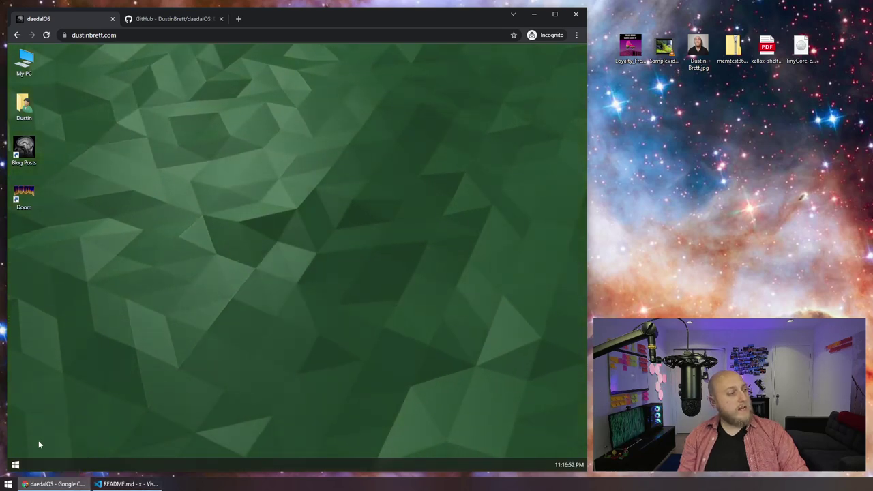
pyautogui.click(16, 466)
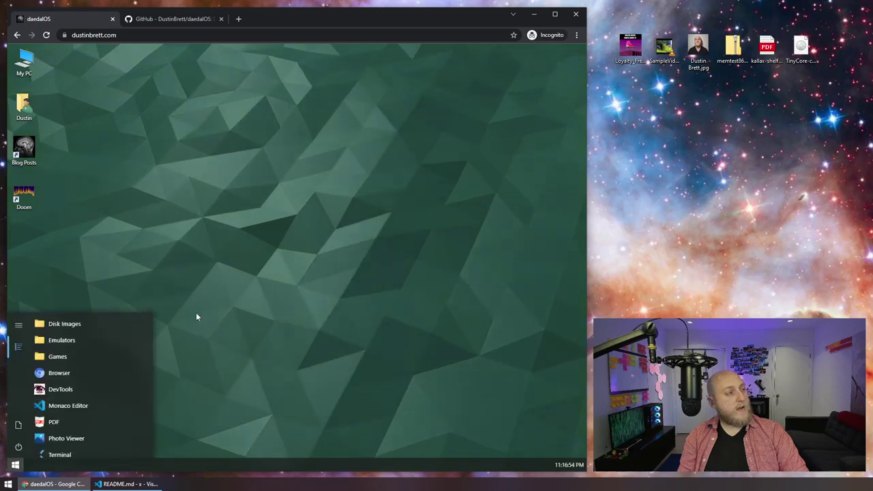
pyautogui.click(195, 313)
# Load google.com in the current browser tab and return to dustinbrett.com
pyautogui.click(153, 35)
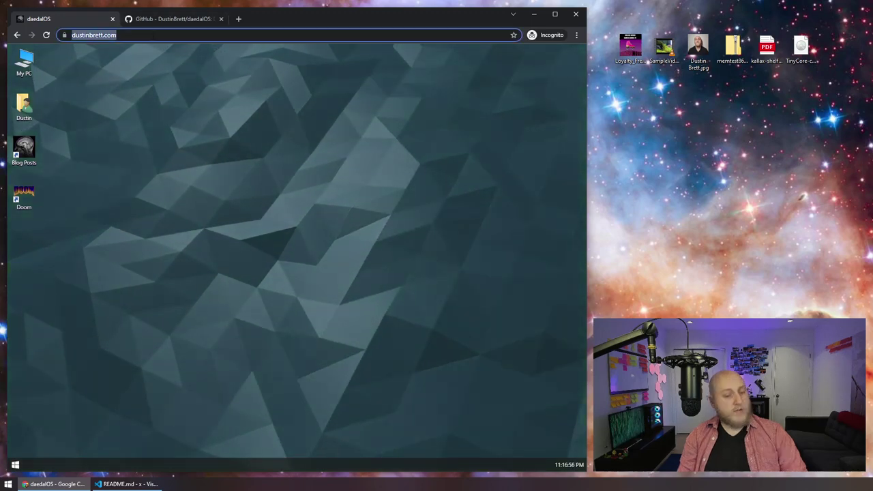
pyautogui.write('google.')
pyautogui.press('Return')
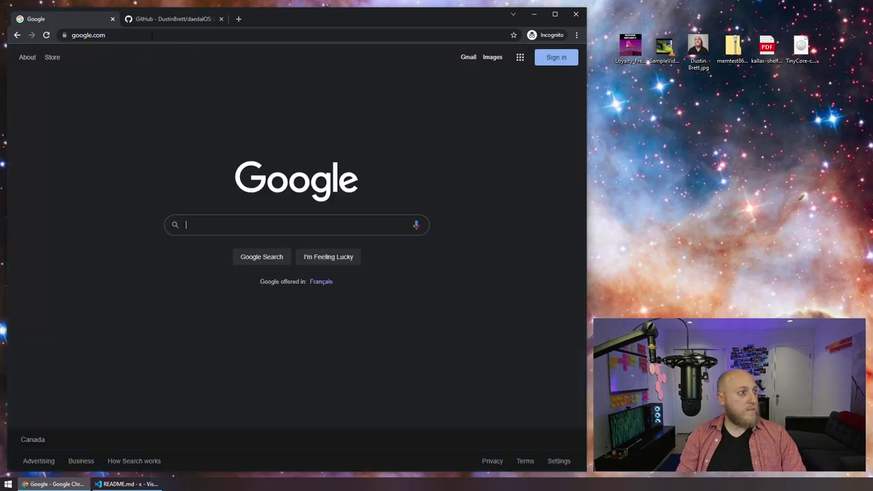
pyautogui.write('dustinbrett.com')
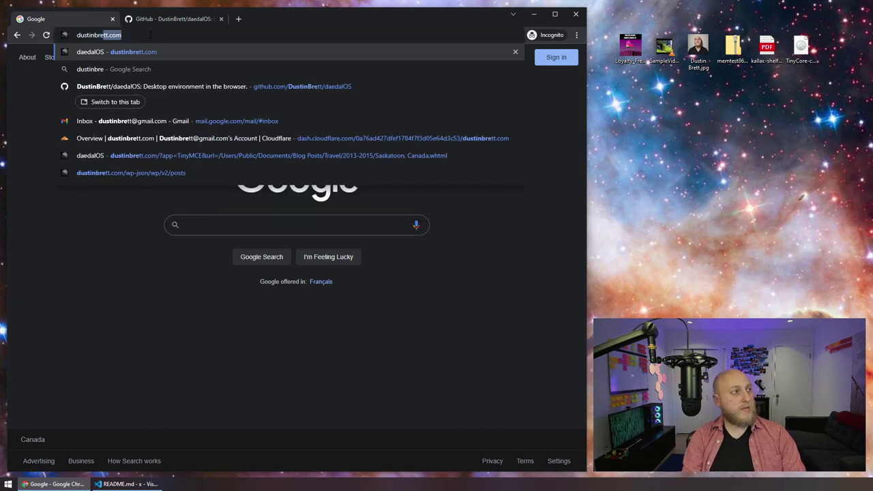
pyautogui.press('Return')
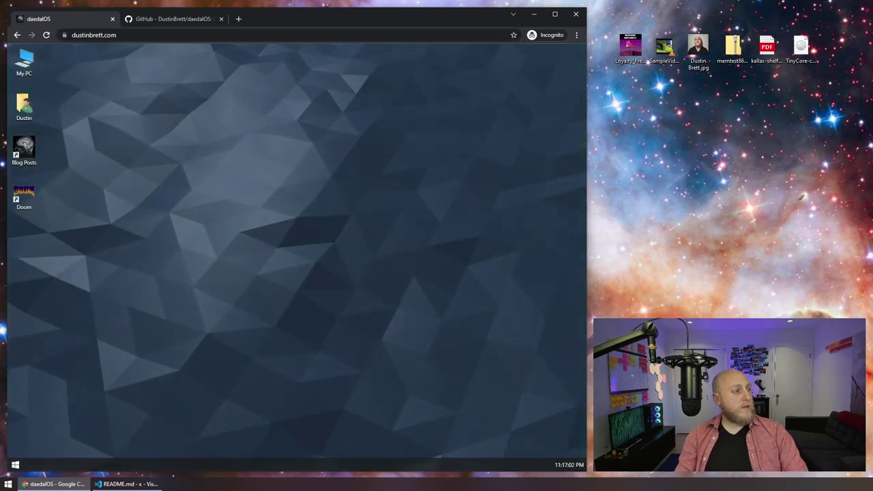
# Look through the app list in the daedalOS start menu and open the Documents folder
pyautogui.click(16, 466)
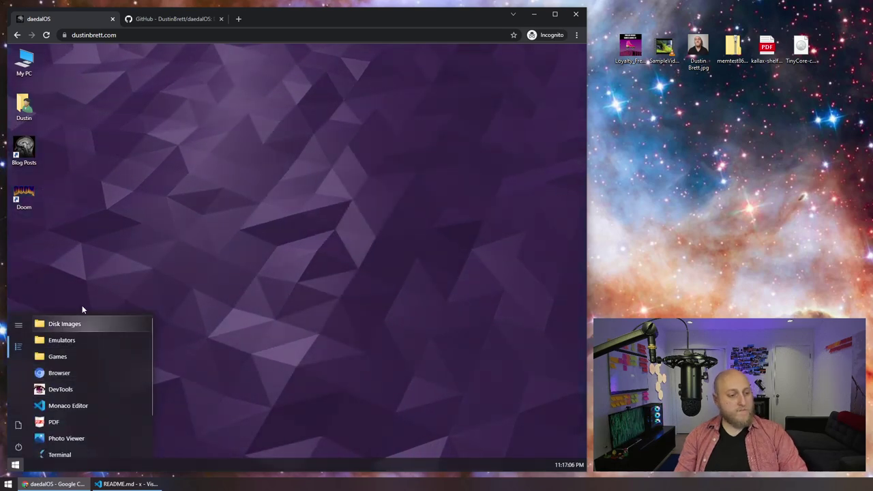
pyautogui.moveTo(19, 439)
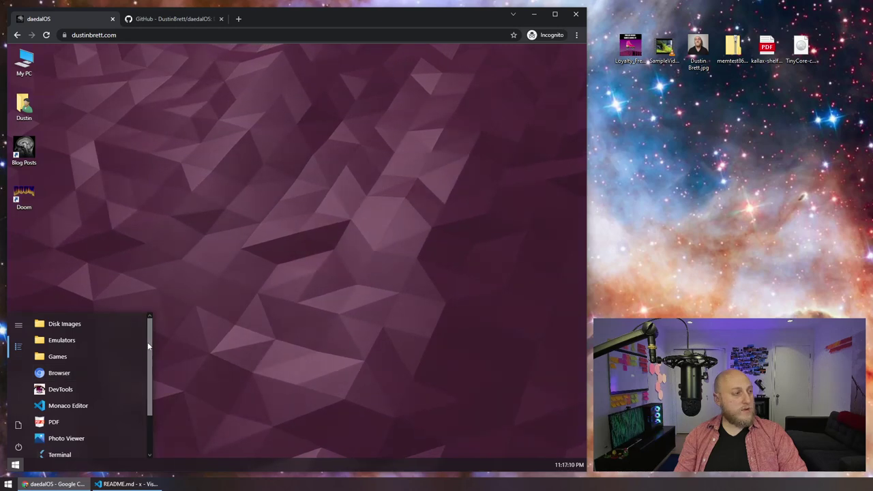
pyautogui.scroll(-3, 148, 347)
pyautogui.scroll(3, 154, 407)
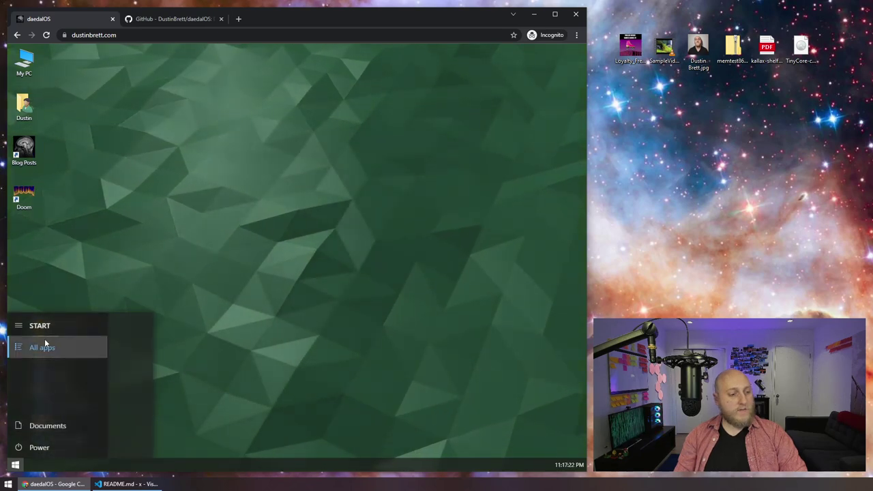
pyautogui.click(64, 425)
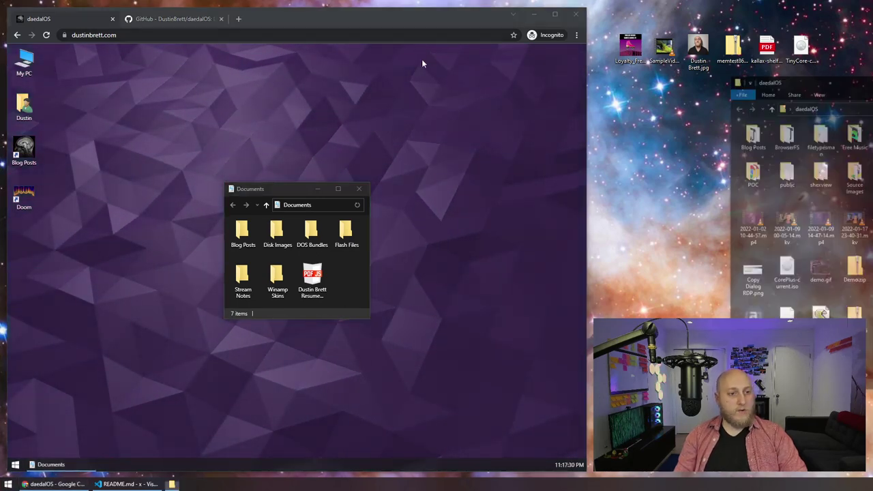
# Reposition the local daedalOS folder window behind the browser and move the Documents window nearer the middle of the web desktop
pyautogui.moveTo(851, 99); pyautogui.dragTo(550, 101)
pyautogui.click(268, 194)
pyautogui.moveTo(253, 195); pyautogui.dragTo(312, 167)
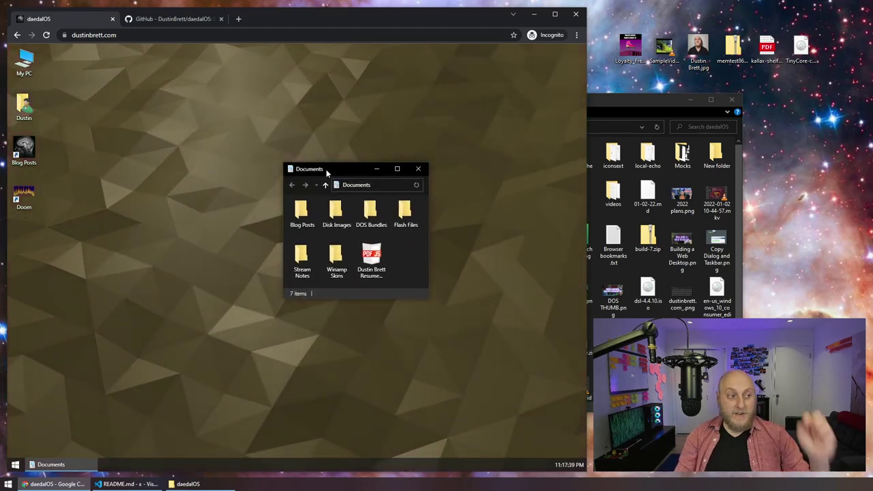
# Maximize the Documents window and restore it to its previous size twice
pyautogui.click(396, 168)
pyautogui.click(559, 51)
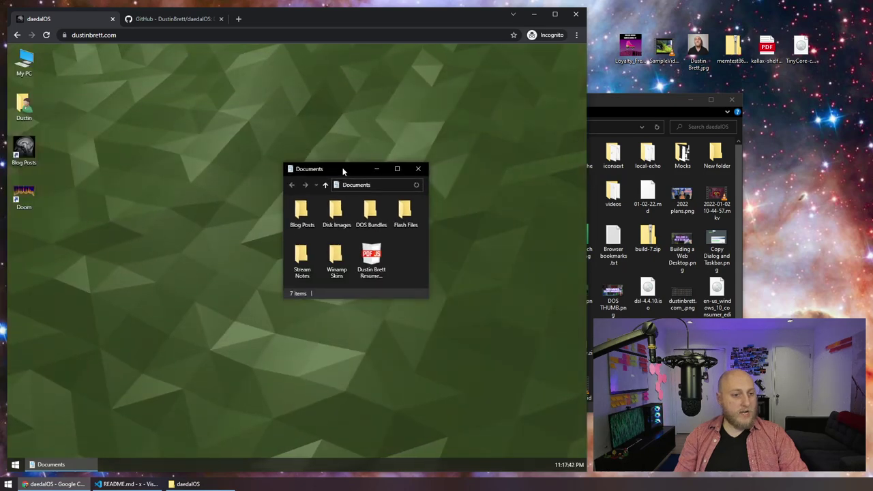
pyautogui.moveTo(354, 170); pyautogui.dragTo(345, 164)
pyautogui.click(388, 164)
pyautogui.doubleClick(286, 54)
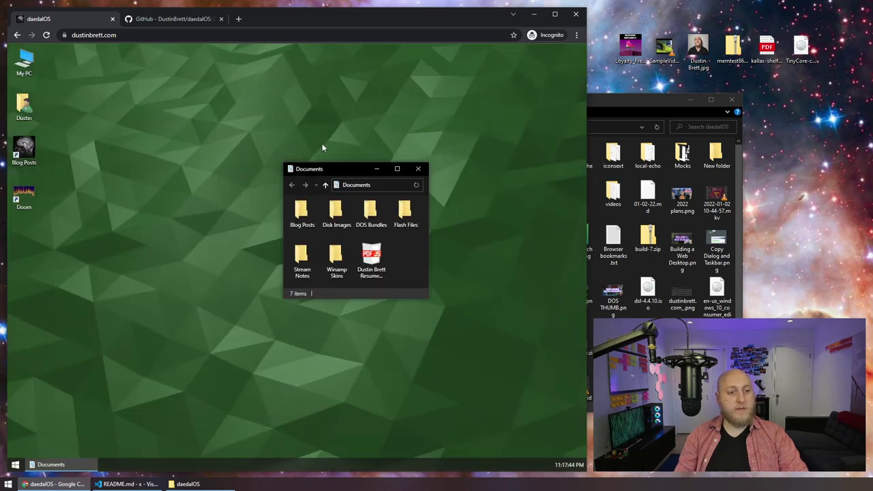
# Close the Documents window and reopen the same folder from the start menu
pyautogui.doubleClick(290, 170)
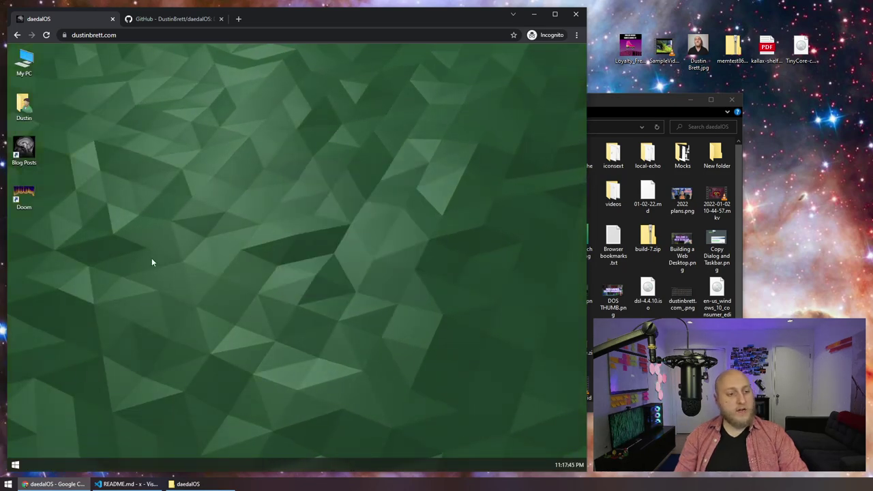
pyautogui.click(16, 465)
pyautogui.click(15, 425)
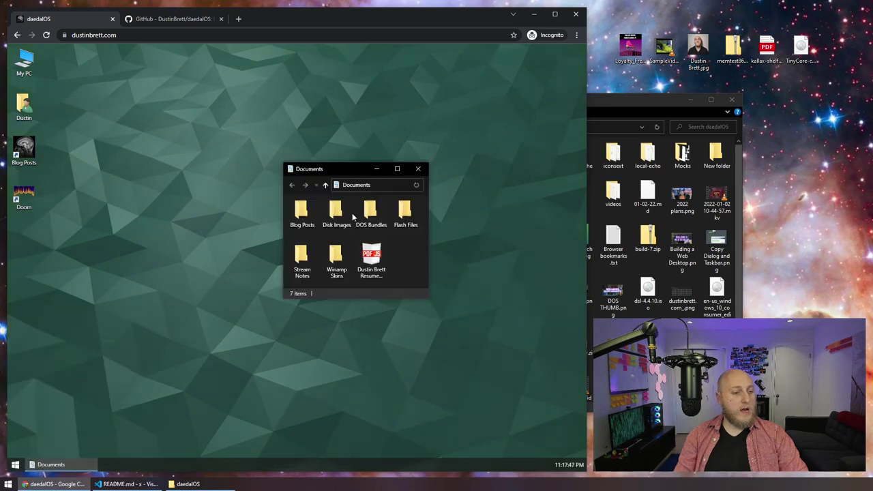
# Maximize and restore the Documents window again, also using its title bar's Maximize option, and close the window
pyautogui.click(398, 169)
pyautogui.click(555, 54)
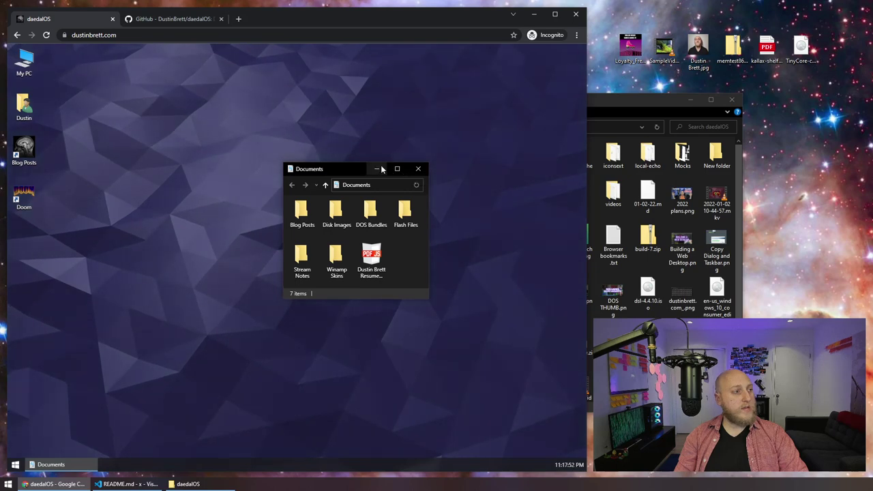
pyautogui.rightClick(339, 170)
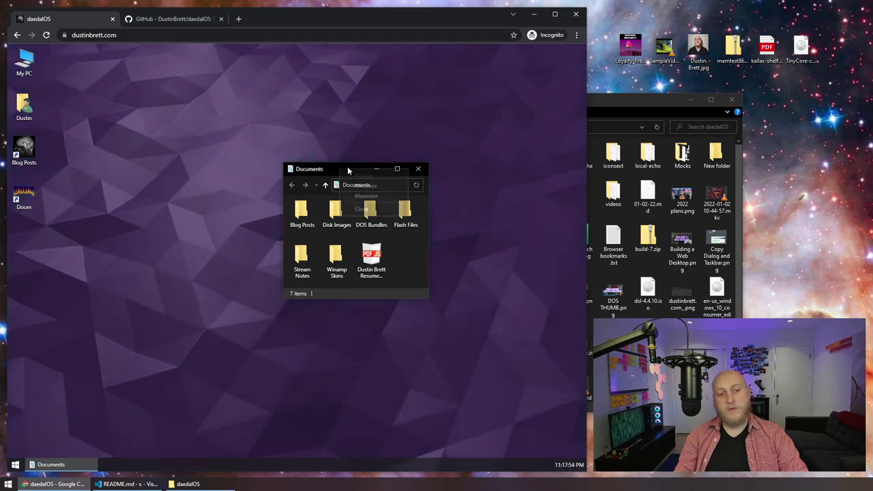
pyautogui.click(371, 197)
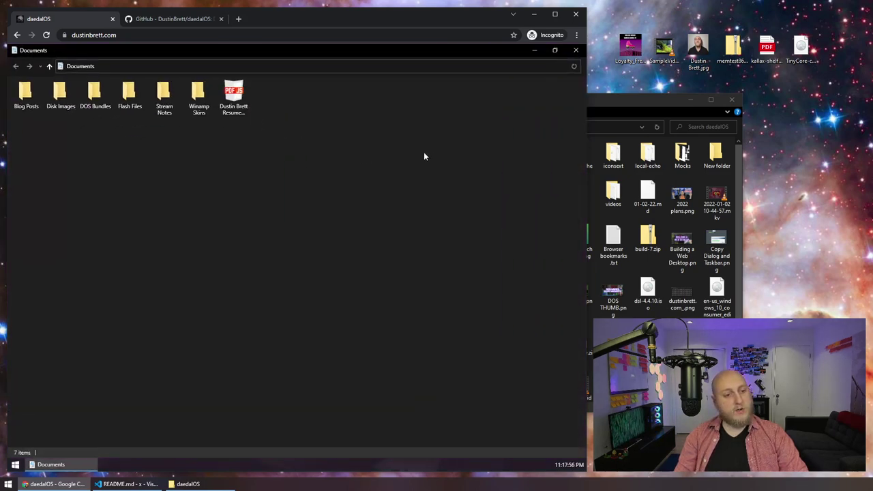
pyautogui.click(477, 63)
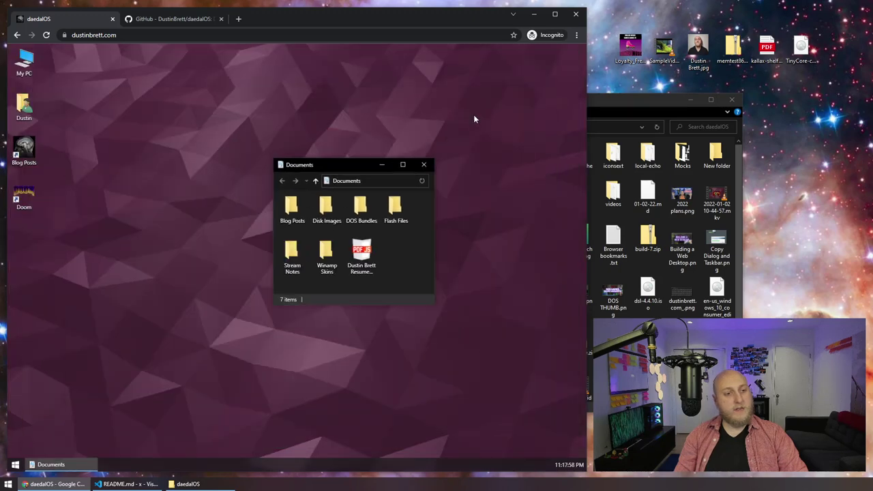
pyautogui.rightClick(345, 170)
pyautogui.click(332, 217)
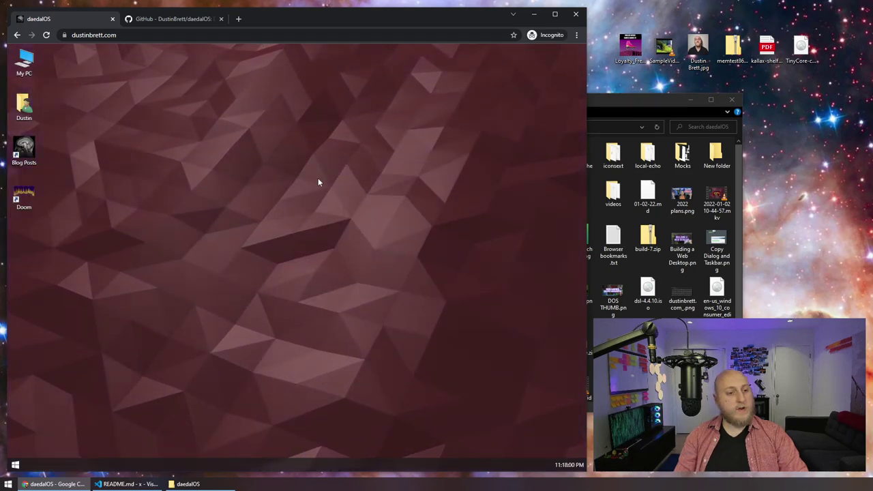
# Open the Blog Posts folder, enlarge its window to fit five icons per row, and reposition it on the desktop
pyautogui.doubleClick(25, 160)
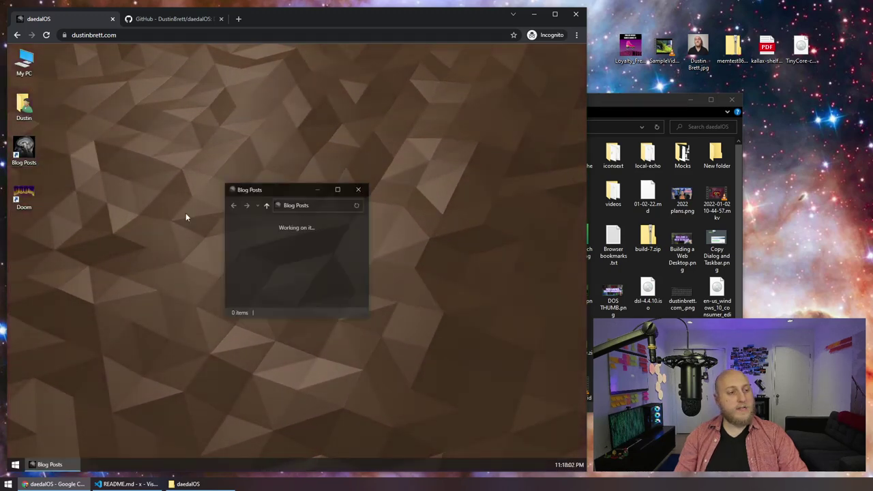
pyautogui.moveTo(280, 191); pyautogui.dragTo(238, 94)
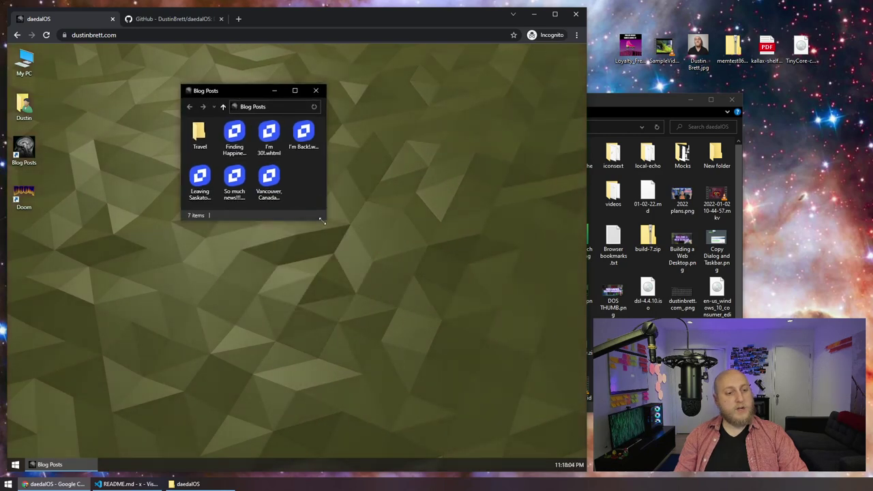
pyautogui.moveTo(322, 221); pyautogui.dragTo(367, 250)
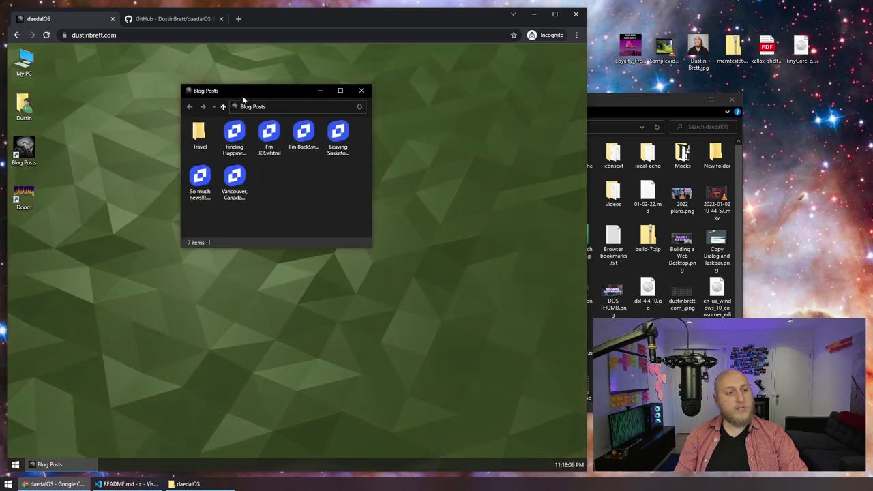
pyautogui.moveTo(242, 99); pyautogui.dragTo(265, 117)
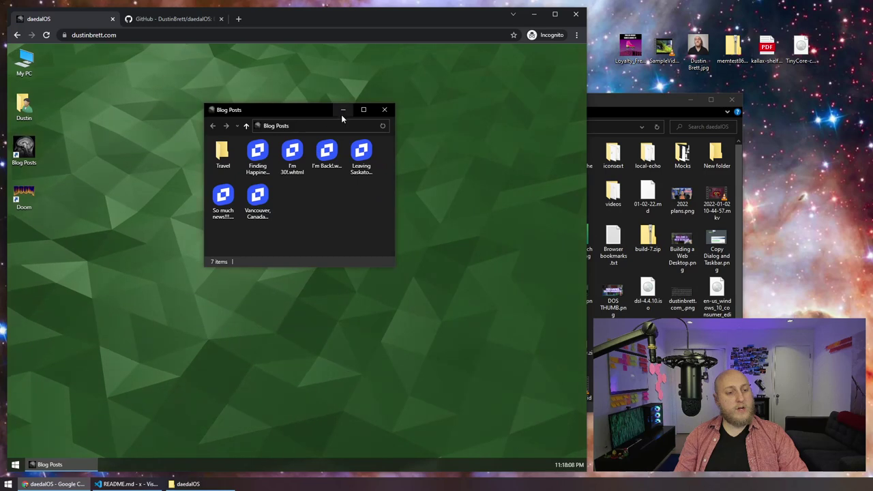
# Minimize the Blog Posts window, preview its thumbnail, and restore it
pyautogui.click(343, 110)
pyautogui.moveTo(68, 467)
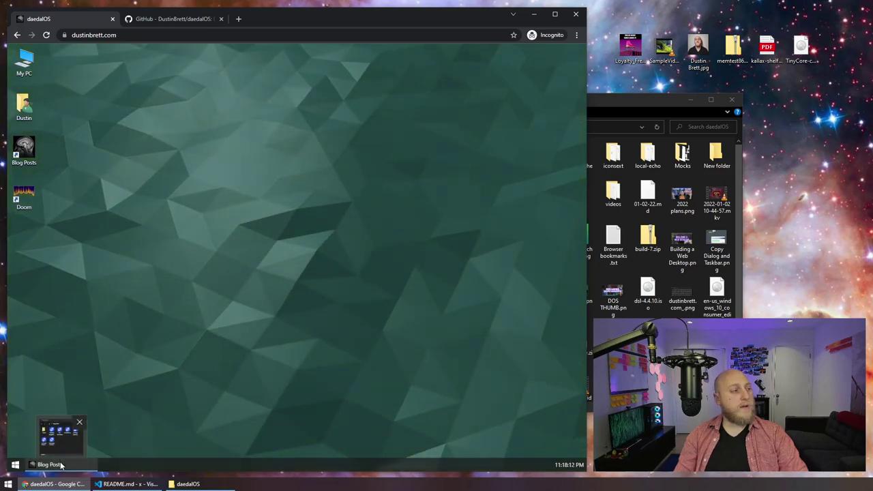
pyautogui.click(60, 464)
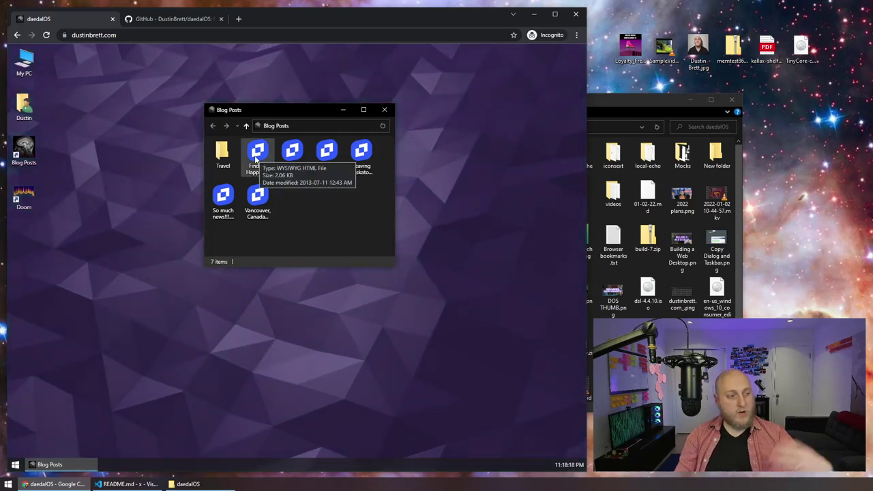
# Launch Doom from its desktop shortcut and start a new game
pyautogui.doubleClick(24, 196)
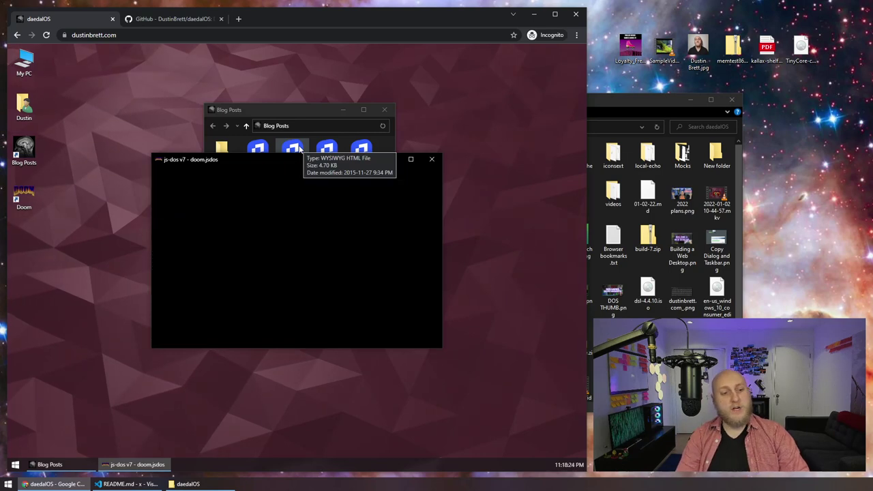
pyautogui.rightClick(73, 18)
pyautogui.click(102, 108)
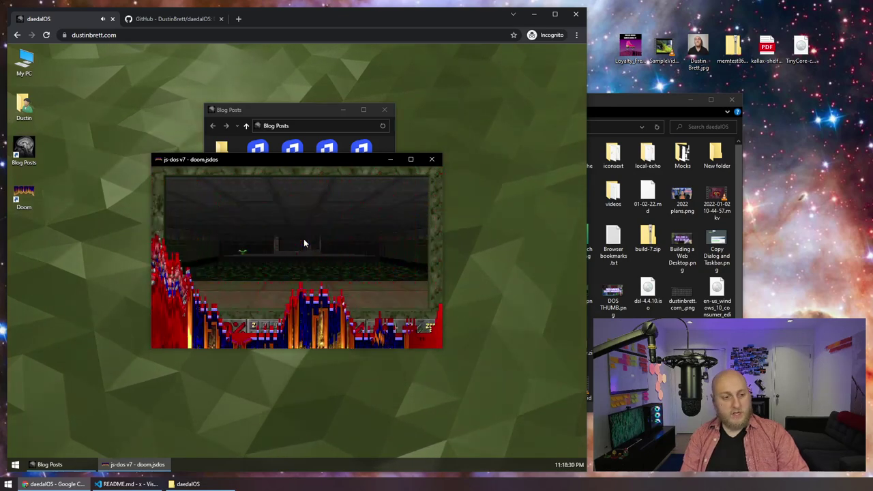
pyautogui.press('Return')
pyautogui.press('Return')
pyautogui.press('Return')
pyautogui.press('Return')
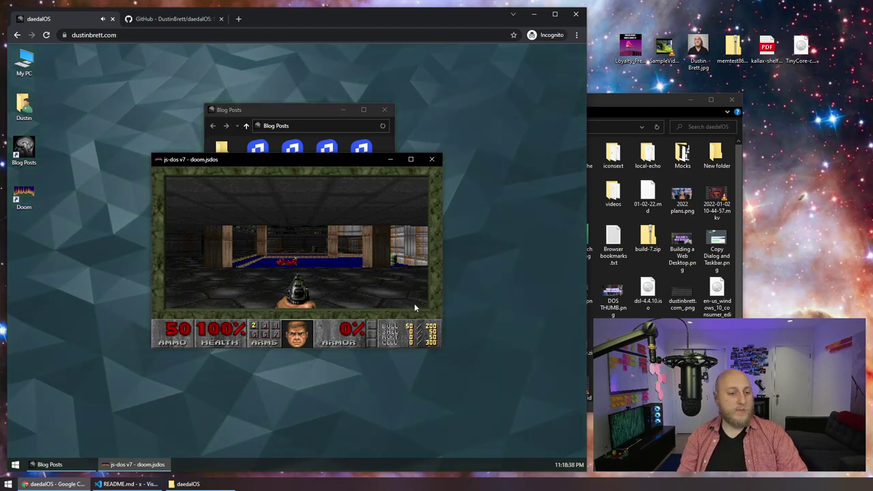
# Maximize and restore the Doom window, and close the game from its live thumbnail preview
pyautogui.click(410, 159)
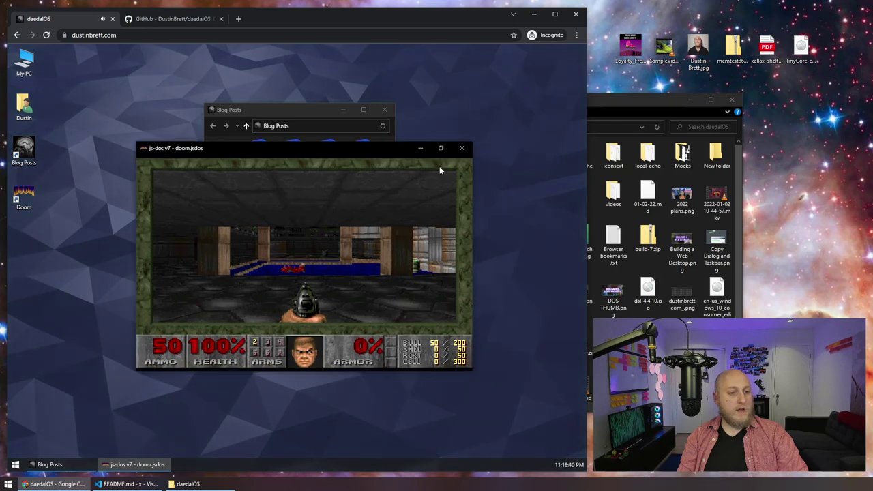
pyautogui.click(555, 53)
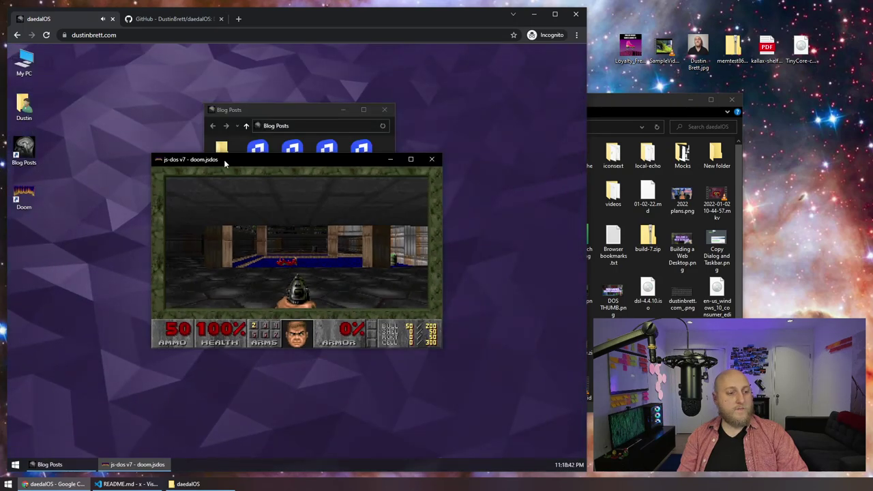
pyautogui.rightClick(224, 159)
pyautogui.click(327, 175)
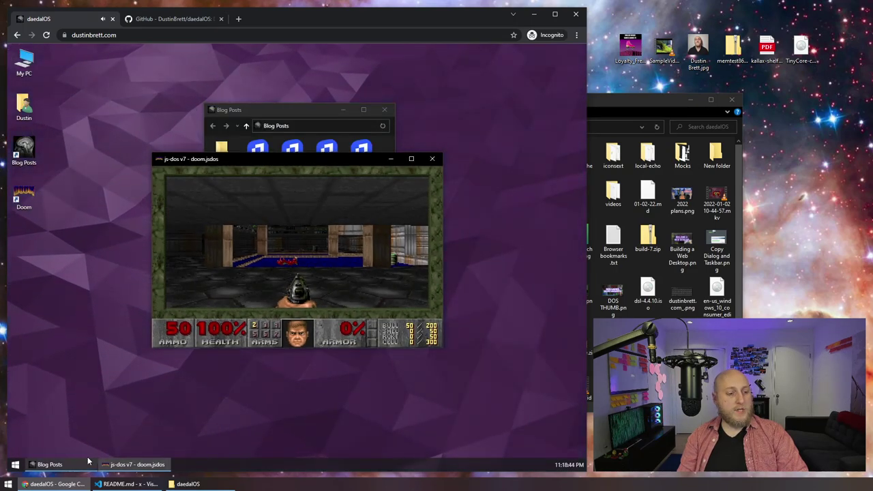
pyautogui.moveTo(119, 470)
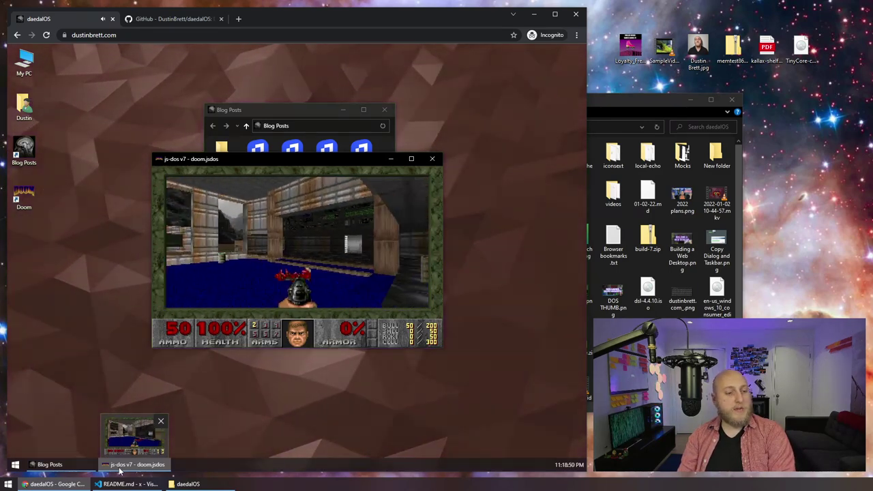
pyautogui.click(161, 420)
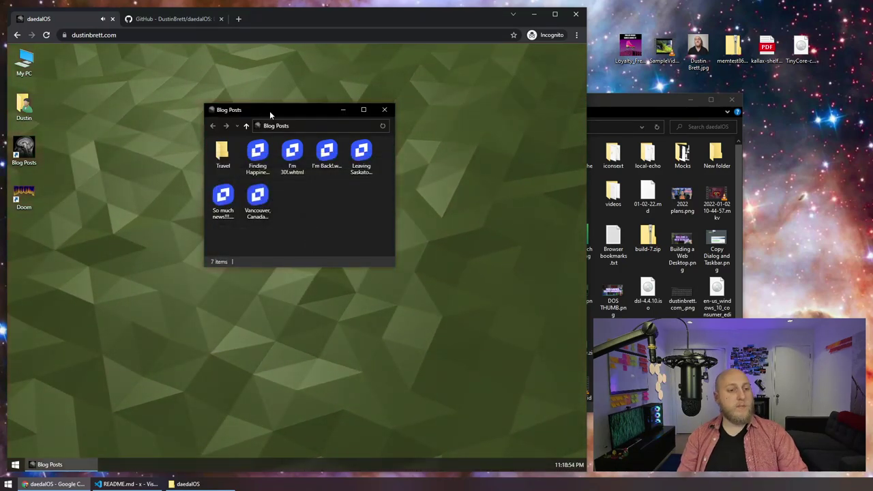
# Open Finding Happiness.whtml from the Blog Posts folder with Monaco Editor, and reposition and enlarge the editor window
pyautogui.moveTo(269, 110); pyautogui.dragTo(225, 83)
pyautogui.click(212, 128)
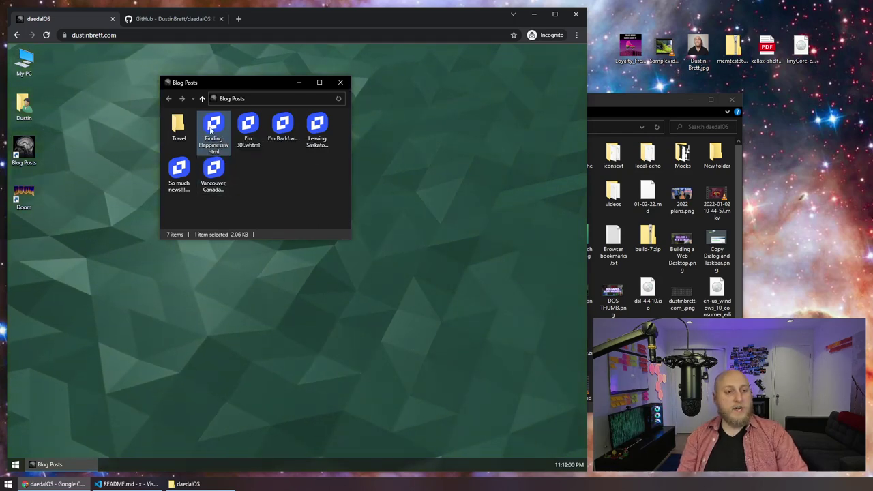
pyautogui.rightClick(214, 121)
pyautogui.moveTo(276, 138)
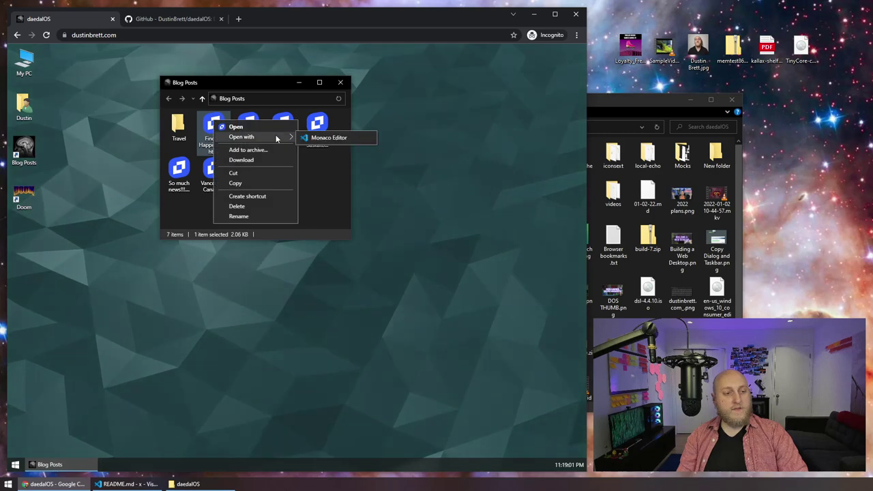
pyautogui.click(312, 141)
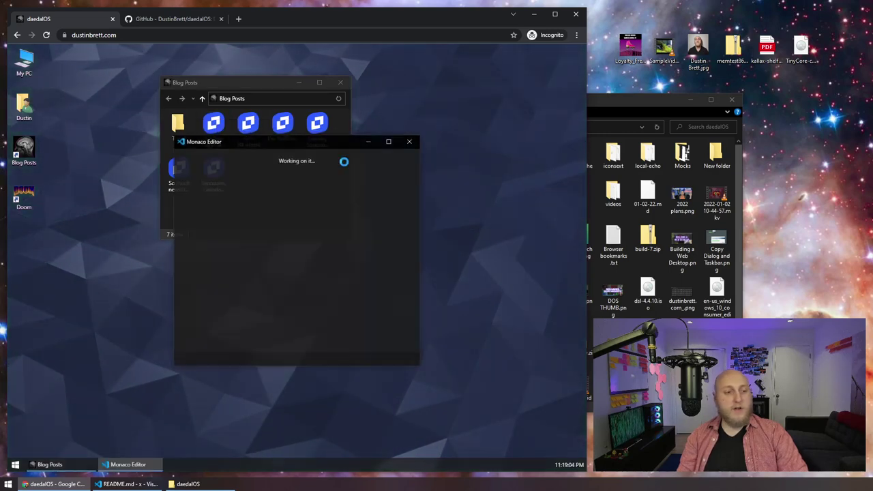
pyautogui.moveTo(279, 142); pyautogui.dragTo(371, 127)
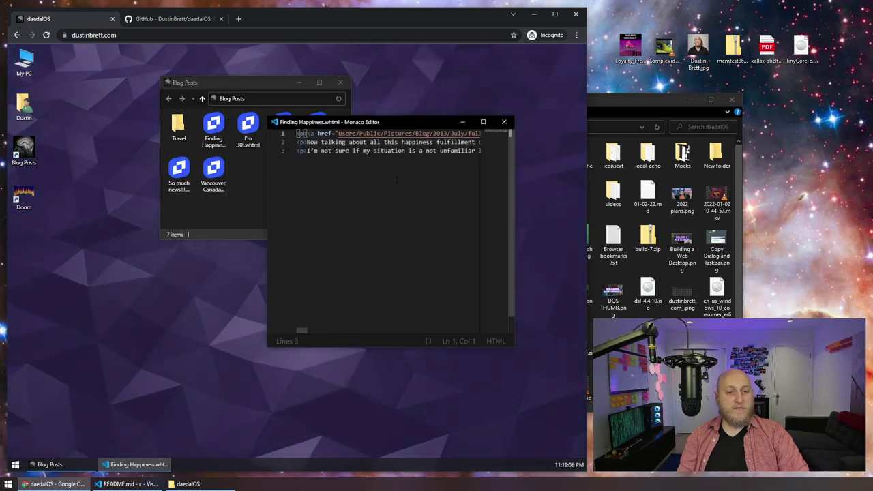
pyautogui.moveTo(267, 347); pyautogui.dragTo(181, 386)
# Show the code editor's context menu, command palette and find box, dismissing each one
pyautogui.rightClick(328, 186)
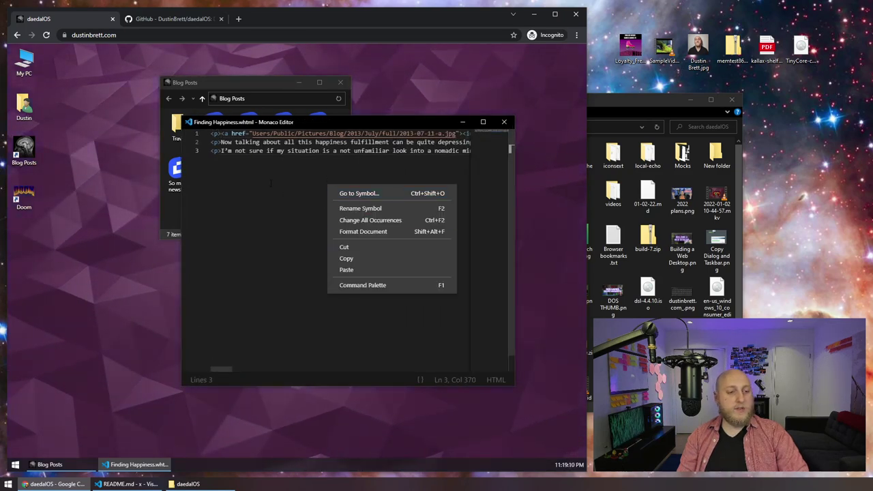
pyautogui.click(270, 182)
pyautogui.rightClick(252, 162)
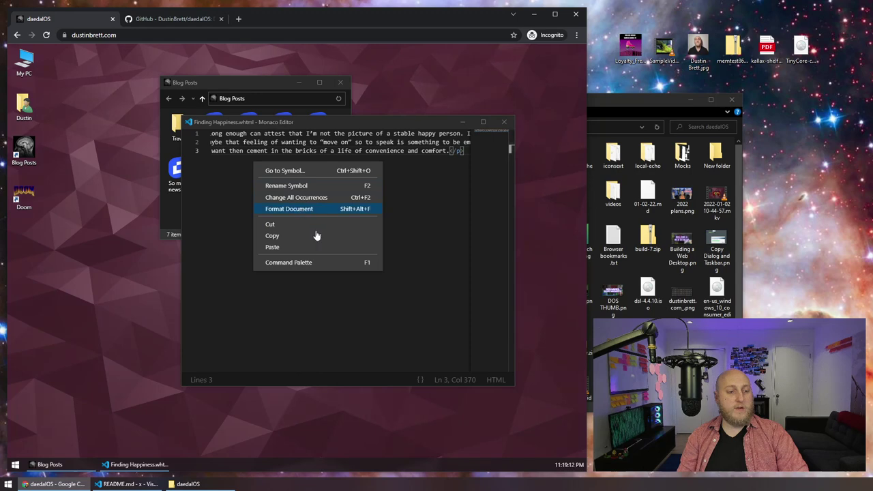
pyautogui.click(306, 263)
pyautogui.click(334, 301)
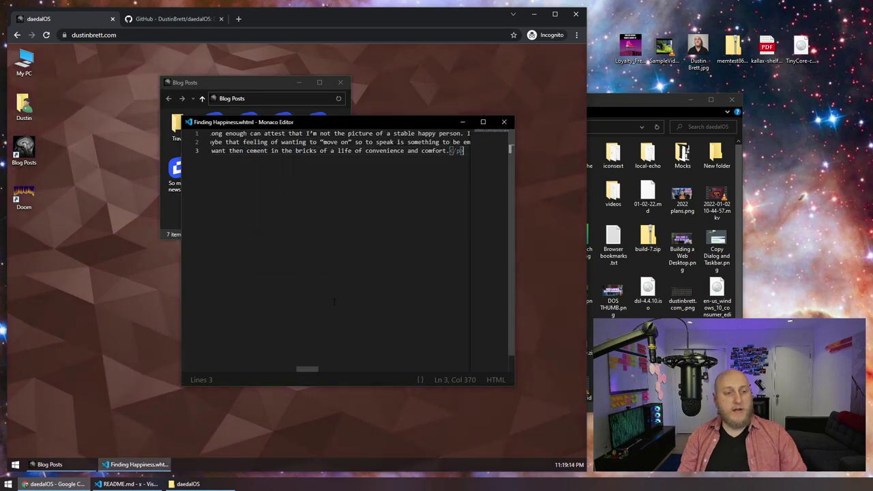
pyautogui.hotkey('ctrl', 'f')
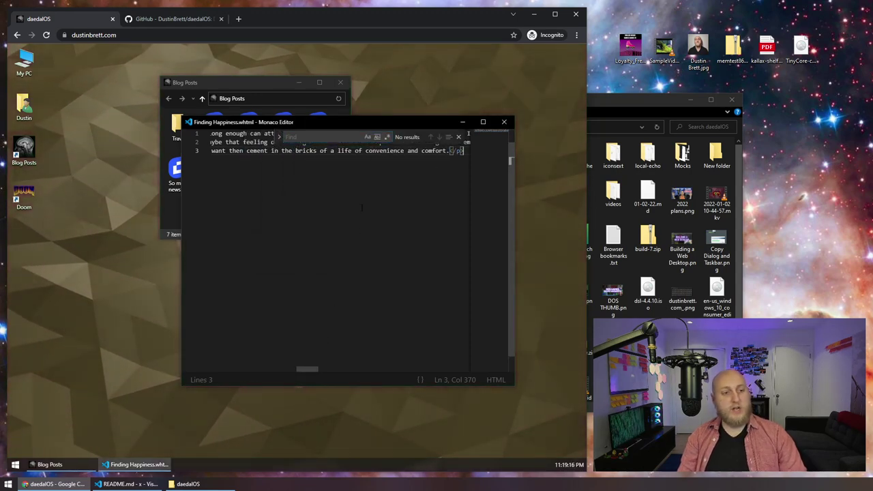
pyautogui.press('Escape')
# Select text across lines 2 and 3, return to the start of line 2, and format the HTML document
pyautogui.moveTo(283, 150); pyautogui.dragTo(306, 201)
pyautogui.moveTo(252, 150); pyautogui.dragTo(253, 142)
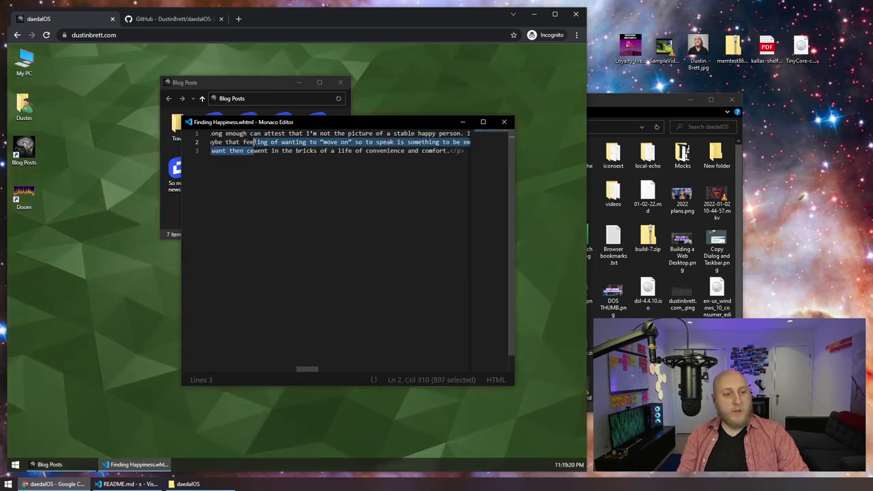
pyautogui.press('Home')
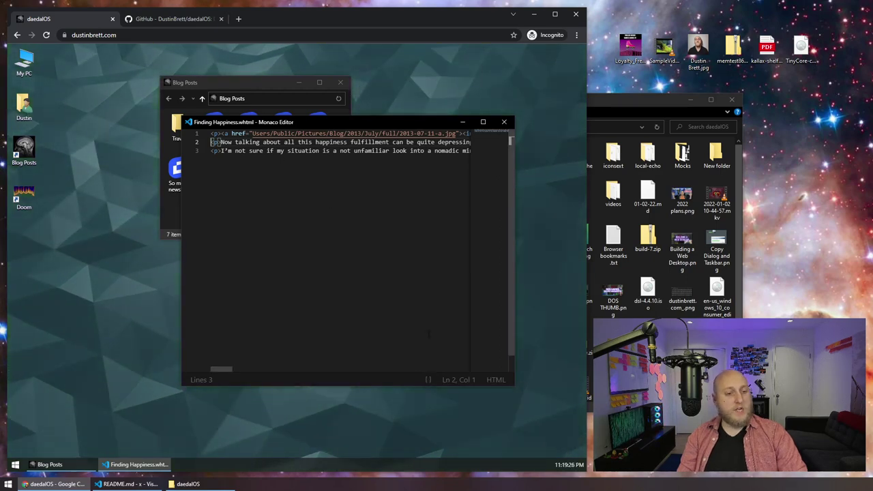
pyautogui.click(428, 379)
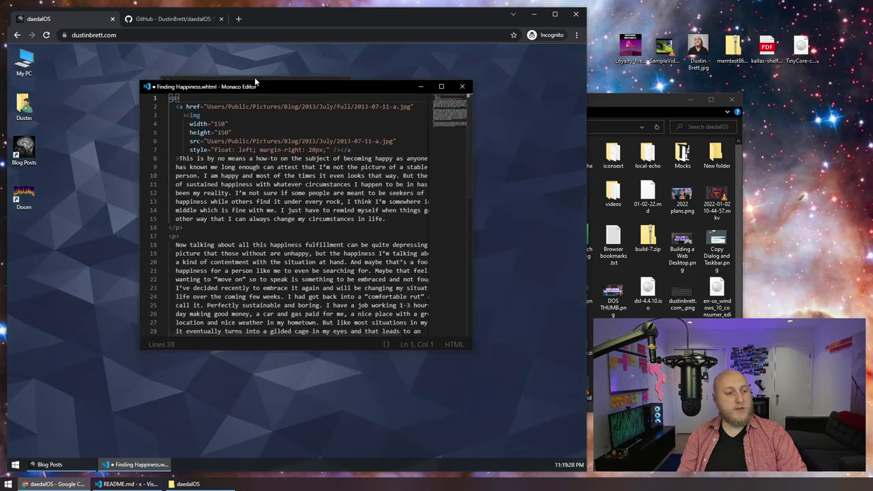
# Maximize and restore the Monaco Editor window, select a passage of the formatted text, and close the editor
pyautogui.moveTo(443, 79)
pyautogui.mouseDown()
pyautogui.moveTo(458, 199)
pyautogui.moveTo(443, 68)
pyautogui.mouseUp()
pyautogui.click(413, 56)
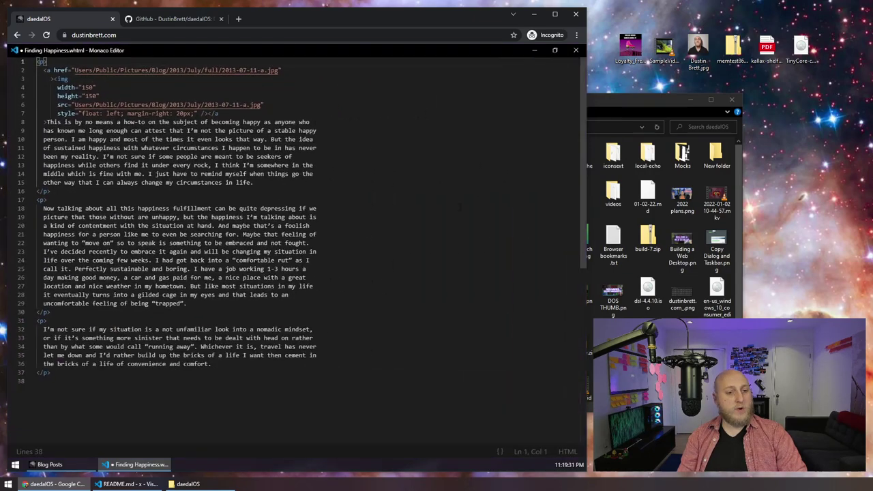
pyautogui.click(554, 50)
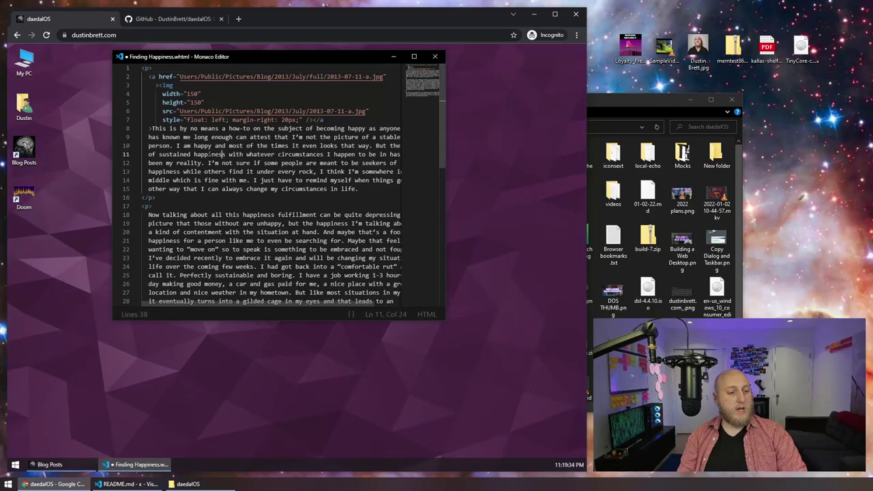
pyautogui.moveTo(325, 180); pyautogui.dragTo(273, 215)
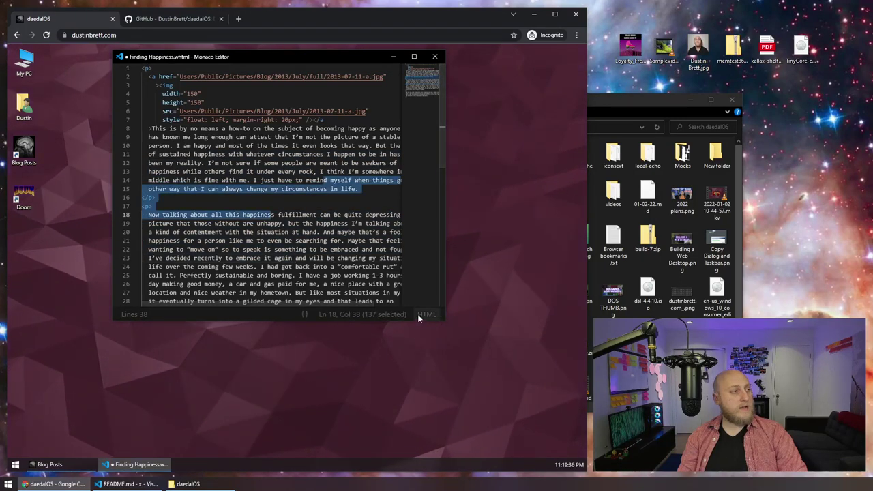
pyautogui.click(435, 57)
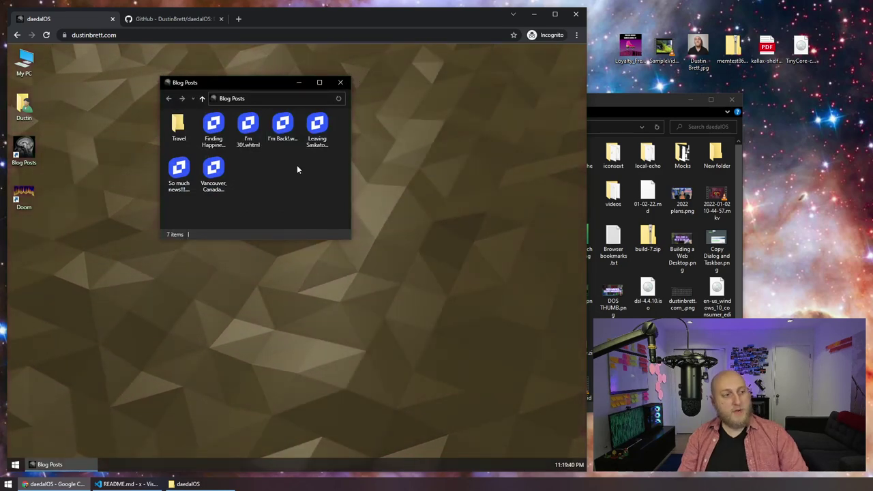
# Open the I'm 30!.whtml post in its default editor, enlarge its window, and reposition it on the desktop
pyautogui.doubleClick(247, 133)
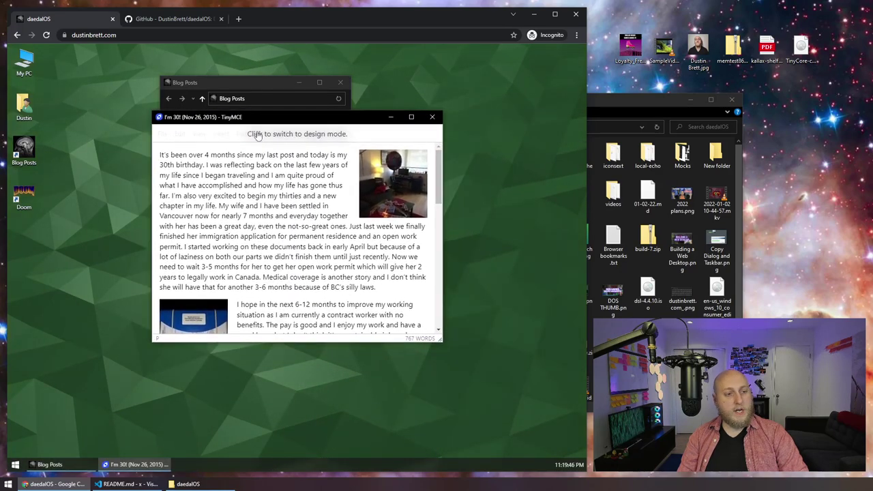
pyautogui.moveTo(247, 117); pyautogui.dragTo(298, 103)
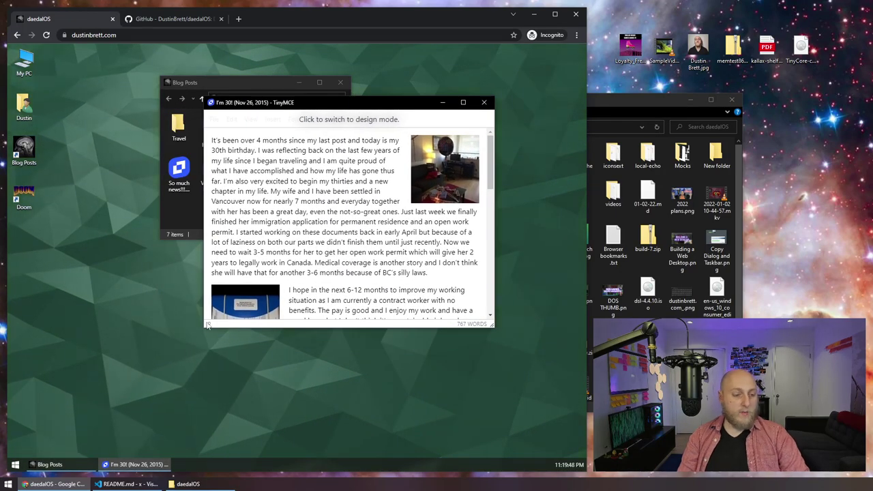
pyautogui.moveTo(206, 328); pyautogui.dragTo(150, 384)
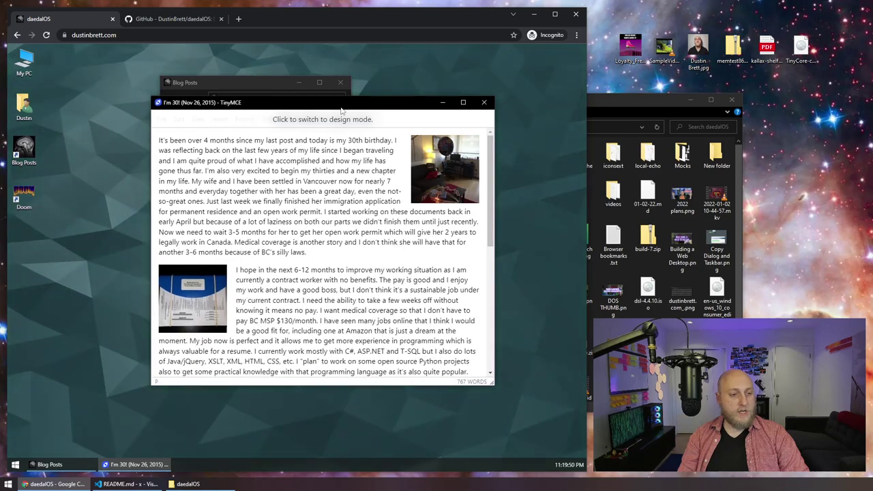
pyautogui.moveTo(381, 116); pyautogui.dragTo(409, 104)
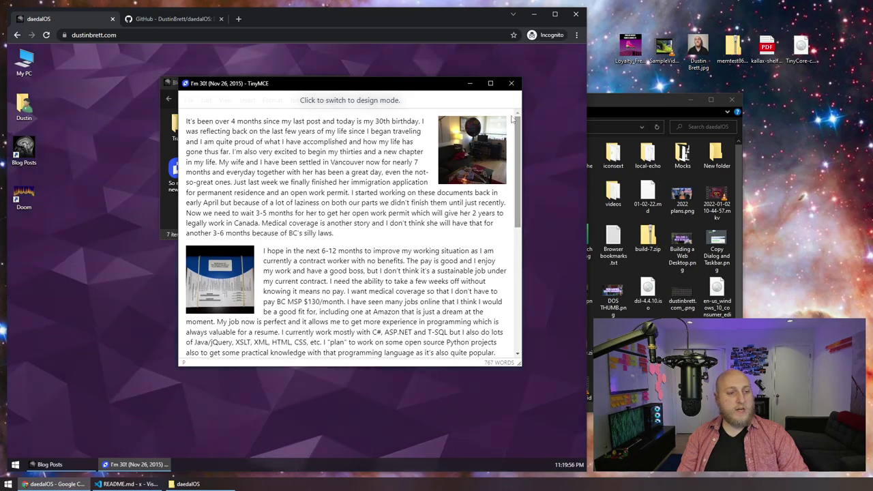
# View the I'm 30! post in a maximized window and restore the window to its previous size
pyautogui.click(490, 83)
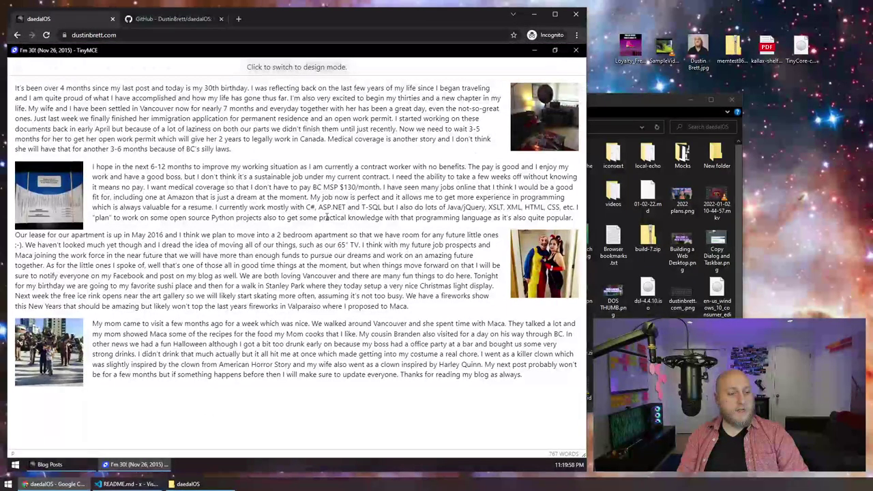
pyautogui.doubleClick(318, 54)
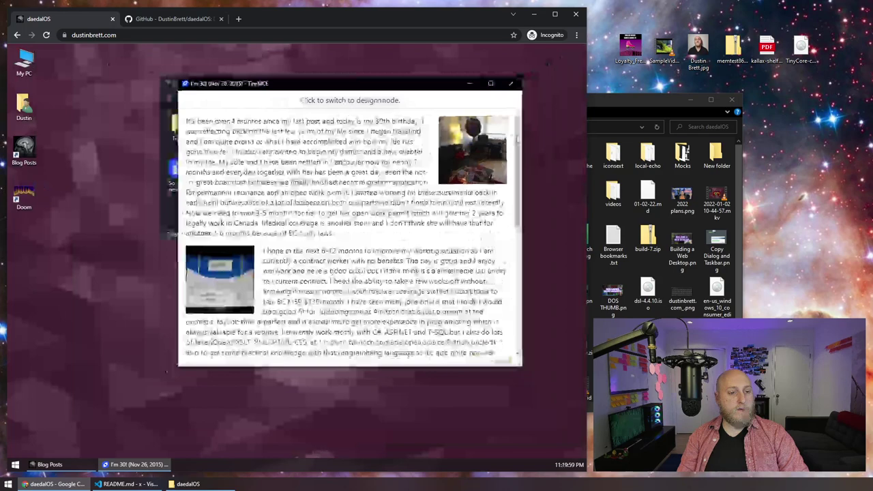
pyautogui.scroll(5, 480, 167)
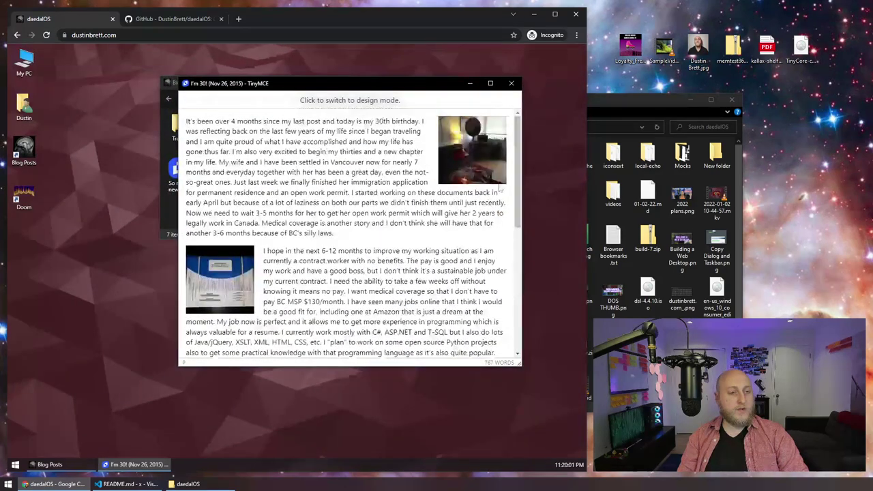
# Open the post's first photo in the Photos viewer, move the viewer aside, and zoom in to 182%
pyautogui.click(472, 154)
pyautogui.moveTo(266, 151); pyautogui.dragTo(154, 79)
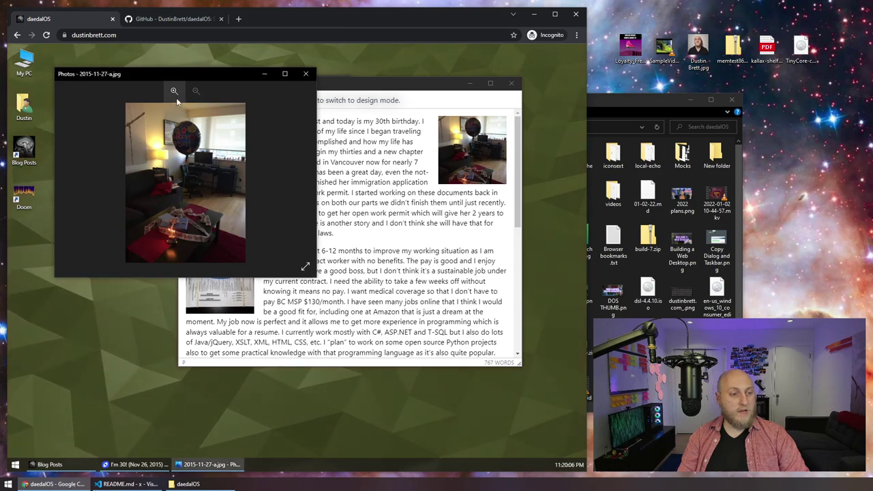
pyautogui.click(174, 91)
pyautogui.click(173, 90)
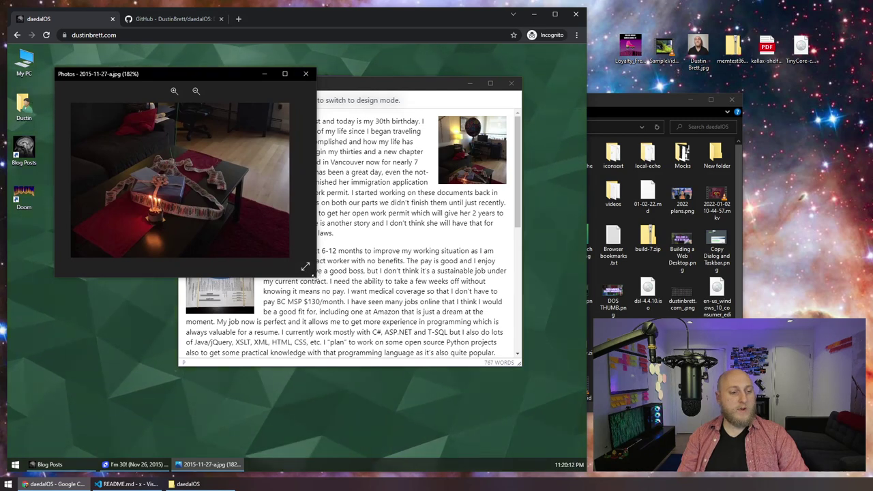
# Shrink the Photos window, move the TinyMCE window beside it, and place the Blog Posts window in front of the post
pyautogui.moveTo(306, 266); pyautogui.dragTo(148, 245)
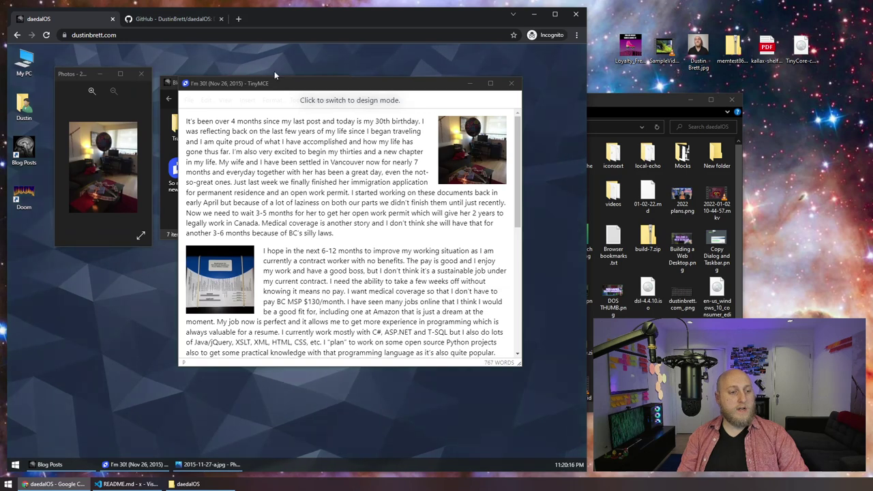
pyautogui.moveTo(334, 88); pyautogui.dragTo(372, 78)
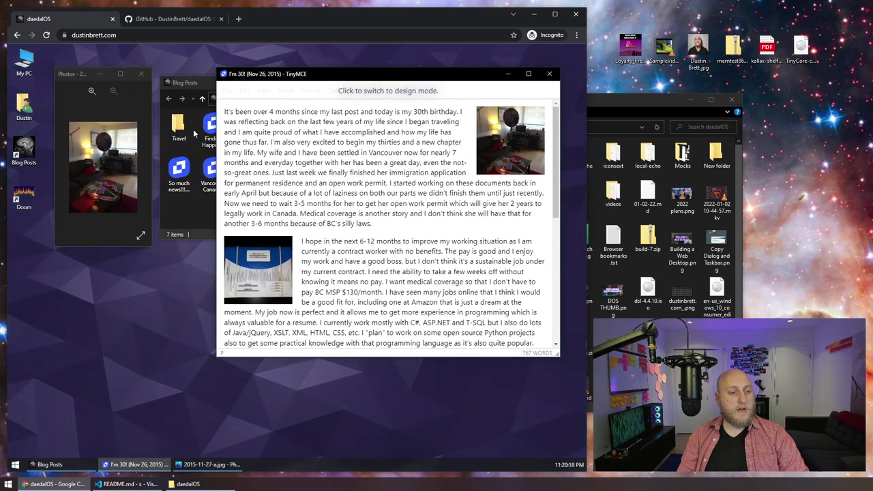
pyautogui.click(193, 85)
pyautogui.moveTo(284, 84); pyautogui.dragTo(444, 62)
pyautogui.moveTo(325, 214); pyautogui.dragTo(326, 214)
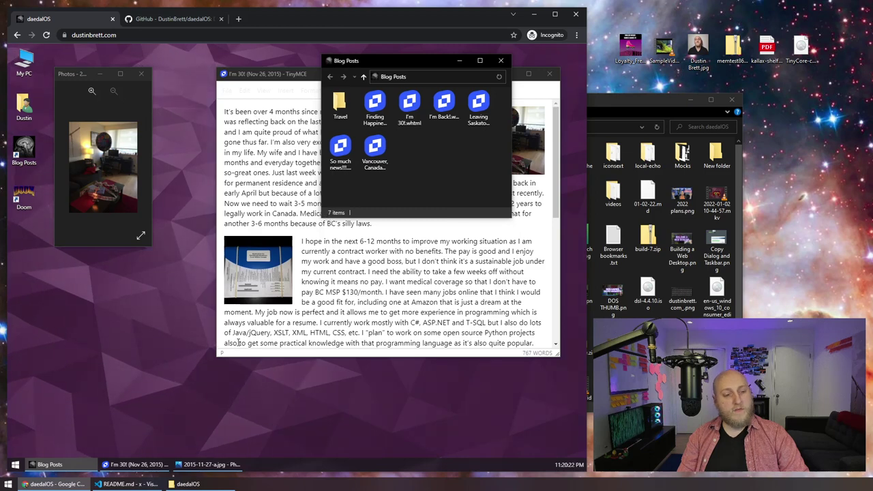
# Minimize the TinyMCE window and enlarge the Blog Posts window to fit all seven icons in one row
pyautogui.click(285, 142)
pyautogui.moveTo(339, 55); pyautogui.dragTo(349, 59)
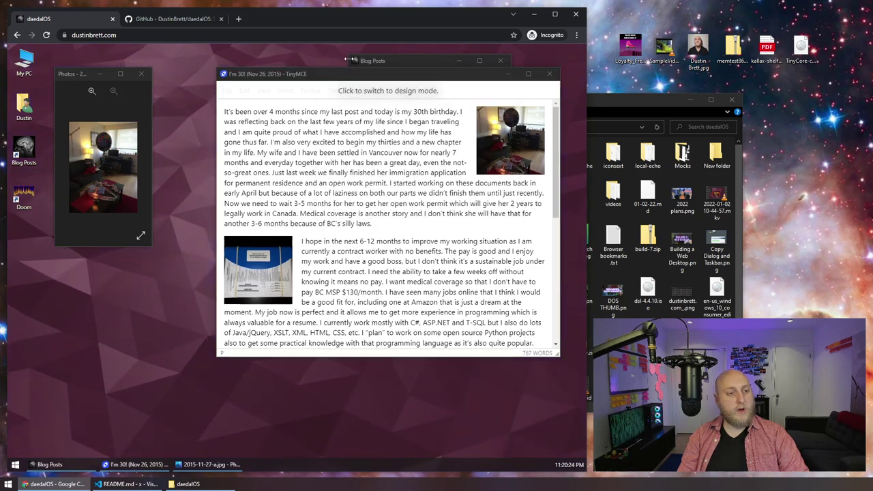
pyautogui.click(508, 74)
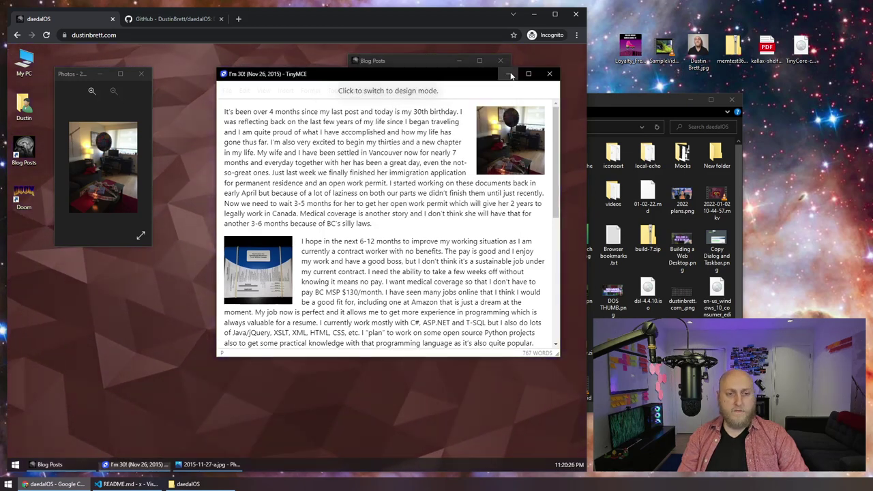
pyautogui.moveTo(351, 68); pyautogui.dragTo(259, 266)
# Enlarge the Photos window, zoom into the picture to 271%, and close the viewer
pyautogui.moveTo(84, 73); pyautogui.dragTo(82, 74)
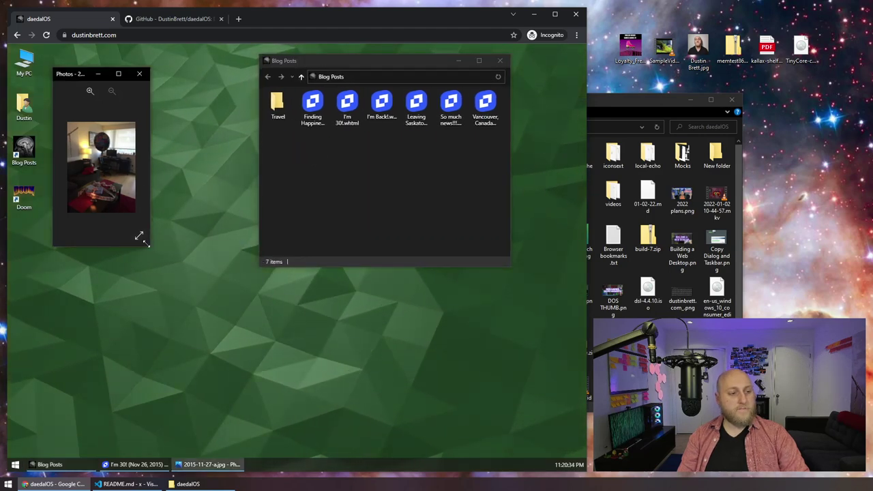
pyautogui.moveTo(145, 243); pyautogui.dragTo(339, 334)
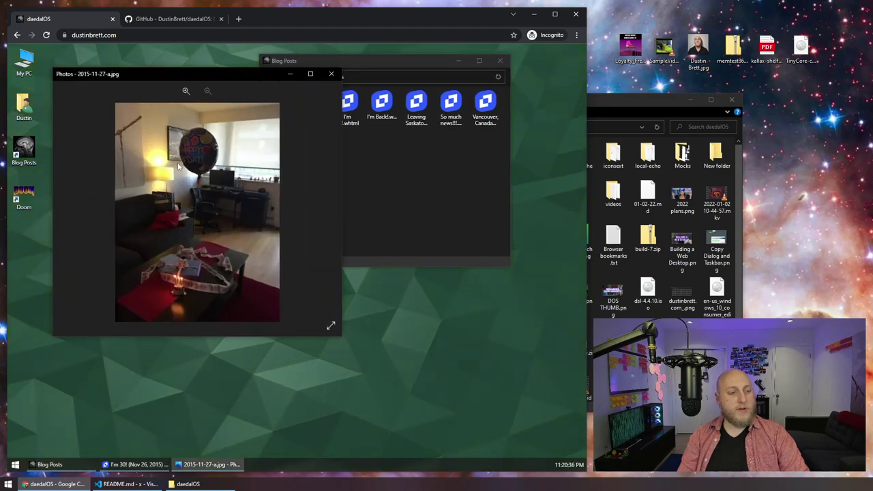
pyautogui.scroll(5, 212, 183)
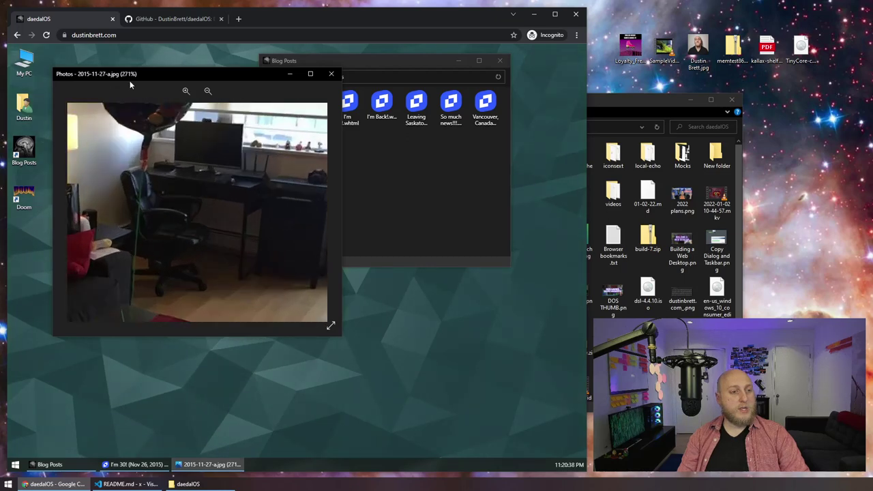
pyautogui.click(332, 73)
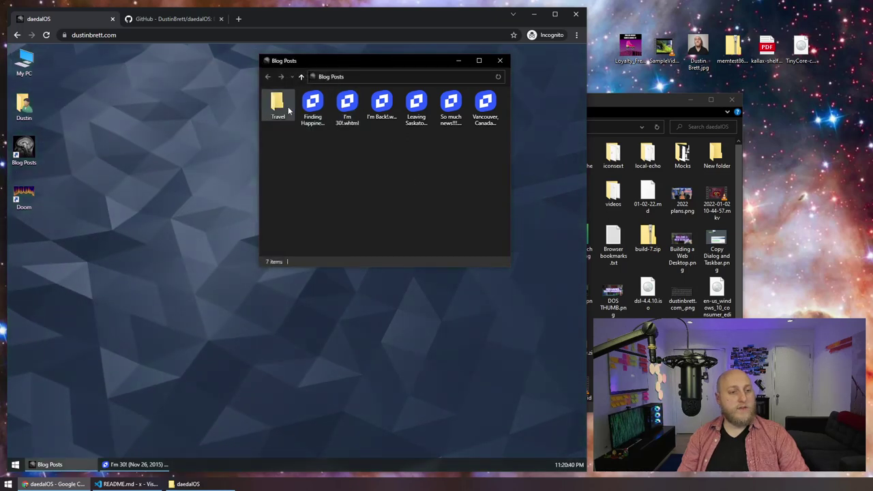
# Select several blog post files with a selection rectangle in the Blog Posts folder and clear the selection
pyautogui.click(313, 111)
pyautogui.moveTo(504, 136); pyautogui.dragTo(327, 114)
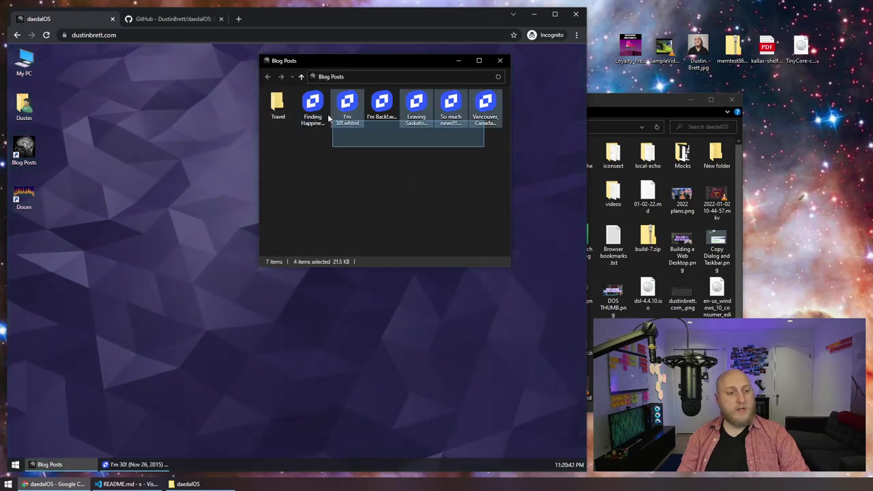
pyautogui.moveTo(318, 156); pyautogui.dragTo(325, 212)
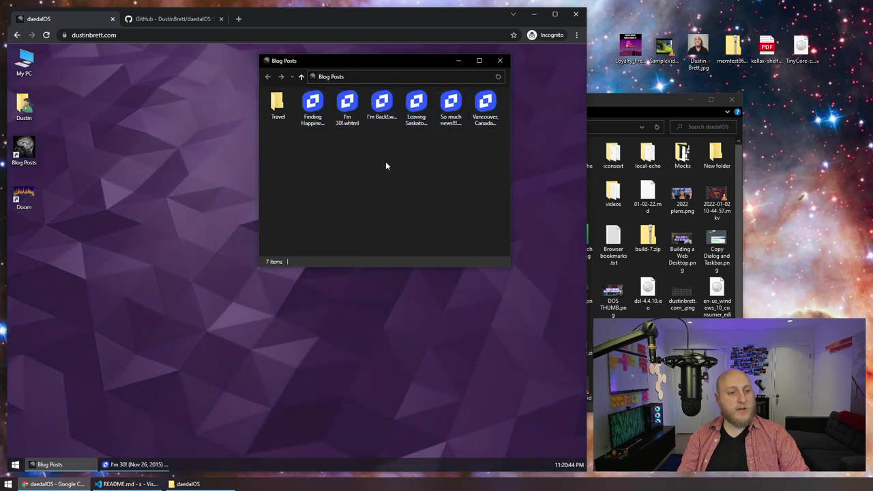
# Select the Finding Happiness, I'm 30! and I'm Back! posts in the Blog Posts folder and move them onto the desktop
pyautogui.moveTo(304, 162); pyautogui.dragTo(392, 103)
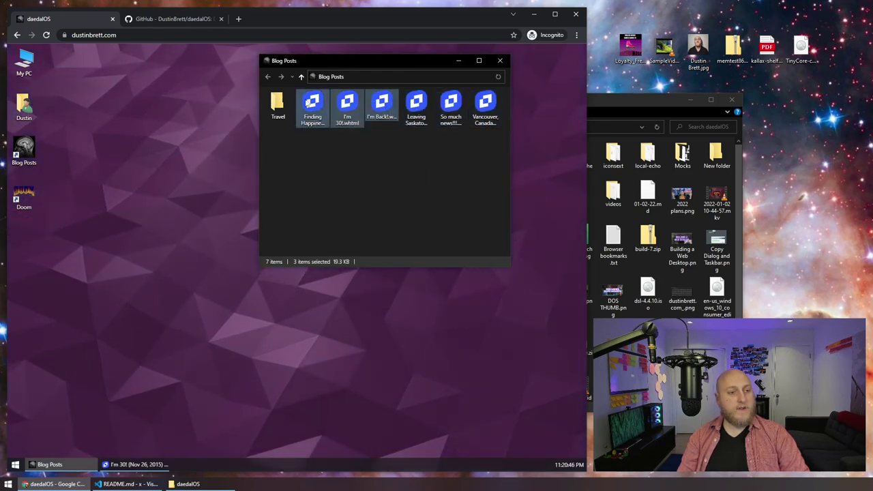
pyautogui.moveTo(313, 108); pyautogui.dragTo(122, 257)
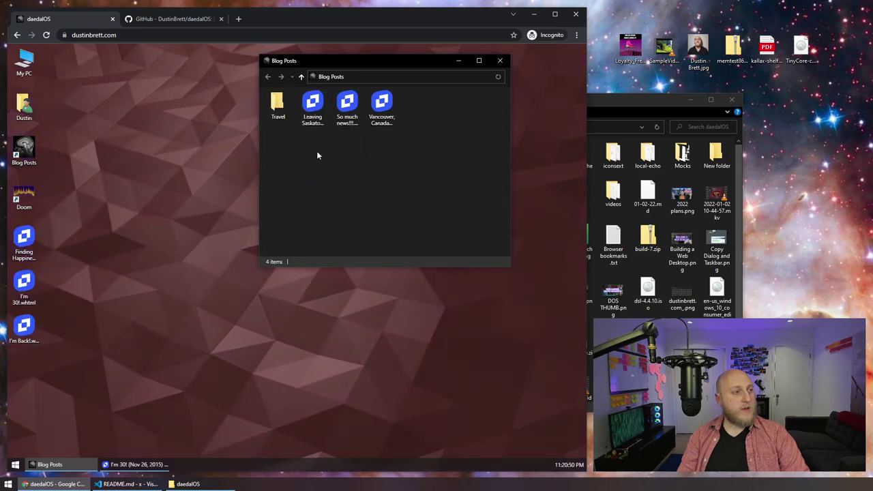
# Close the host computer's daedalOS folder window, and clear the web desktop's session data to reload it
pyautogui.click(612, 102)
pyautogui.hotkey('alt', 'F4')
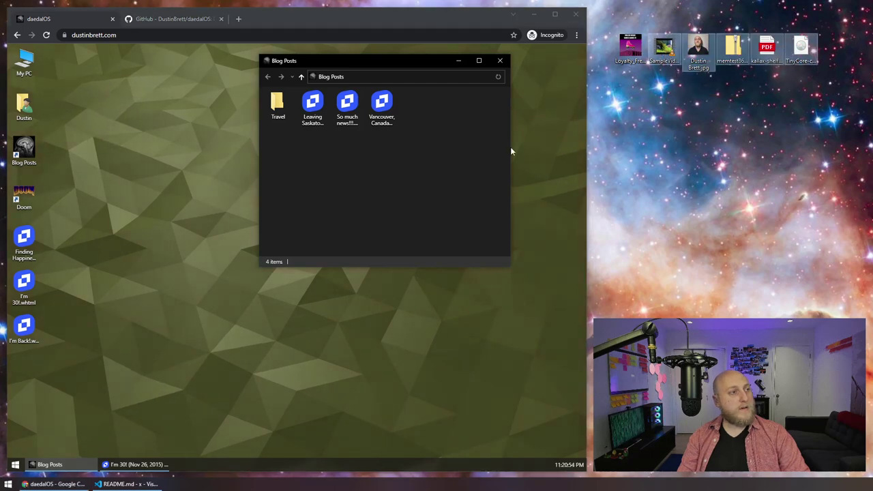
pyautogui.click(15, 465)
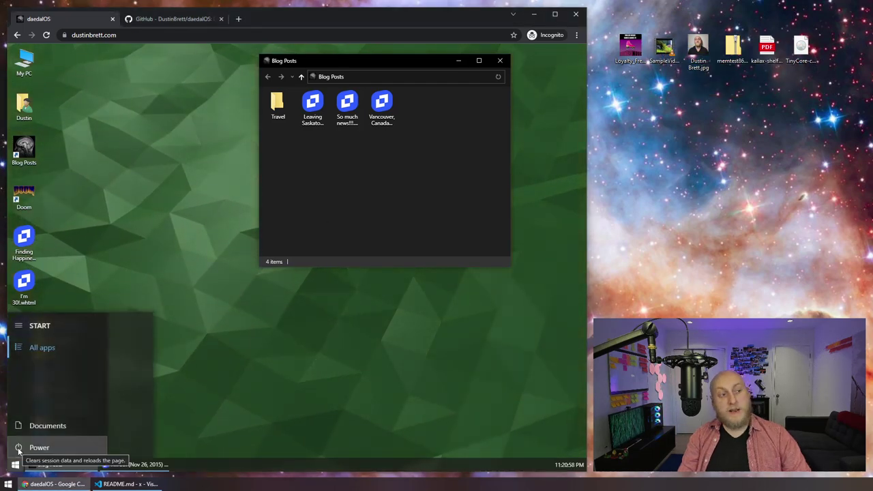
pyautogui.click(20, 448)
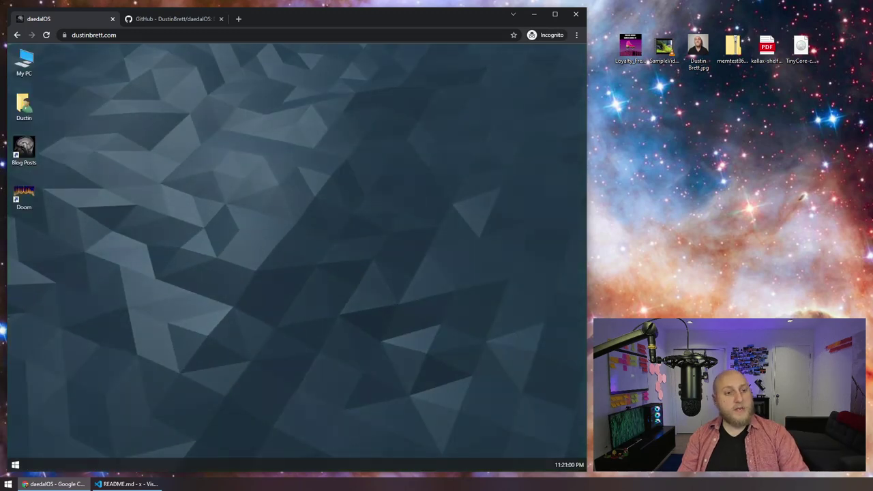
# Copy the six selected sample files from the host desktop onto the web desktop and clear the selection
pyautogui.moveTo(786, 137); pyautogui.dragTo(289, 213)
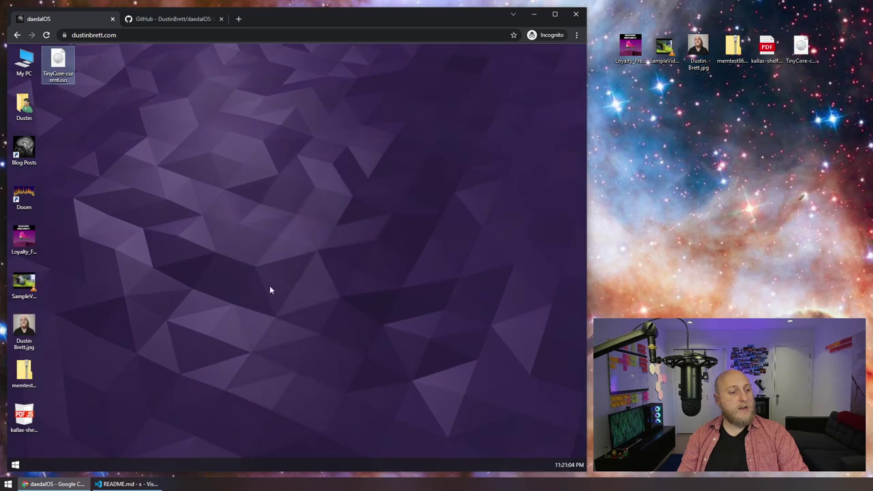
pyautogui.click(244, 270)
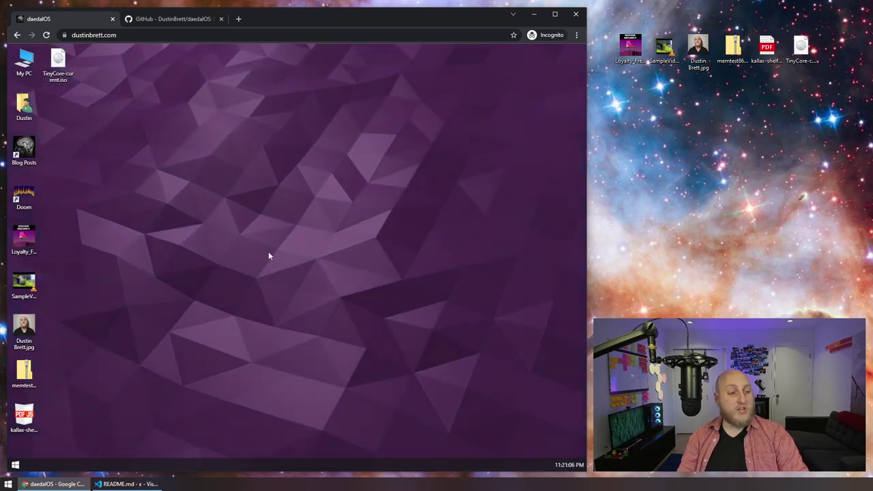
# Play the Loyalty Freak Music file in Webamp, lower the volume, and move the player higher on the desktop
pyautogui.click(21, 238)
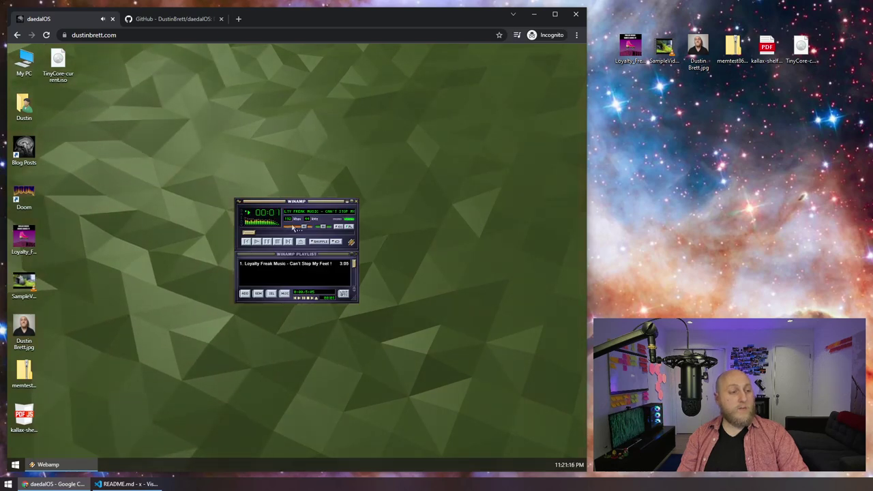
pyautogui.moveTo(292, 229); pyautogui.dragTo(281, 142)
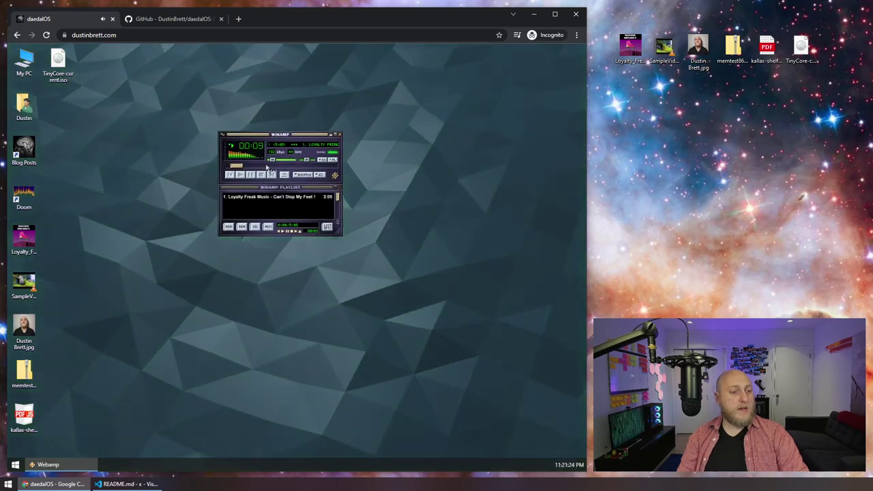
# Play the DJ Mike Llama track from the home folder's Music folder in Webamp, lower the volume, and bring the Music window forward
pyautogui.doubleClick(36, 117)
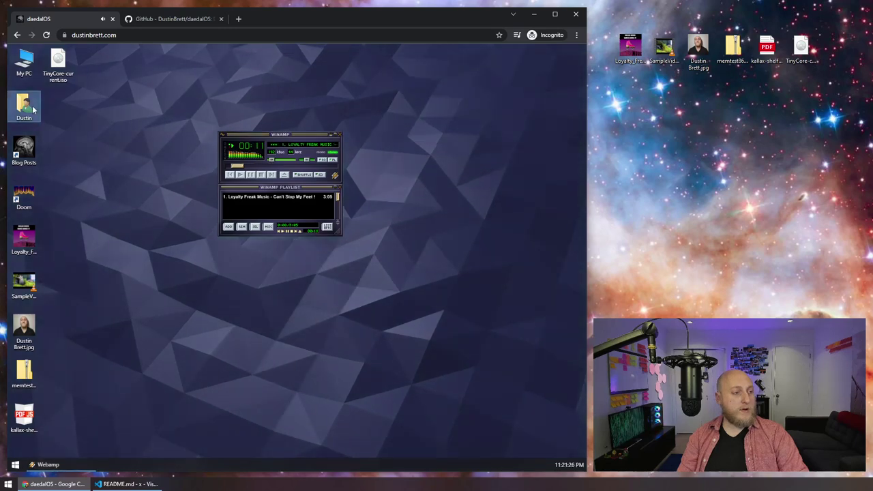
pyautogui.doubleClick(345, 232)
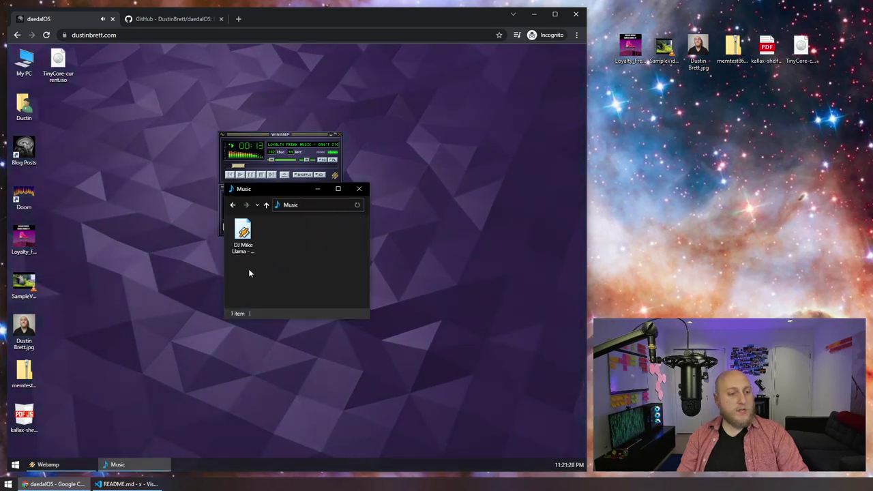
pyautogui.doubleClick(243, 235)
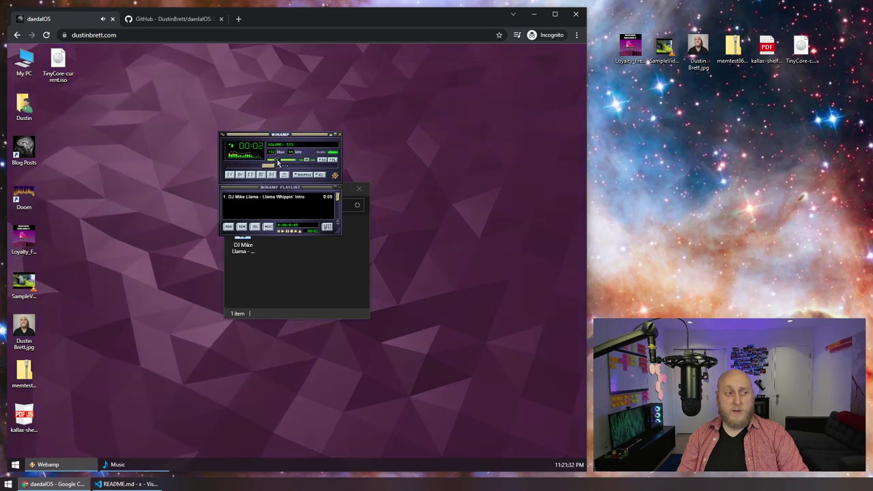
pyautogui.moveTo(278, 164); pyautogui.dragTo(278, 163)
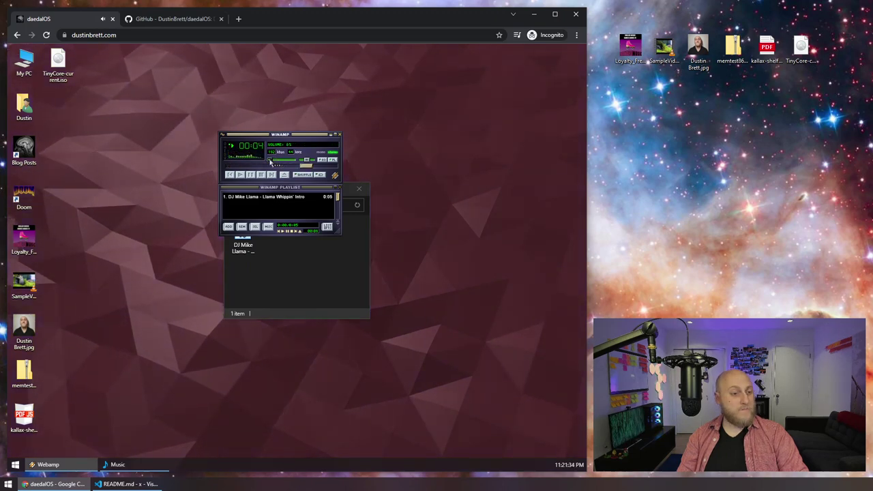
pyautogui.click(303, 273)
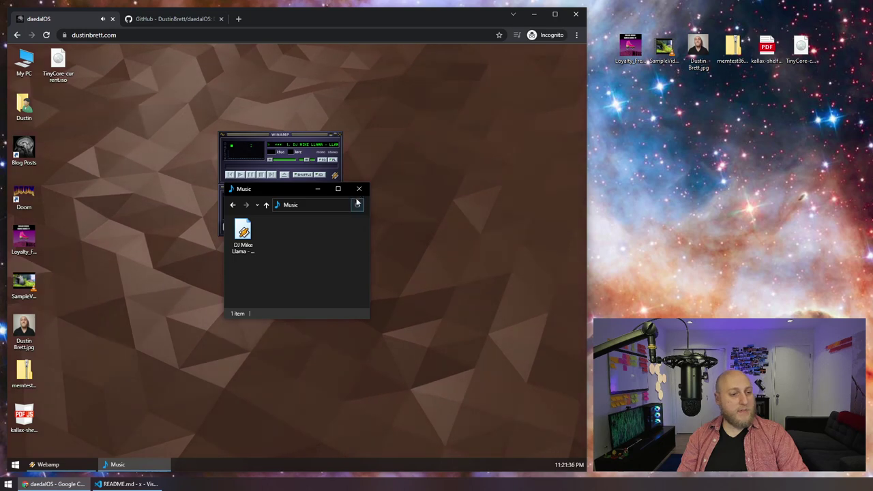
# Apply the SpyAMP skin from the Winamp Skins folder in Documents to Webamp and move the player clear of the folder window
pyautogui.click(266, 205)
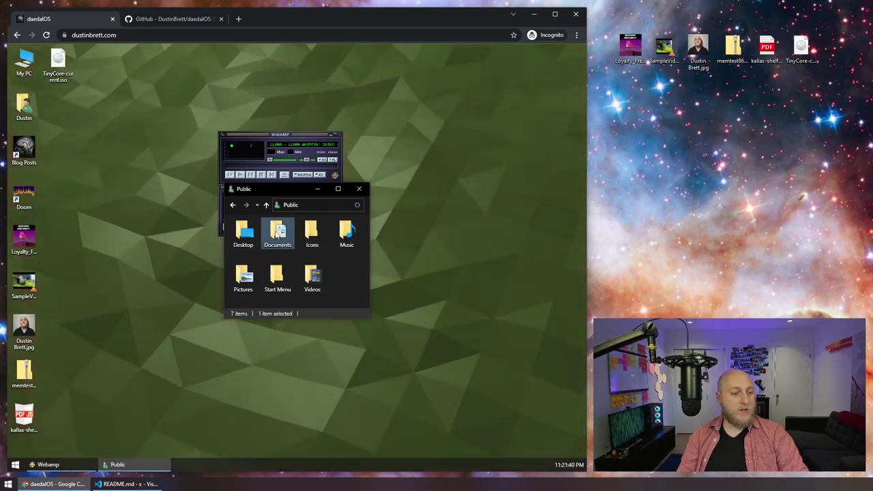
pyautogui.doubleClick(276, 233)
pyautogui.doubleClick(277, 278)
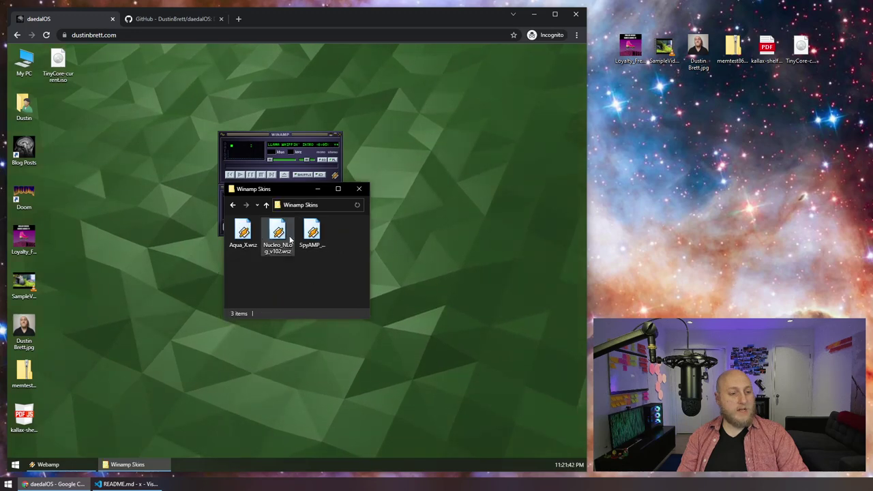
pyautogui.doubleClick(314, 235)
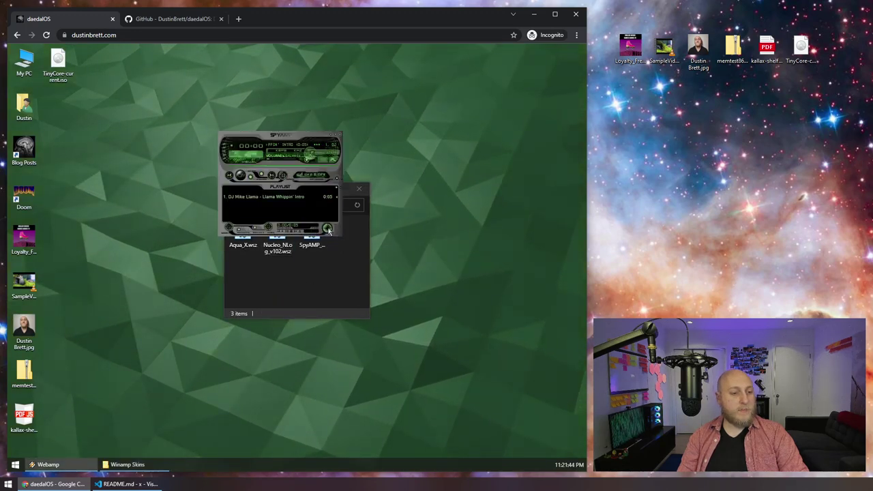
pyautogui.moveTo(276, 135); pyautogui.dragTo(365, 88)
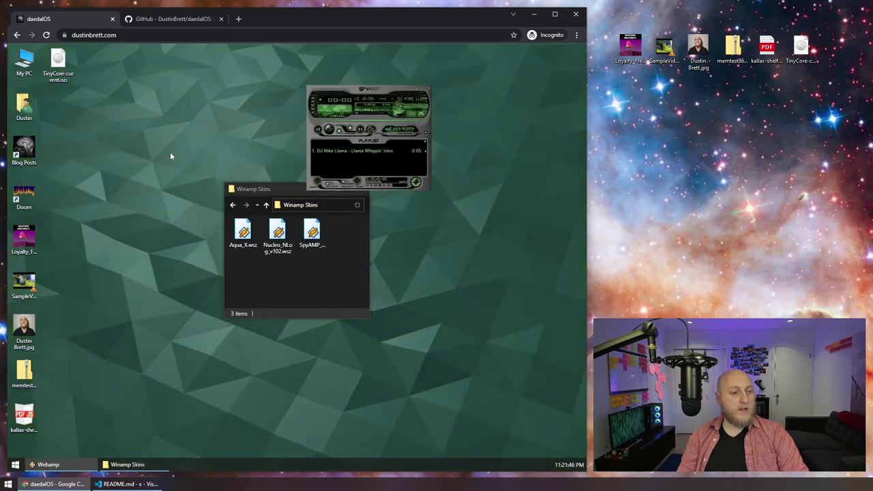
# Load the Loyalty Freak Music file into the skinned player, move the player into the desktop's corner, and close the Winamp Skins folder
pyautogui.moveTo(30, 234); pyautogui.dragTo(427, 251)
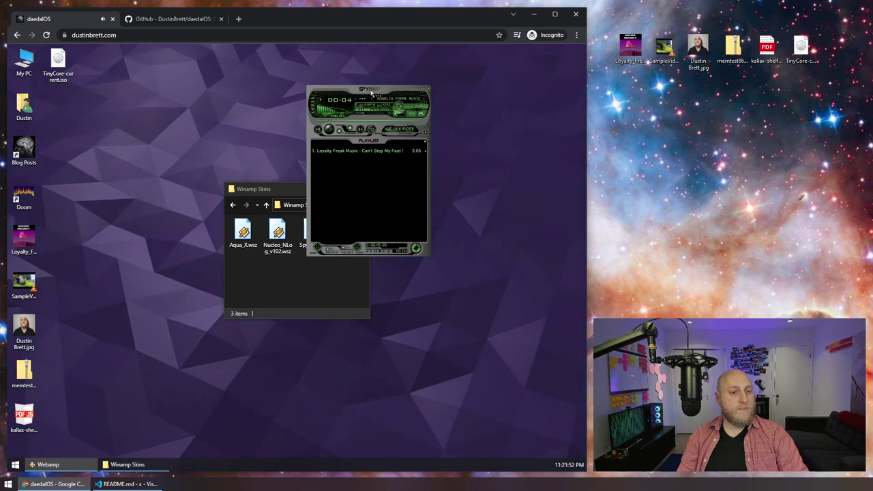
pyautogui.moveTo(369, 87); pyautogui.dragTo(521, 52)
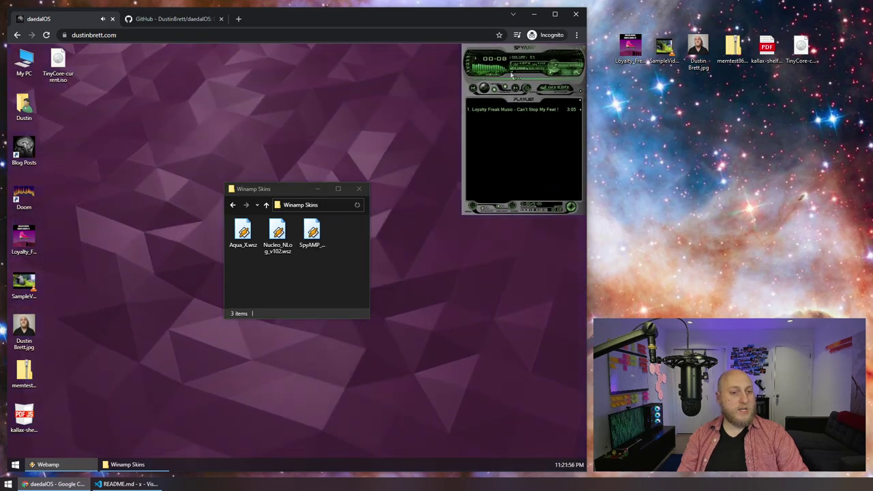
pyautogui.click(359, 189)
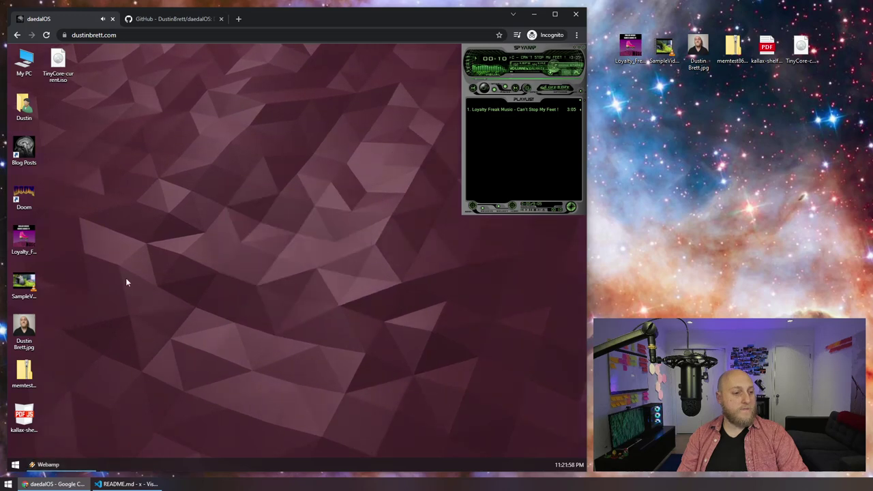
# Play SampleVideo_720x480_2mb.mp4 in the Video Player, and bring up and dismiss the video's context options
pyautogui.click(35, 293)
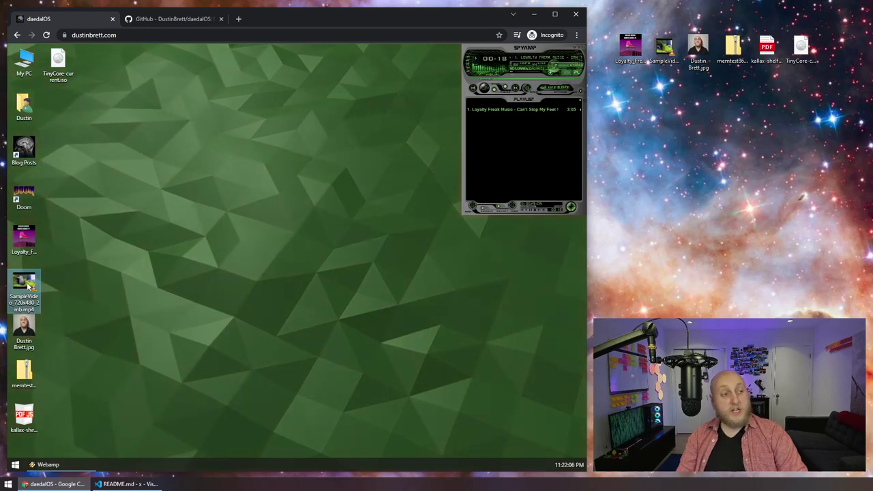
pyautogui.doubleClick(28, 287)
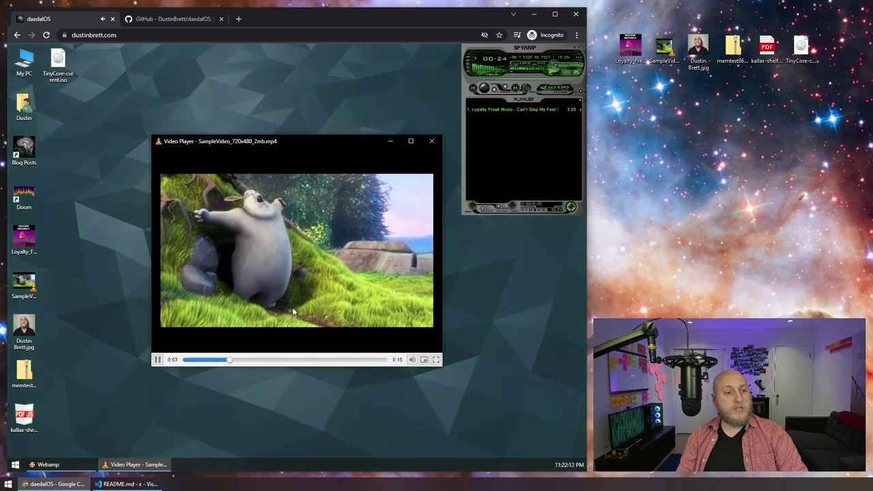
pyautogui.rightClick(256, 210)
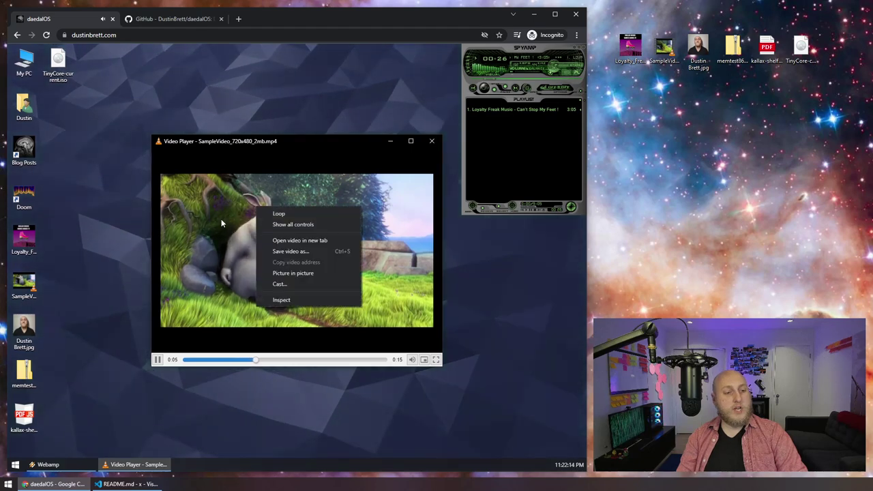
pyautogui.click(210, 258)
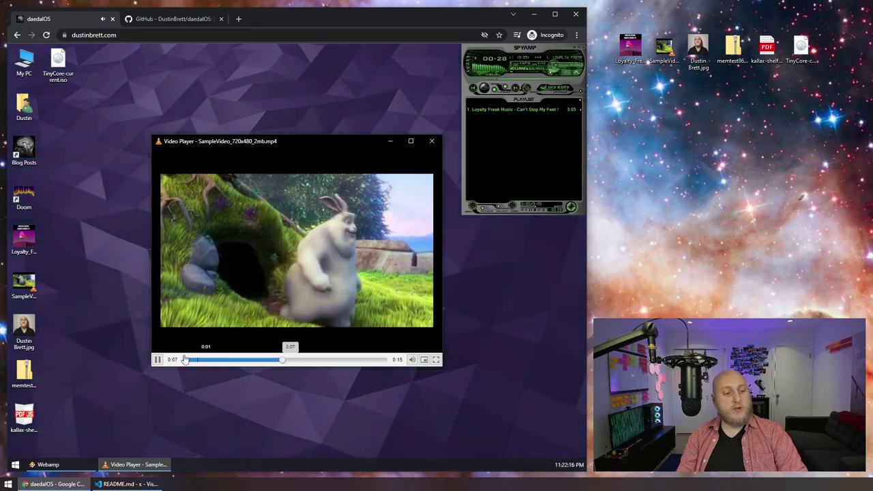
# Show the Video Player's volume control, and close the Video Player and Webamp
pyautogui.moveTo(412, 360)
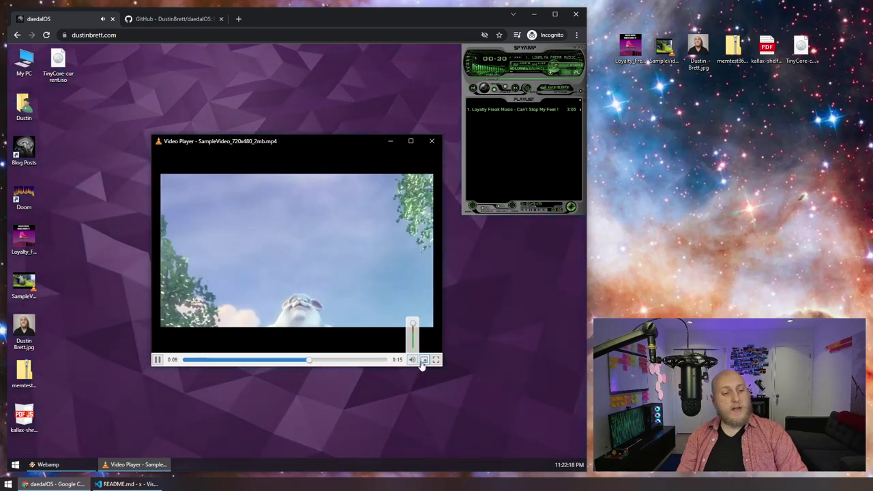
pyautogui.click(412, 343)
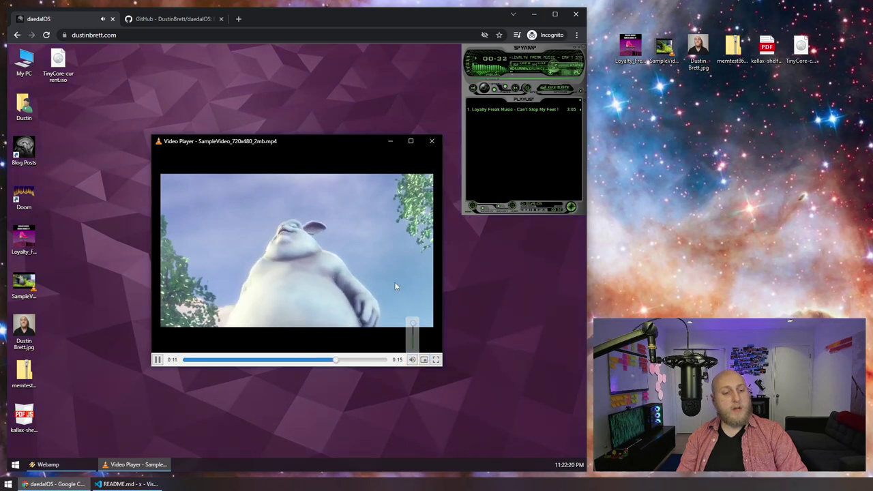
pyautogui.click(432, 141)
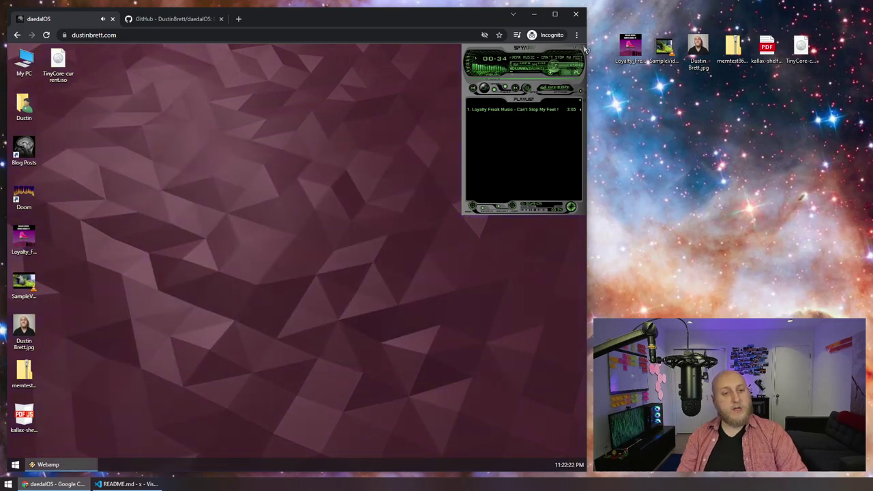
pyautogui.click(582, 48)
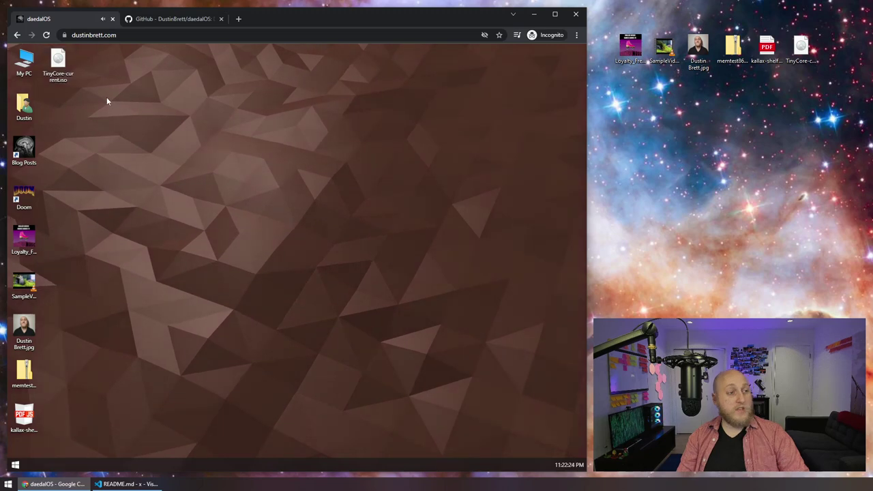
# Open TinyCore-current.iso as a folder to view its contents, move its window, and close it
pyautogui.rightClick(65, 60)
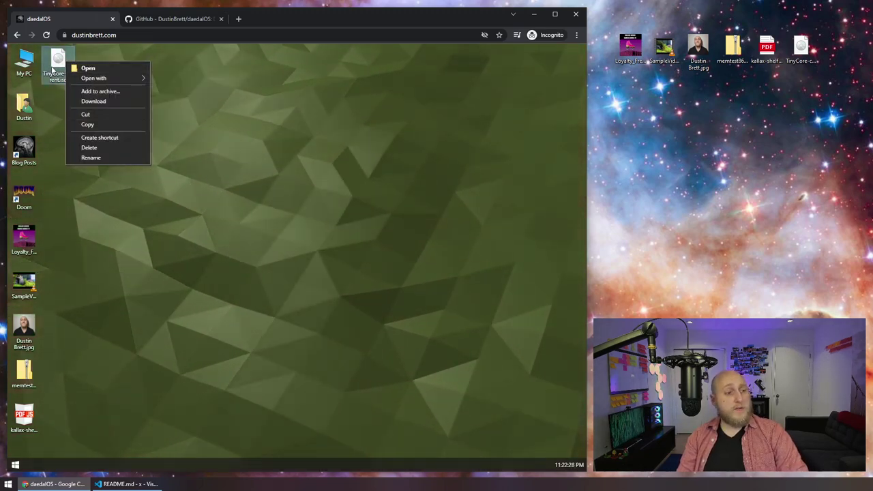
pyautogui.click(78, 68)
pyautogui.rightClick(65, 63)
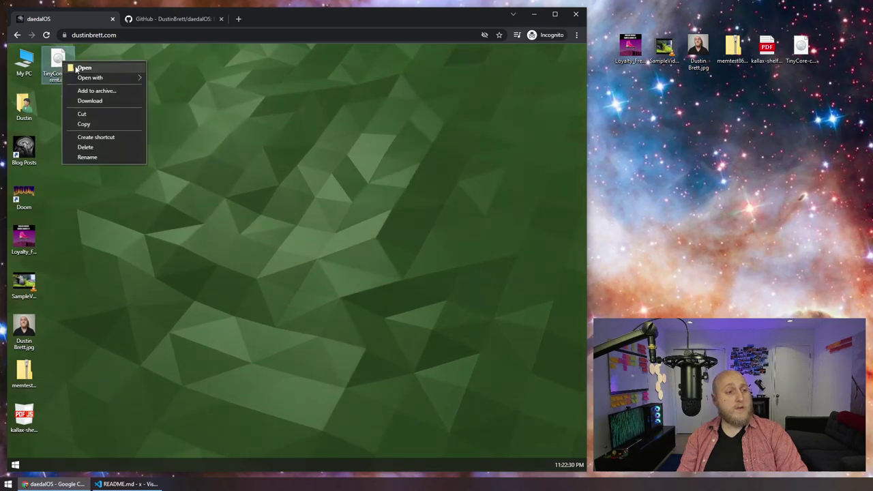
pyautogui.click(76, 68)
pyautogui.moveTo(263, 186); pyautogui.dragTo(239, 111)
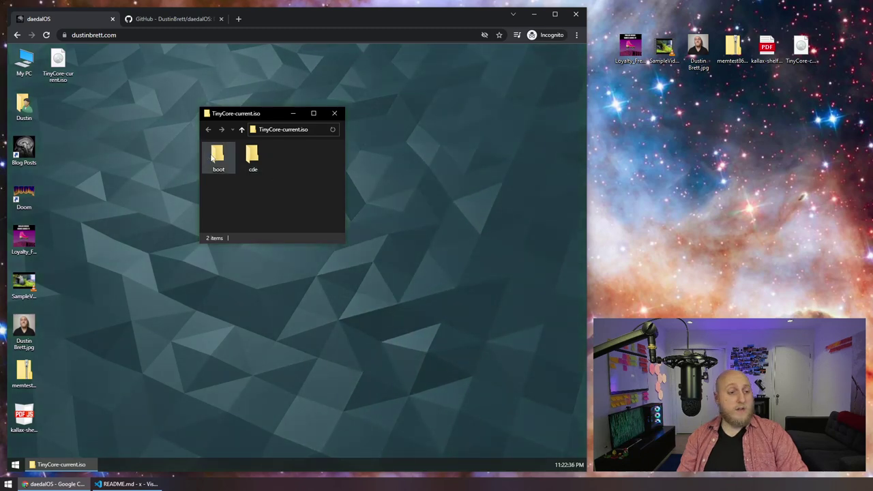
pyautogui.click(335, 113)
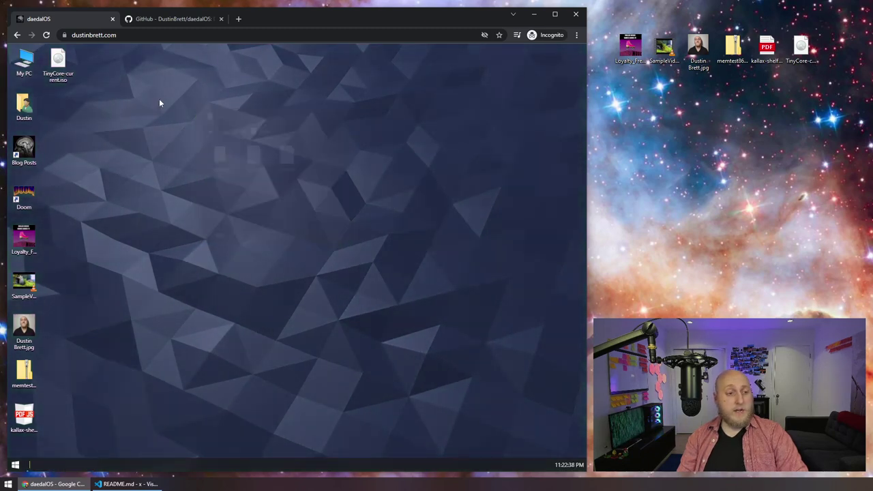
# Open TinyCore-current.iso with the Virtual x86 emulator
pyautogui.rightClick(67, 71)
pyautogui.moveTo(112, 81)
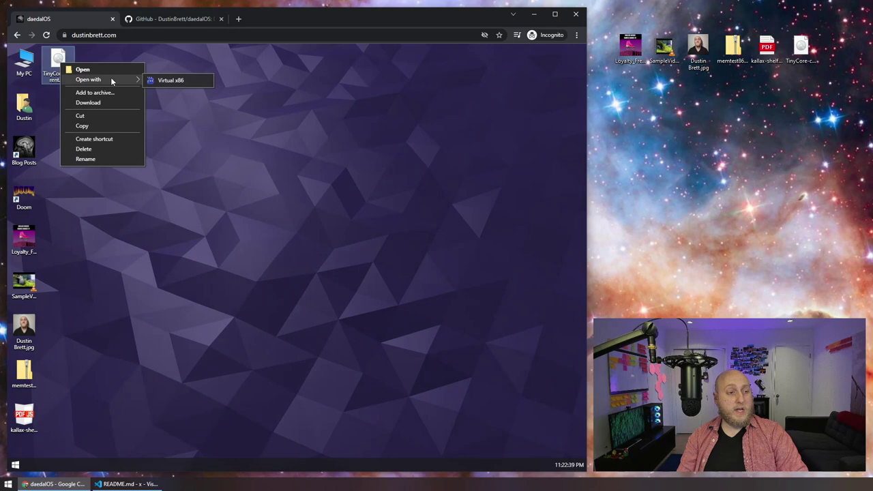
pyautogui.click(163, 81)
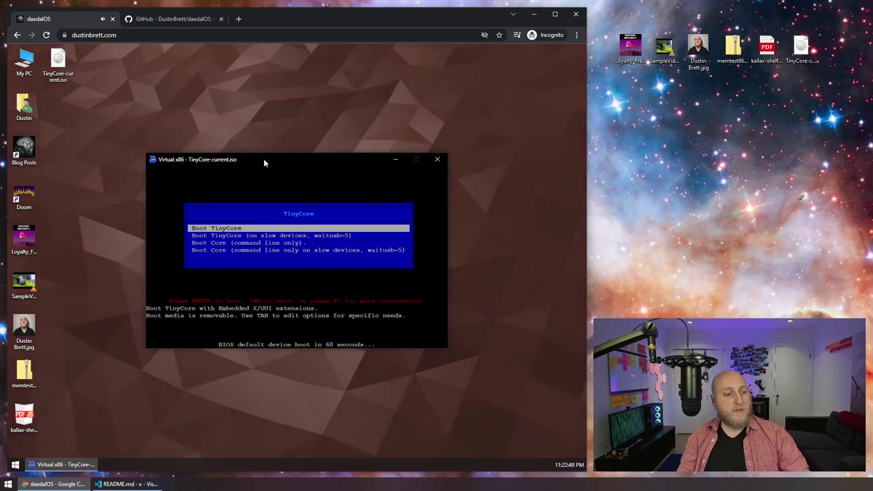
# Start the Boot TinyCore option in the Virtual x86 emulator, and close the emulator during startup
pyautogui.press('Return')
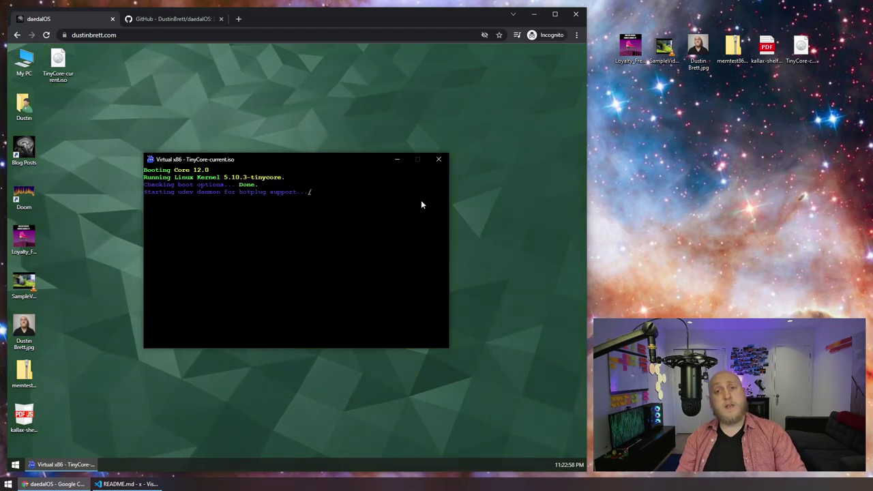
pyautogui.click(438, 161)
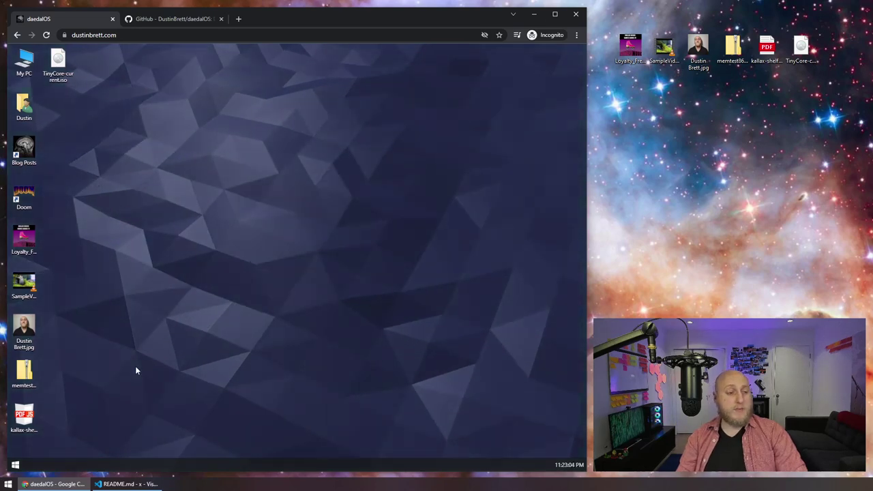
# View the portrait JPG from the daedalOS desktop in Photos, move its window, and close it
pyautogui.doubleClick(24, 330)
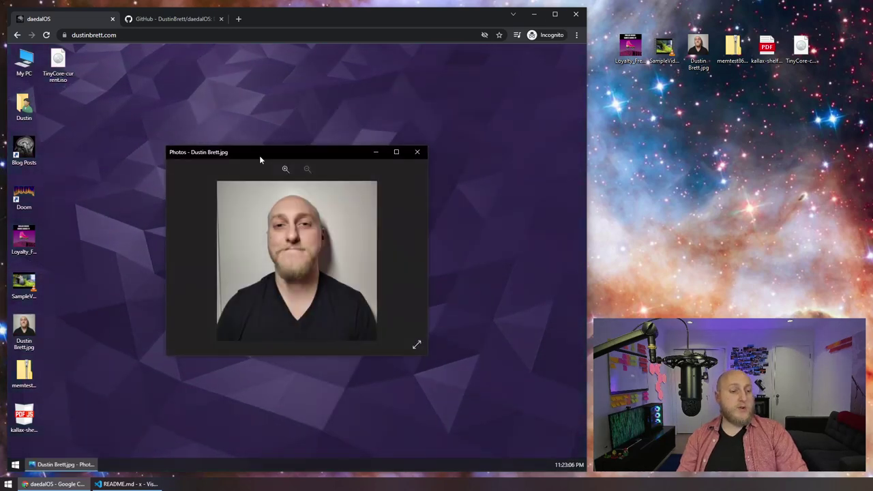
pyautogui.moveTo(277, 154); pyautogui.dragTo(218, 120)
pyautogui.click(375, 115)
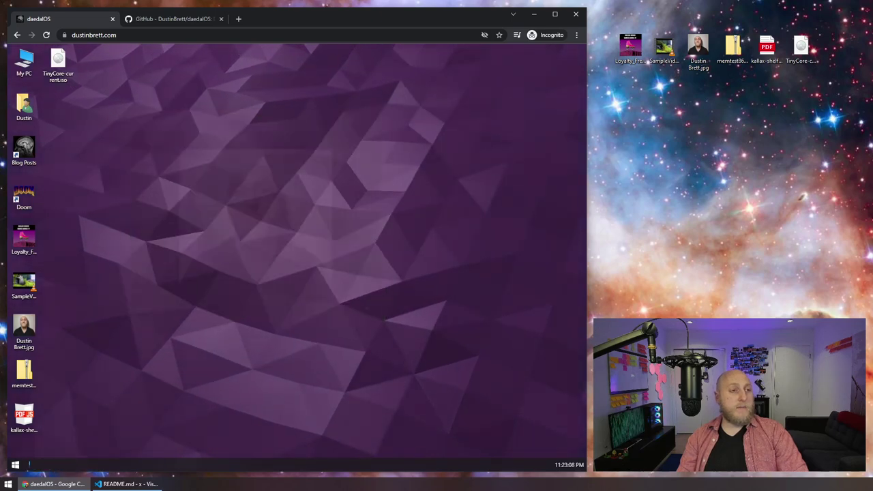
# Move heic1509a.jpg from the host computer's Pictures folder to the host desktop, and close the folder window
pyautogui.doubleClick(24, 62)
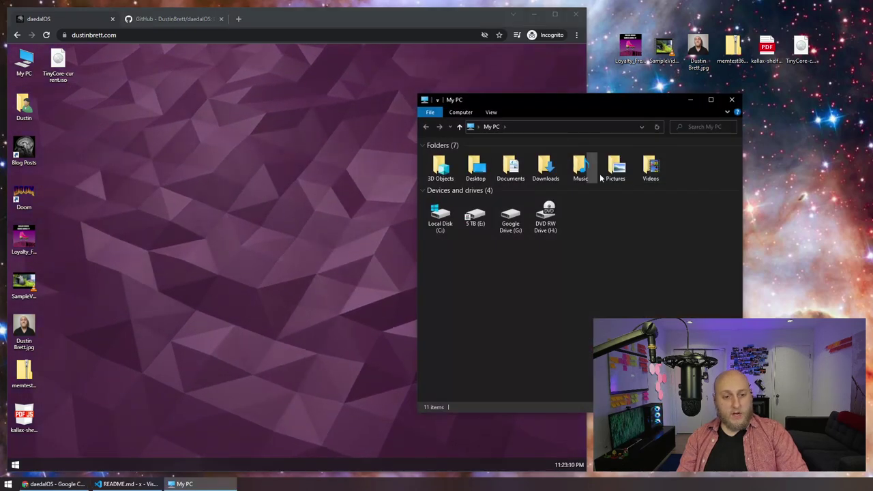
pyautogui.click(615, 168)
pyautogui.doubleClick(615, 168)
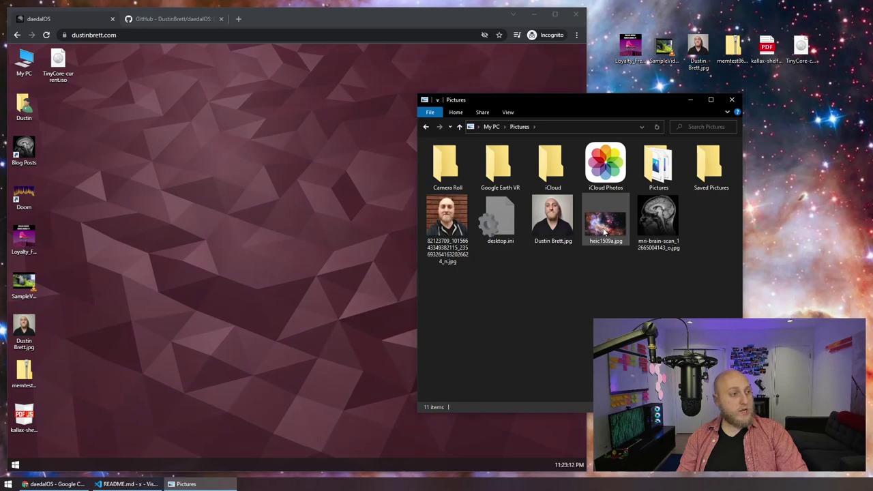
pyautogui.moveTo(604, 225); pyautogui.dragTo(794, 101)
pyautogui.click(731, 100)
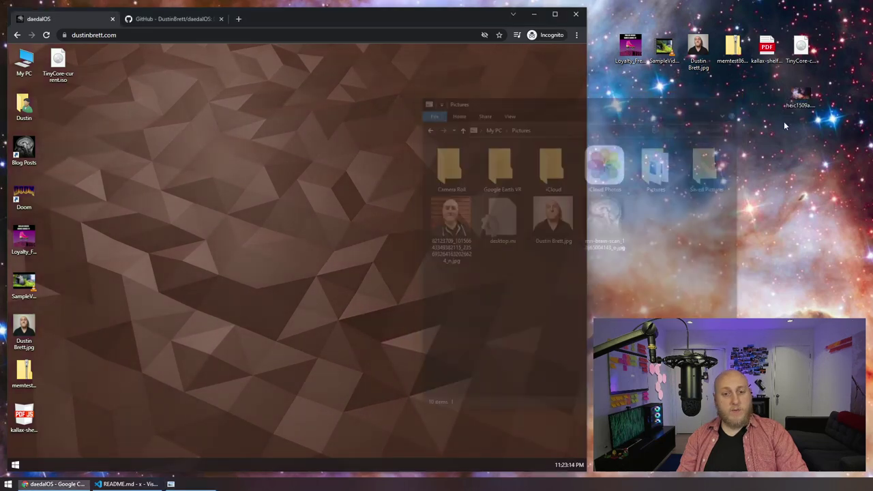
# Copy heic1509a.jpg from the host desktop onto the daedalOS desktop and set it as the desktop background
pyautogui.click(804, 111)
pyautogui.moveTo(799, 96); pyautogui.dragTo(103, 158)
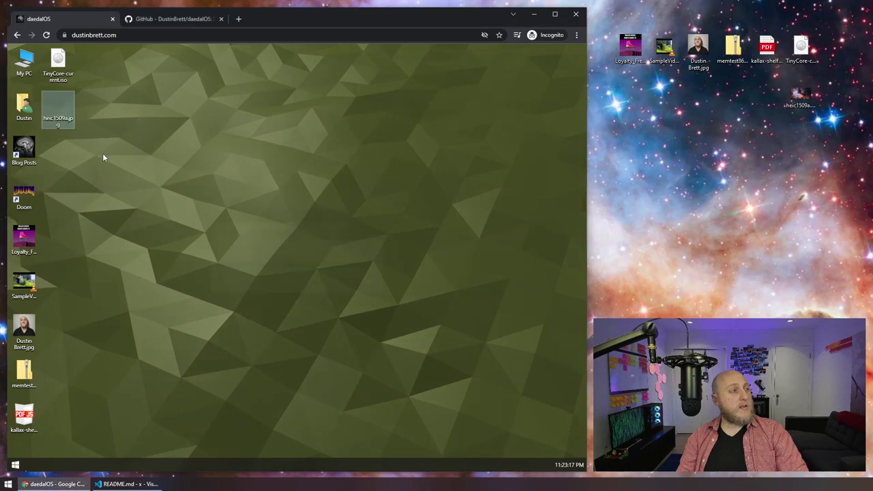
pyautogui.rightClick(62, 104)
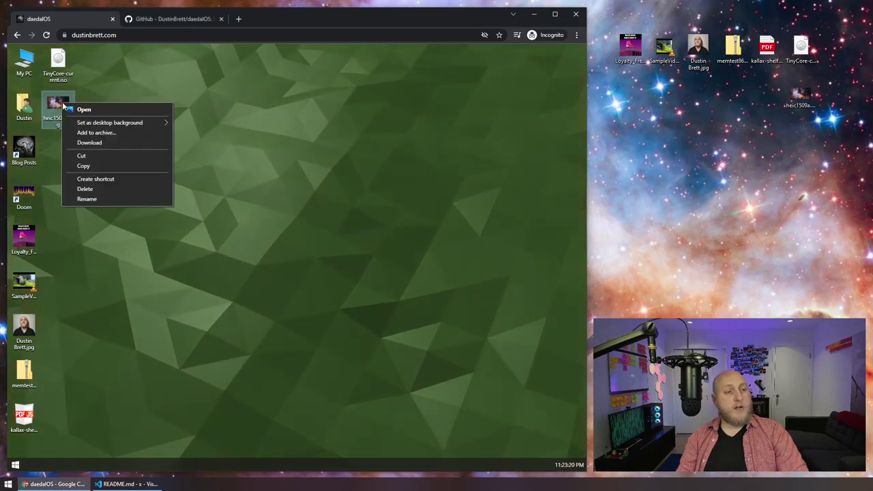
pyautogui.moveTo(136, 123)
pyautogui.click(189, 125)
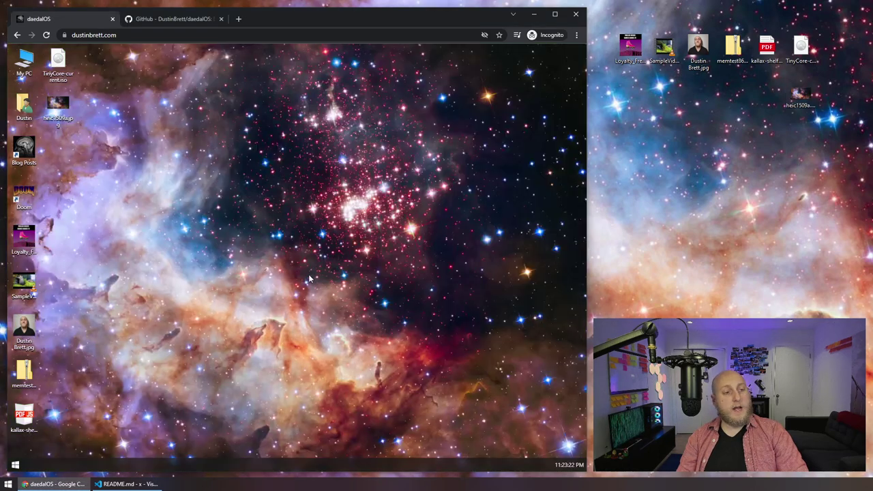
pyautogui.rightClick(54, 107)
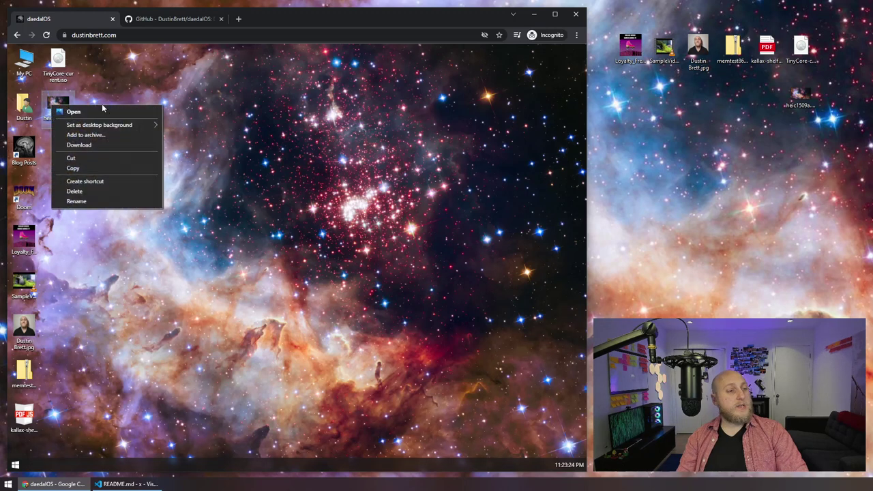
pyautogui.click(272, 254)
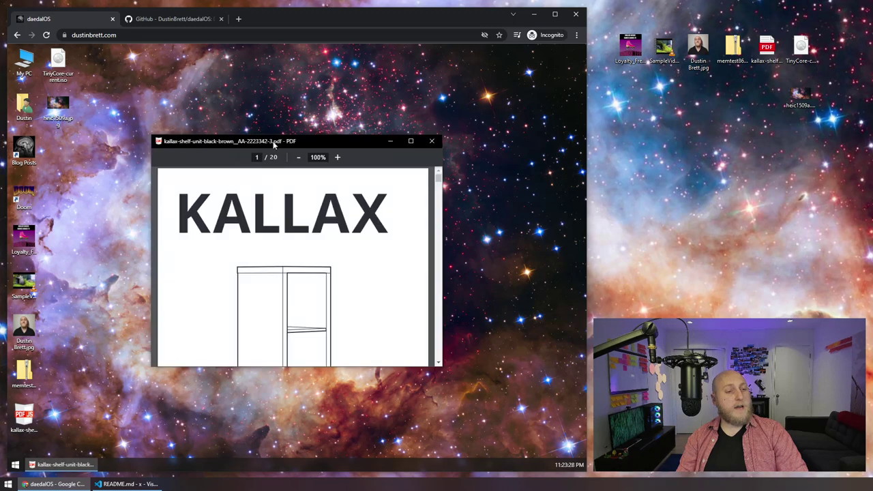
# Enlarge the kallax-shelf PDF window, browse the document to page 8, and close it
pyautogui.moveTo(396, 319); pyautogui.dragTo(451, 361)
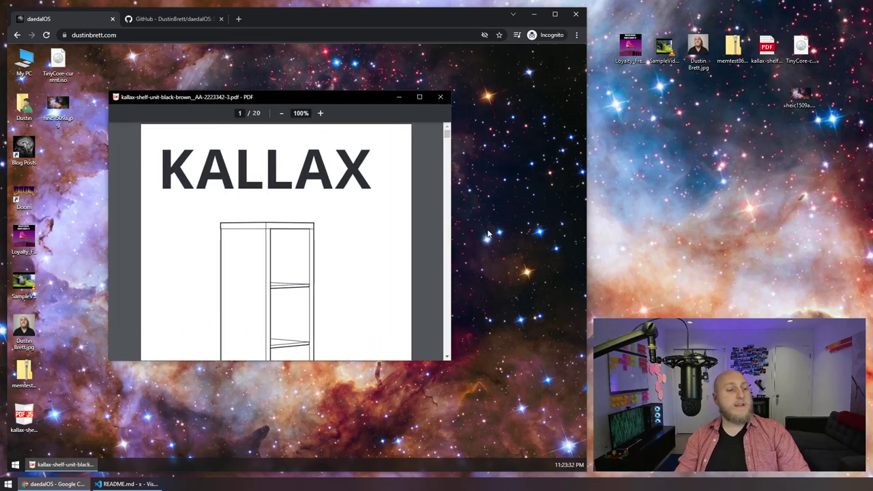
pyautogui.scroll(-10, 333, 253)
pyautogui.moveTo(445, 147); pyautogui.dragTo(448, 218)
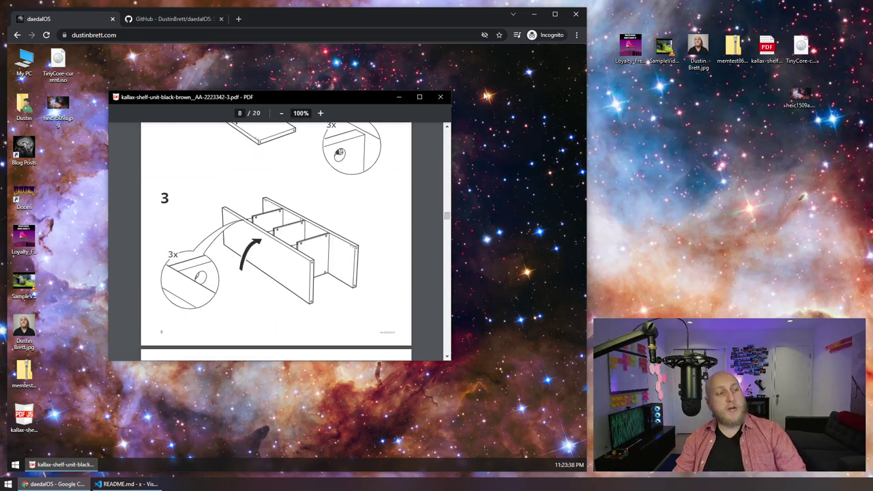
pyautogui.click(439, 97)
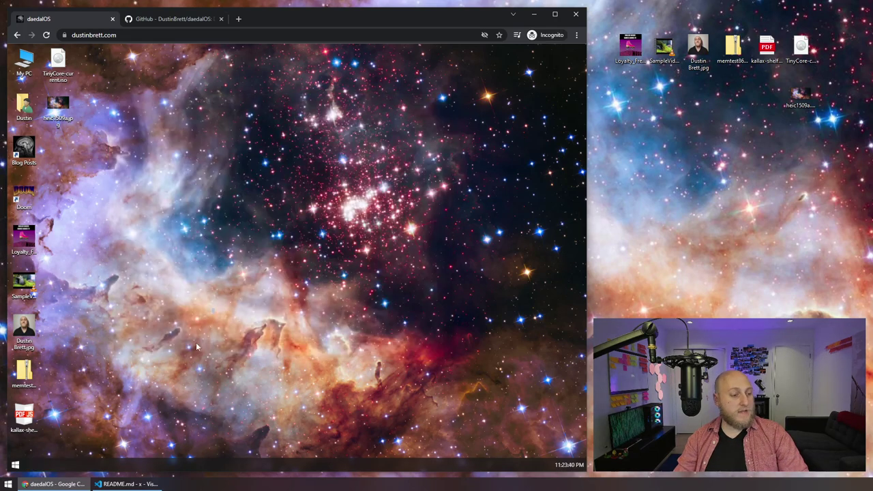
# Copy mt531b.iso out of memtest86+-5.31b.iso.zip onto the daedalOS desktop, and close the archive window
pyautogui.doubleClick(22, 374)
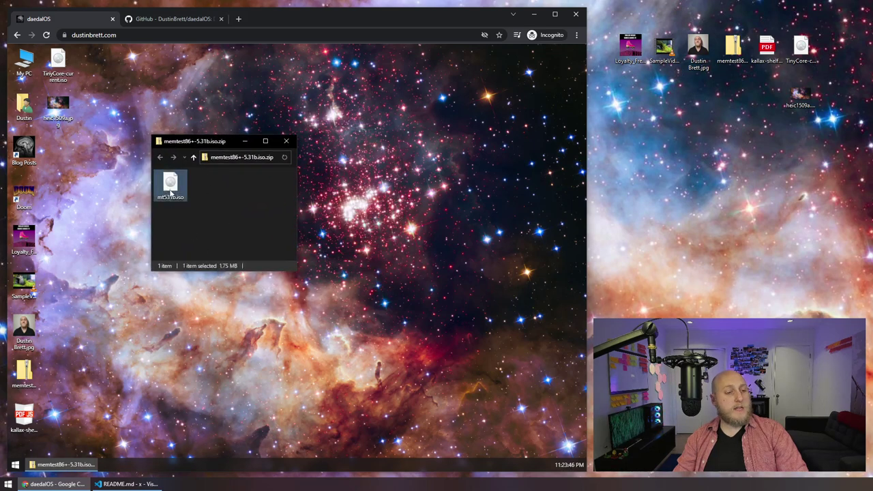
pyautogui.moveTo(88, 133); pyautogui.dragTo(101, 96)
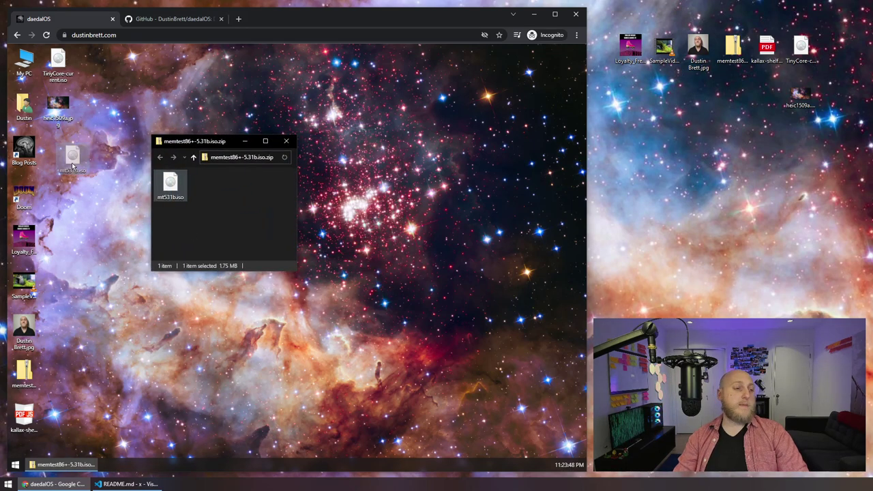
pyautogui.moveTo(73, 165); pyautogui.dragTo(71, 171)
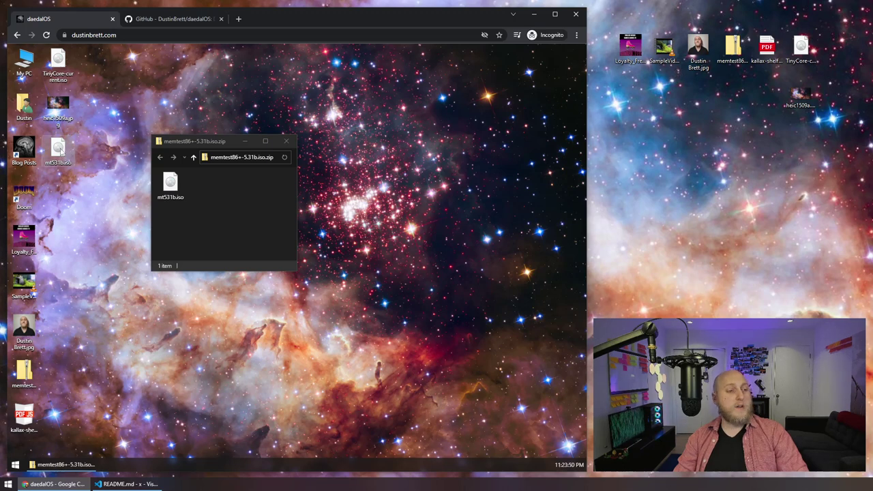
pyautogui.rightClick(61, 151)
pyautogui.click(171, 182)
pyautogui.rightClick(180, 194)
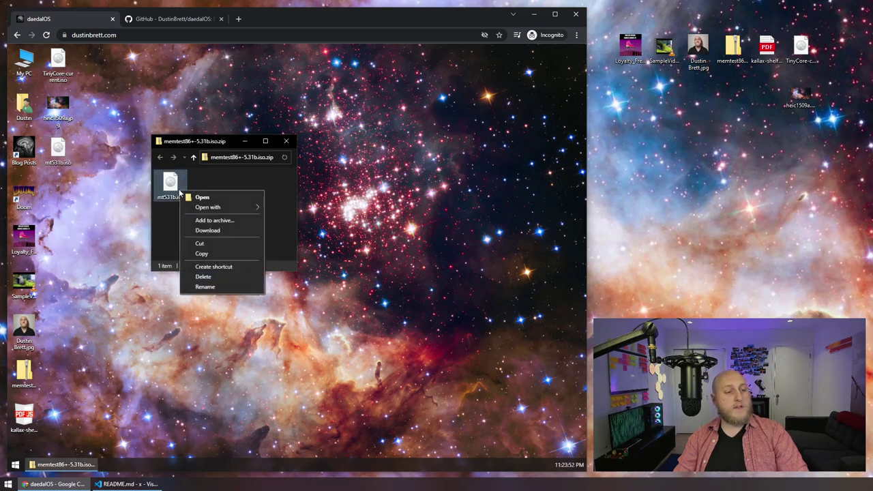
pyautogui.click(235, 173)
pyautogui.click(287, 145)
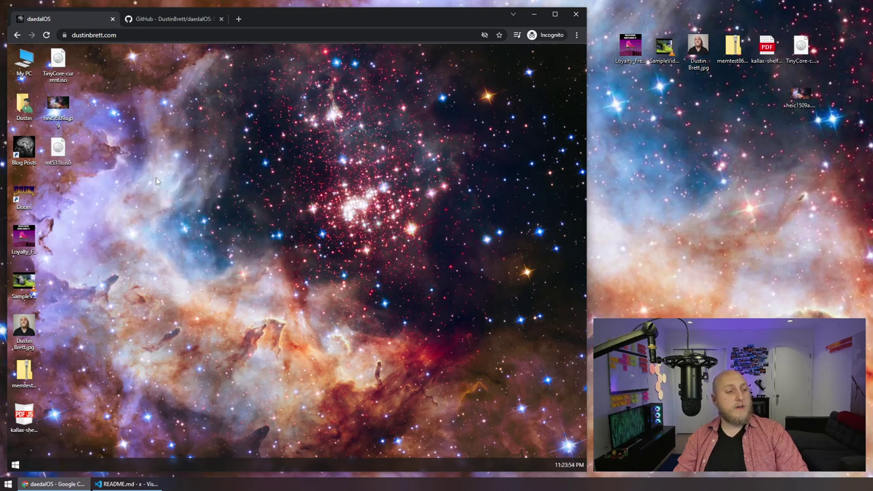
# Run mt531b.iso in the Virtual x86 emulator to show Memtest86+, and close the emulator
pyautogui.rightClick(71, 155)
pyautogui.moveTo(129, 175)
pyautogui.click(180, 171)
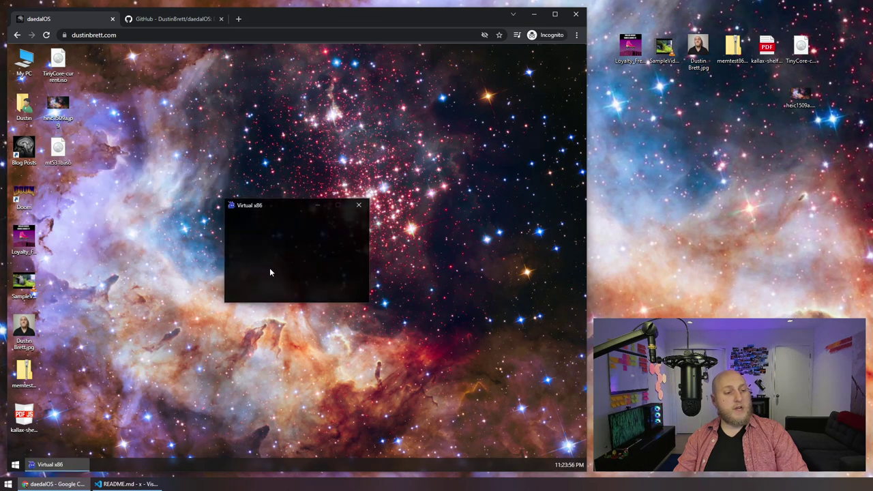
pyautogui.moveTo(298, 150); pyautogui.dragTo(299, 86)
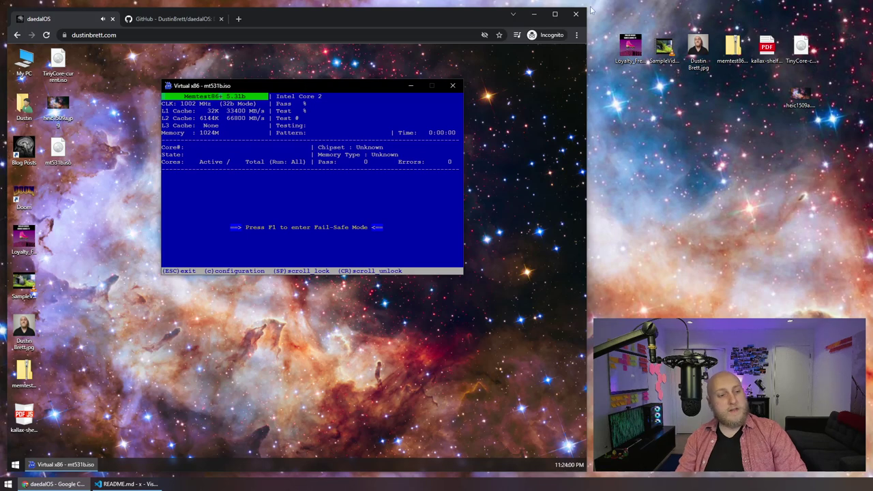
pyautogui.click(457, 85)
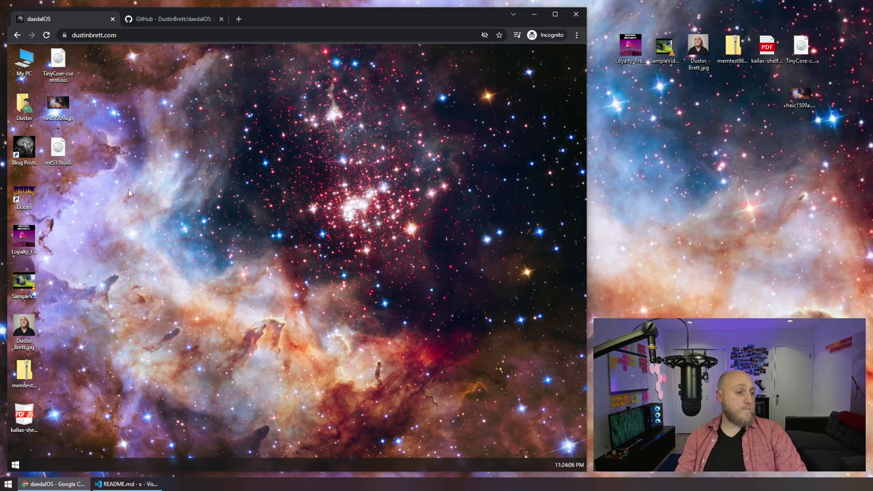
# Reset the daedalOS session to its default desktop with the power option
pyautogui.click(15, 465)
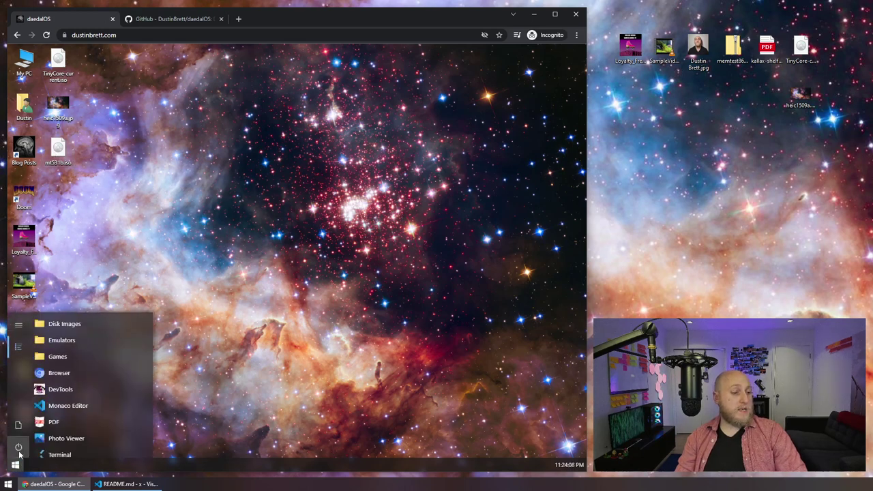
pyautogui.click(15, 450)
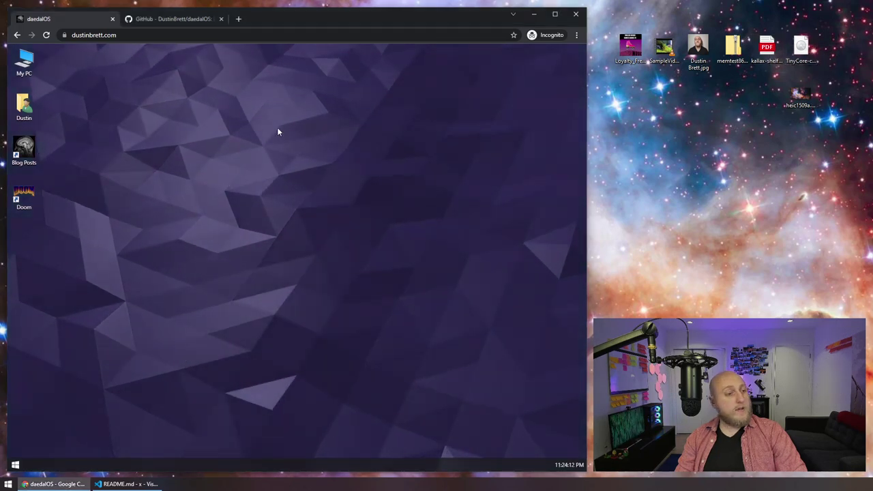
# Copy the memtest86+ zip from the host desktop onto the daedalOS desktop and extract it there
pyautogui.moveTo(732, 49); pyautogui.dragTo(243, 302)
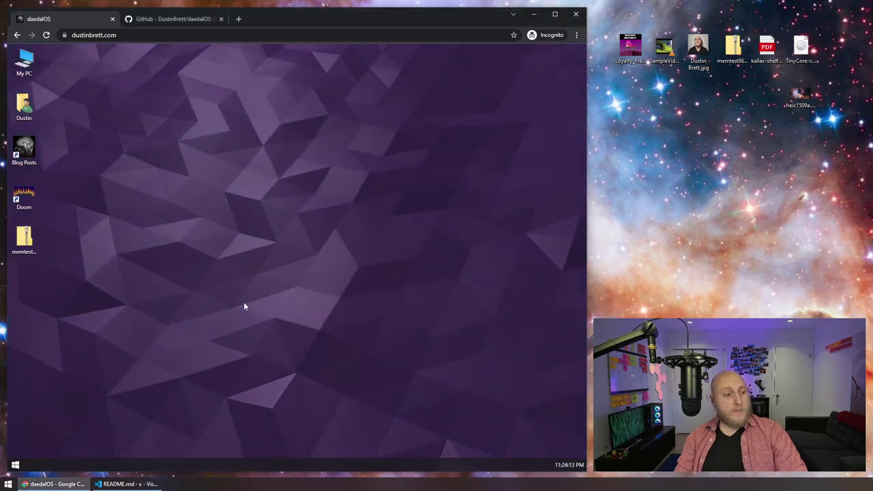
pyautogui.click(20, 245)
pyautogui.rightClick(26, 244)
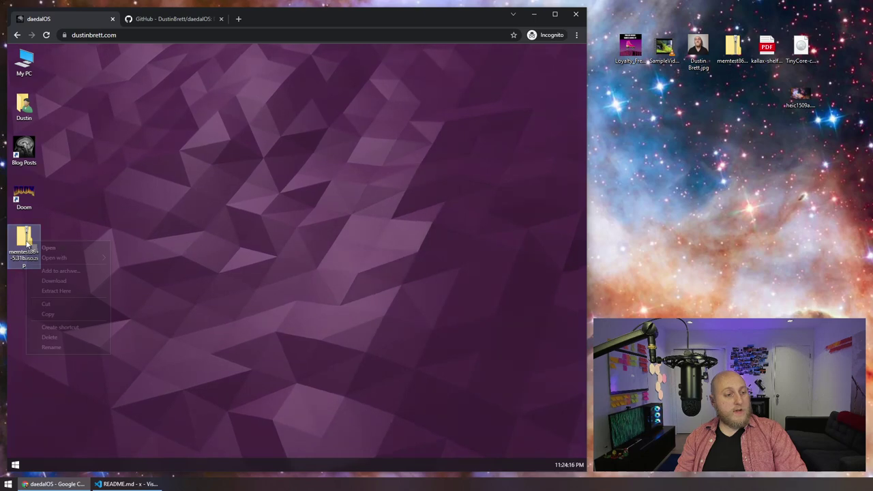
pyautogui.click(56, 291)
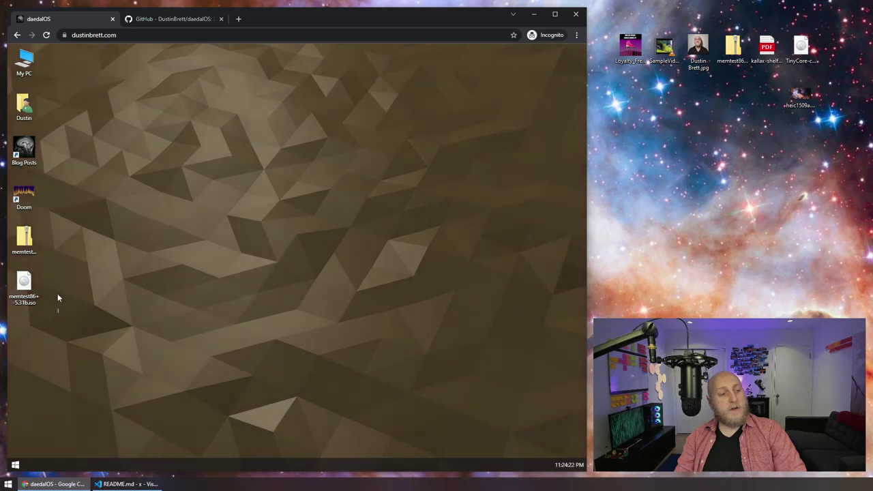
# Archive Blog Posts, Doom, the memtest86+ zip and the extracted ISO together, and check the contents of the resulting Desktop.zip
pyautogui.moveTo(57, 294); pyautogui.dragTo(22, 144)
pyautogui.rightClick(28, 145)
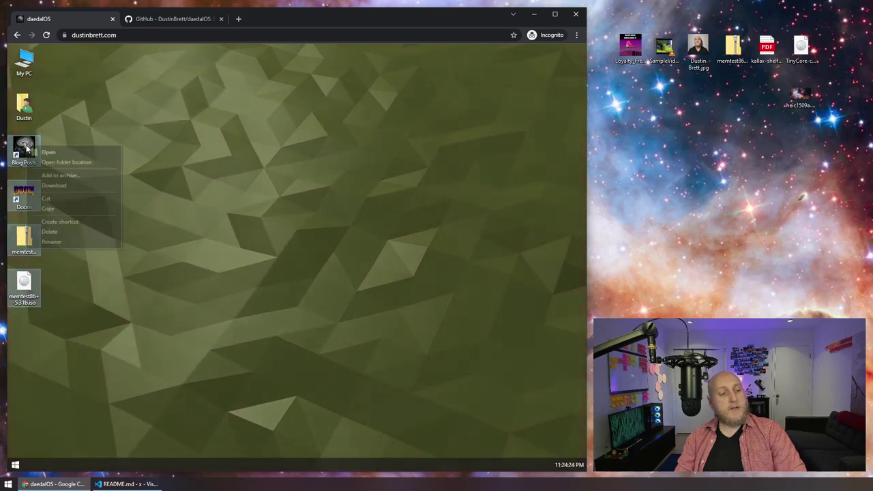
pyautogui.click(60, 176)
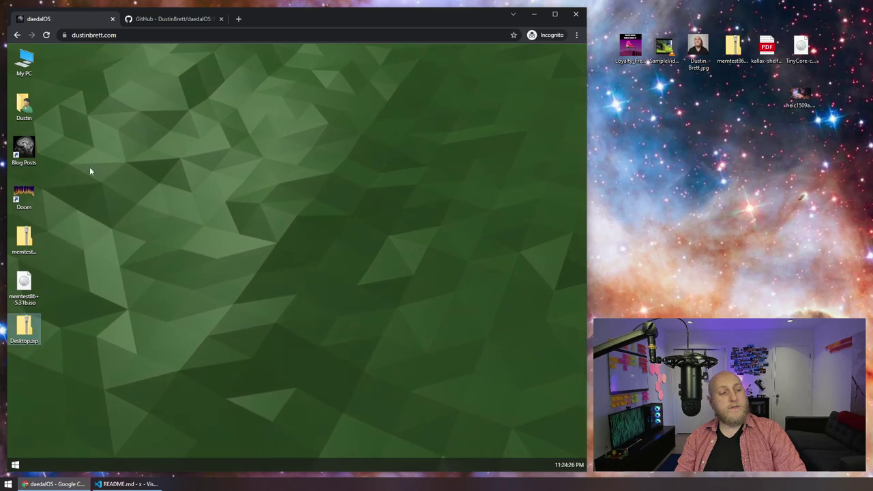
pyautogui.doubleClick(21, 332)
pyautogui.moveTo(355, 275); pyautogui.dragTo(220, 229)
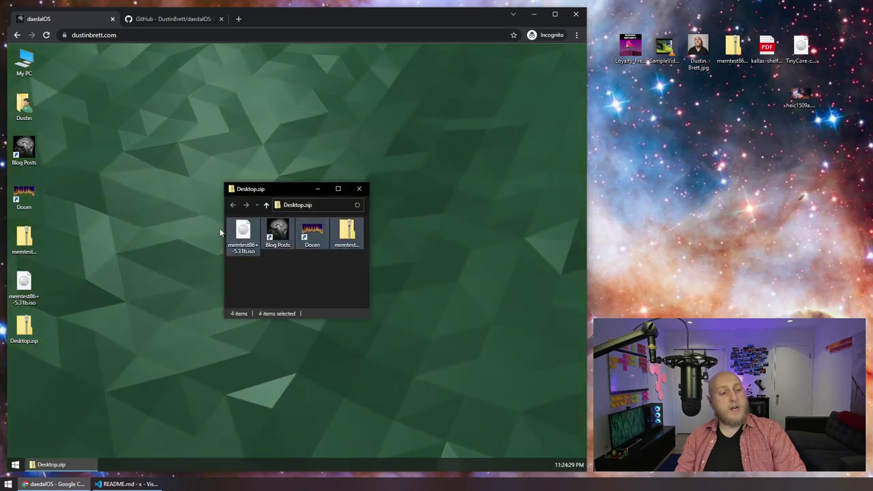
pyautogui.click(359, 189)
# Download Desktop.zip from daedalOS to the host computer and open it there to view its contents
pyautogui.rightClick(24, 329)
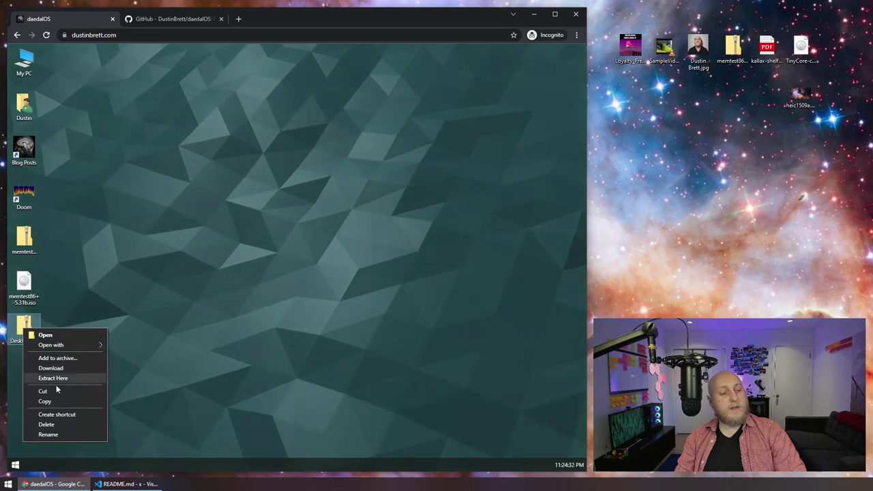
pyautogui.click(50, 367)
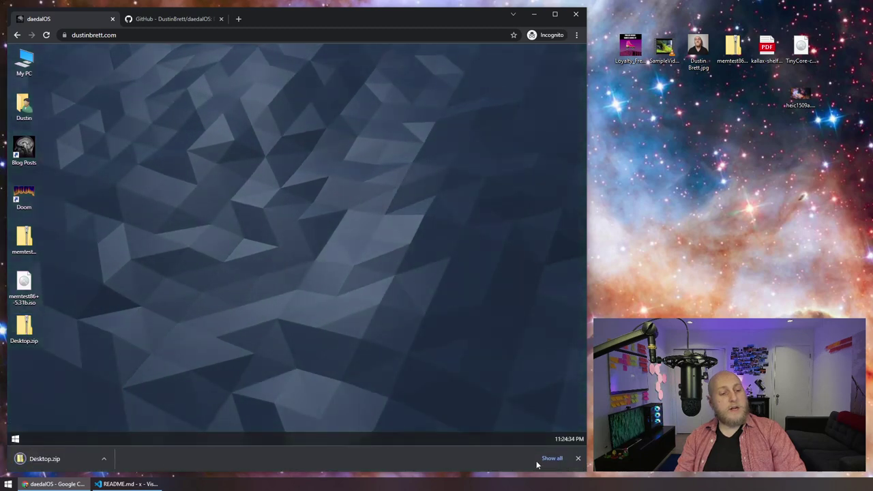
pyautogui.click(578, 458)
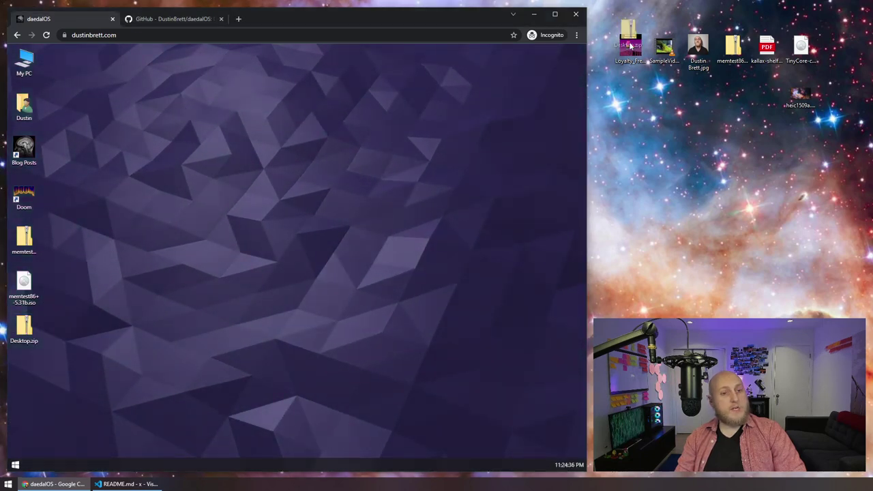
pyautogui.moveTo(641, 112); pyautogui.dragTo(632, 23)
pyautogui.doubleClick(631, 95)
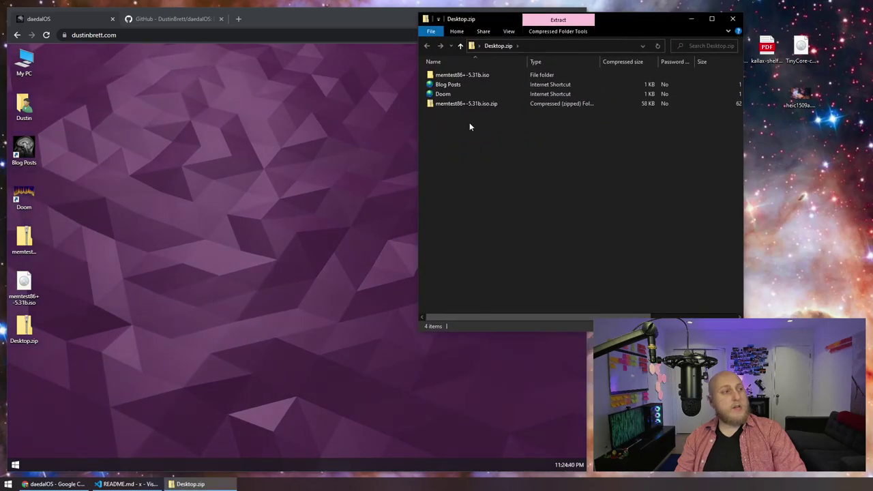
# Close the opened Desktop.zip archive window and delete Desktop.zip from the host desktop
pyautogui.moveTo(469, 127); pyautogui.dragTo(449, 56)
pyautogui.click(716, 117)
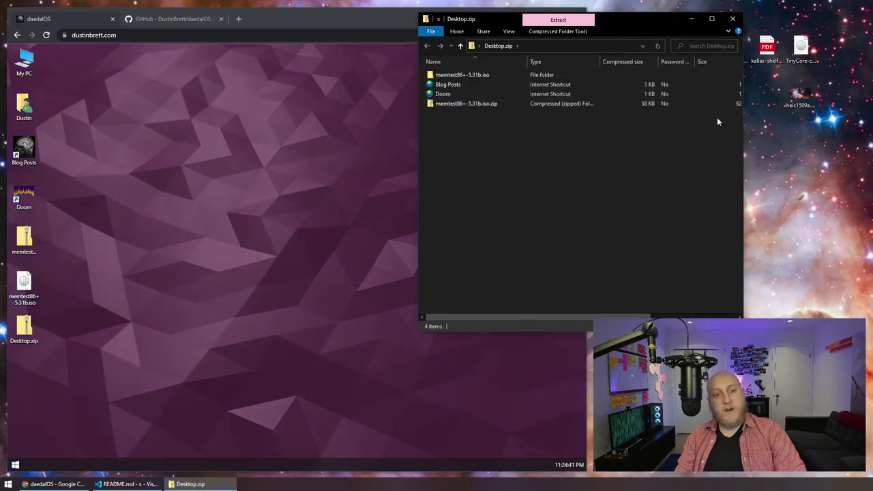
pyautogui.click(729, 20)
pyautogui.rightClick(638, 101)
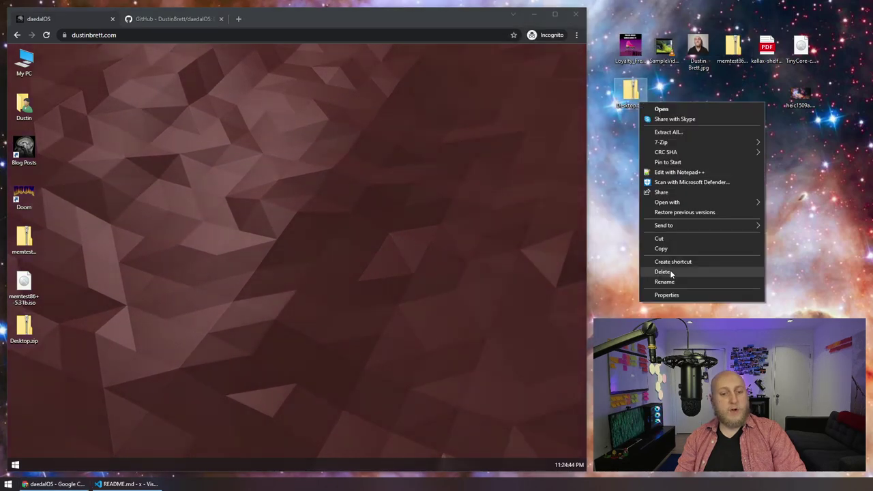
pyautogui.click(663, 272)
pyautogui.rightClick(626, 56)
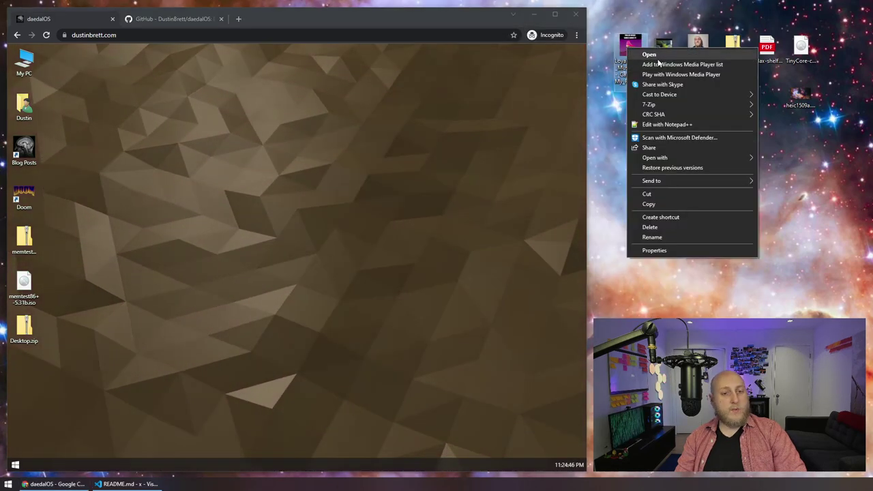
pyautogui.press('Escape')
# Delete Desktop.zip from the daedalOS desktop
pyautogui.click(24, 326)
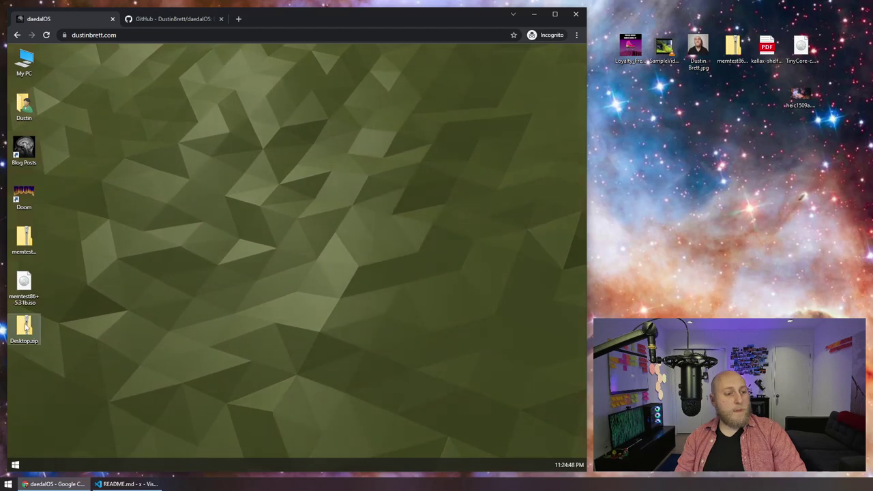
pyautogui.rightClick(26, 325)
pyautogui.click(67, 420)
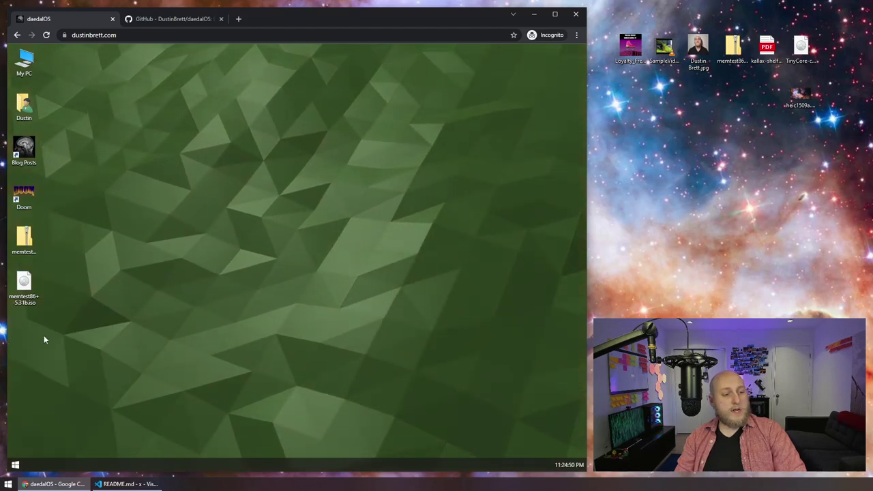
# Rename the extracted ISO on the daedalOS desktop to memtest86+.iso and create a desktop shortcut to it
pyautogui.rightClick(27, 280)
pyautogui.click(53, 375)
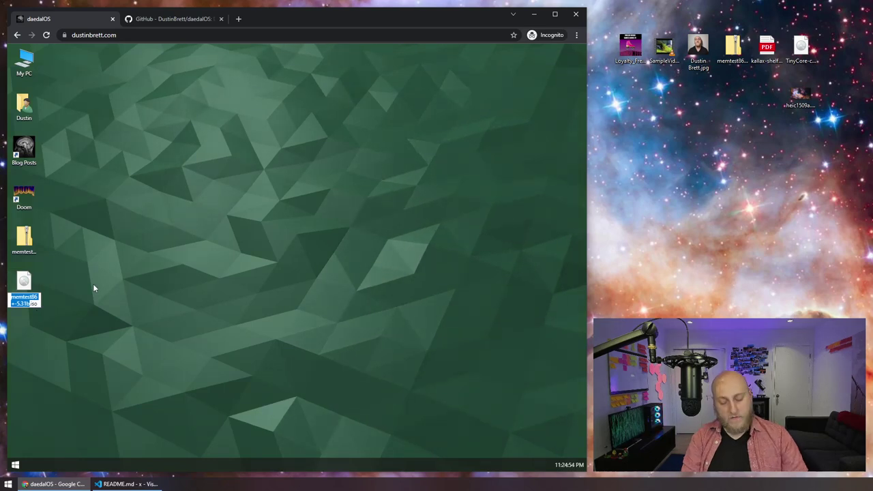
pyautogui.write('memtest')
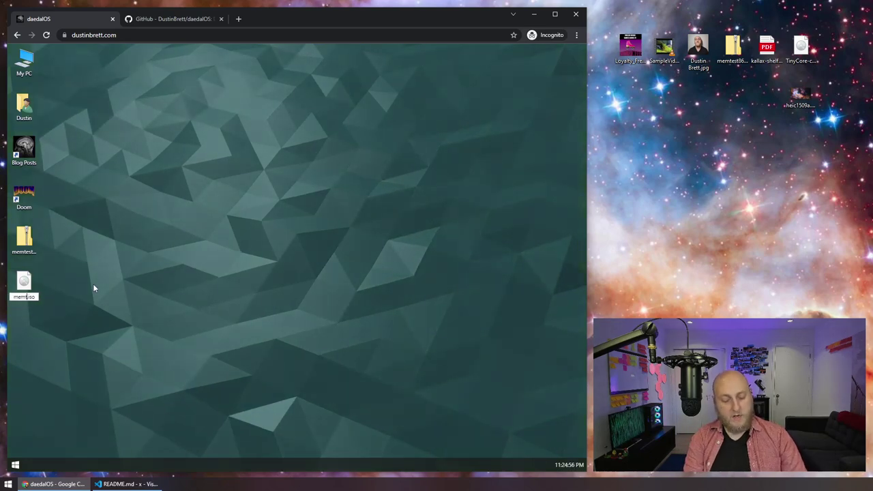
pyautogui.press('Escape')
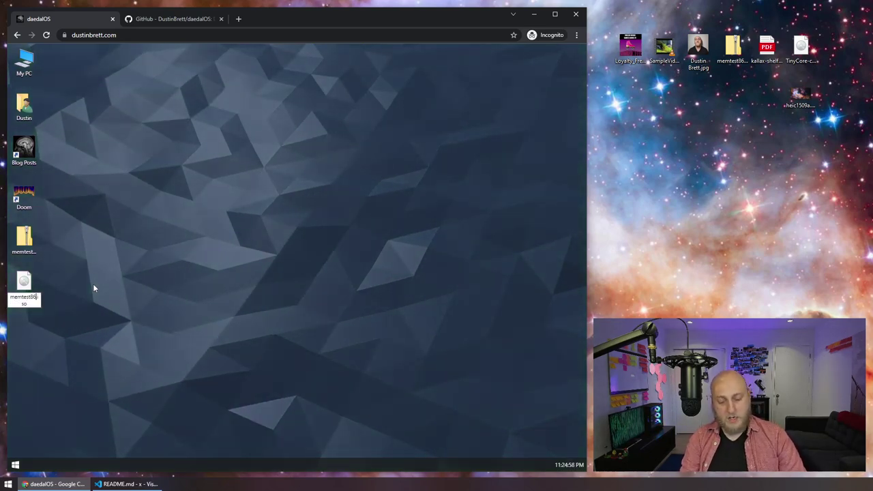
pyautogui.rightClick(26, 285)
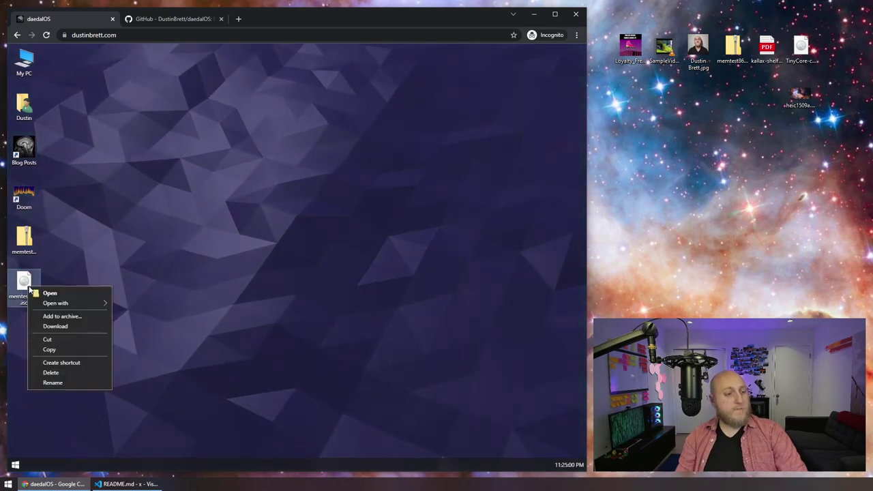
pyautogui.click(61, 364)
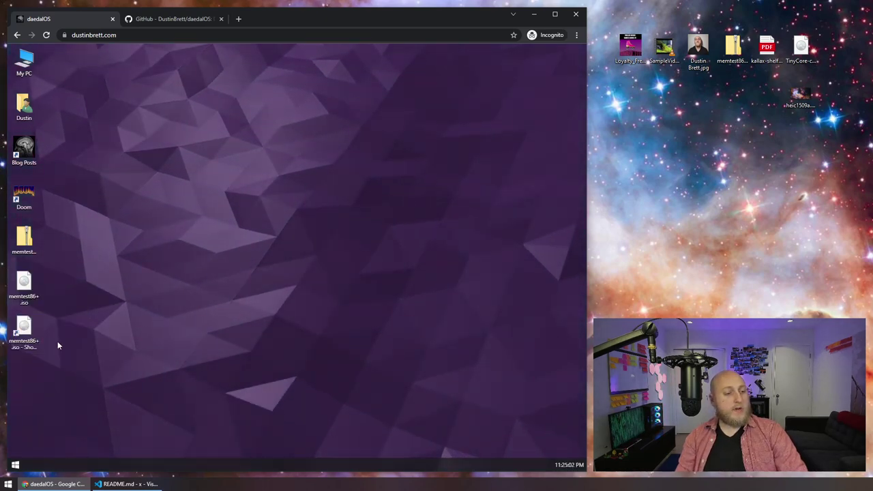
# Delete the ISO's desktop shortcut and move memtest86+.iso from the desktop into My PC
pyautogui.doubleClick(24, 61)
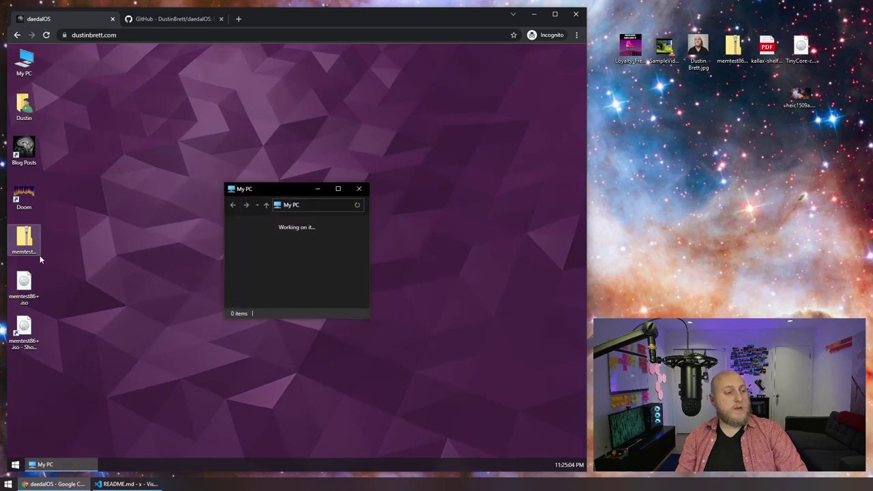
pyautogui.click(23, 331)
pyautogui.rightClick(24, 331)
pyautogui.click(54, 429)
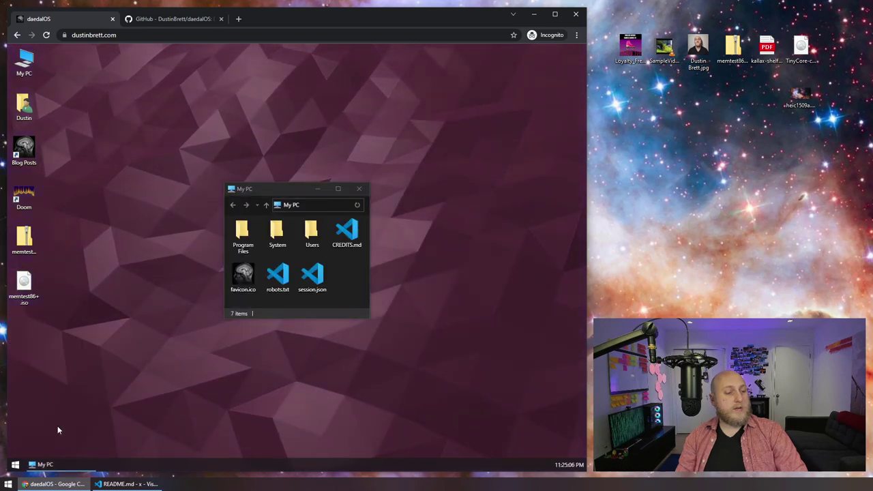
pyautogui.moveTo(23, 299); pyautogui.dragTo(348, 300)
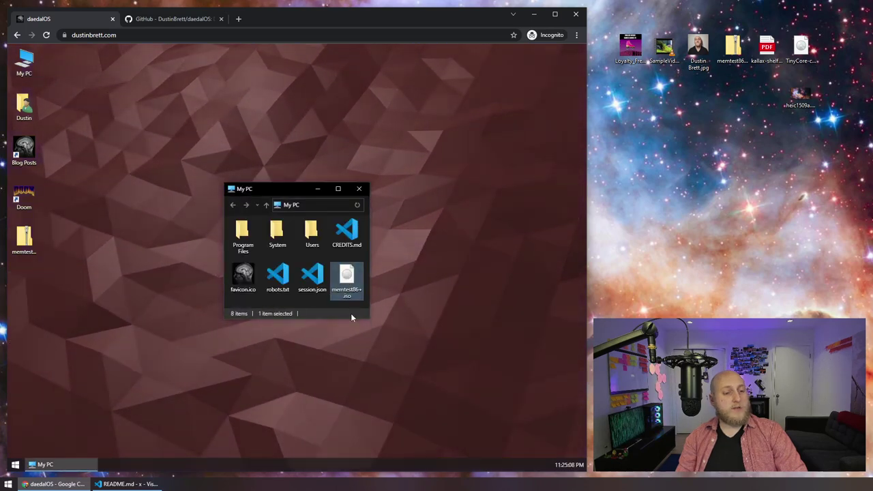
# Create a shortcut to memtest86+.iso inside My PC, move it onto the desktop, and close My PC
pyautogui.rightClick(351, 286)
pyautogui.click(382, 352)
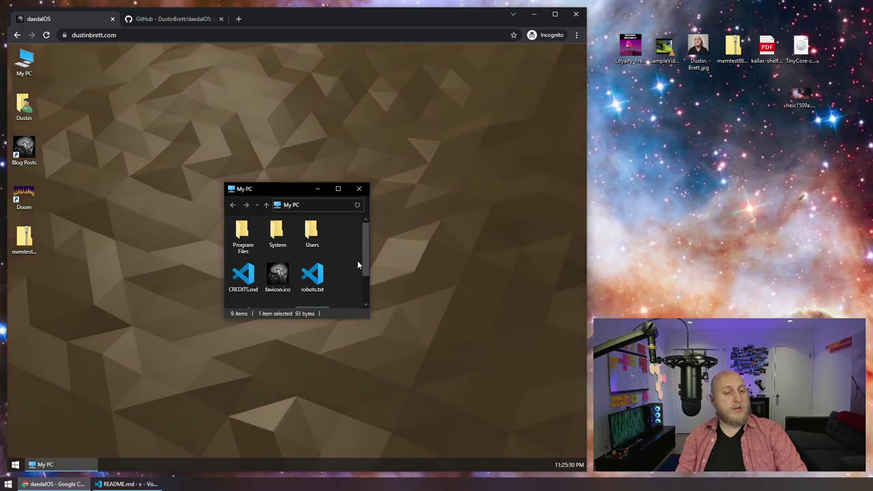
pyautogui.moveTo(365, 240); pyautogui.dragTo(353, 290)
pyautogui.moveTo(226, 299); pyautogui.dragTo(132, 311)
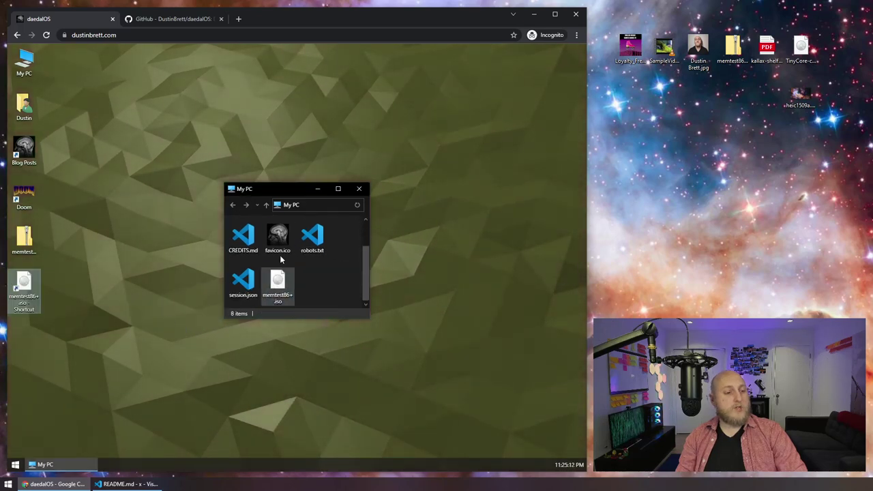
pyautogui.click(357, 190)
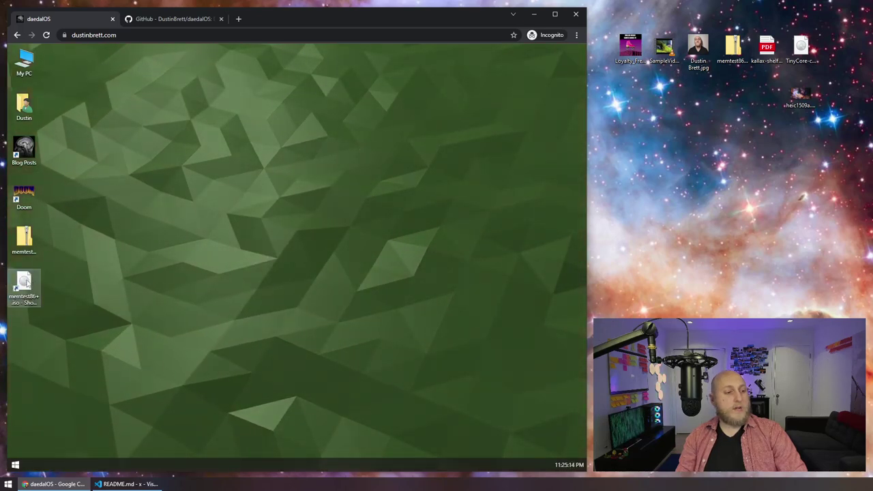
# Open the memtest86+.iso desktop shortcut to view the image's contents, and close its window
pyautogui.doubleClick(24, 283)
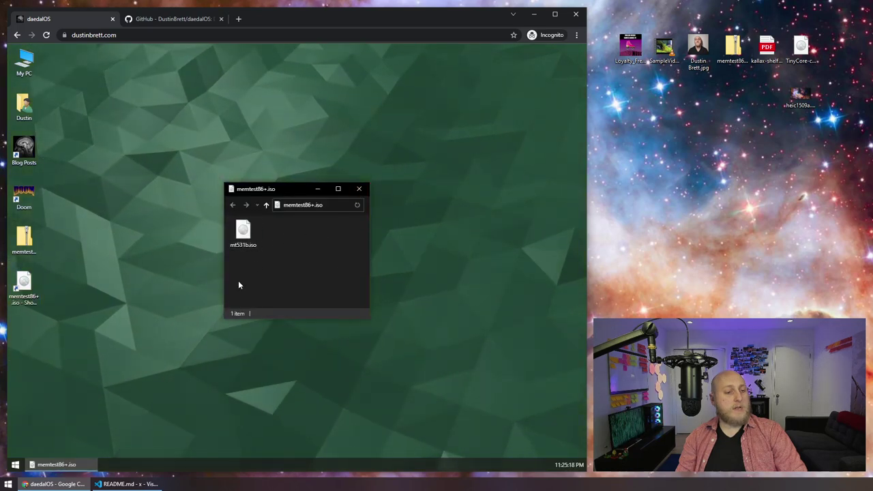
pyautogui.click(39, 300)
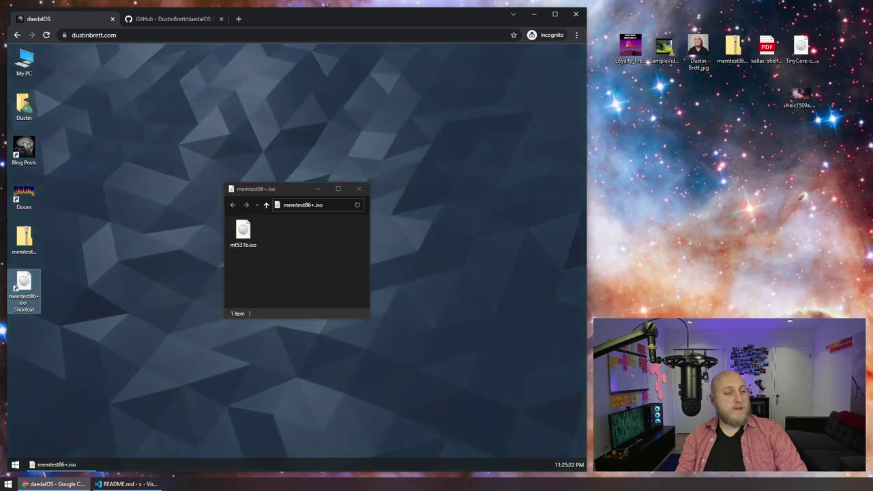
pyautogui.click(359, 188)
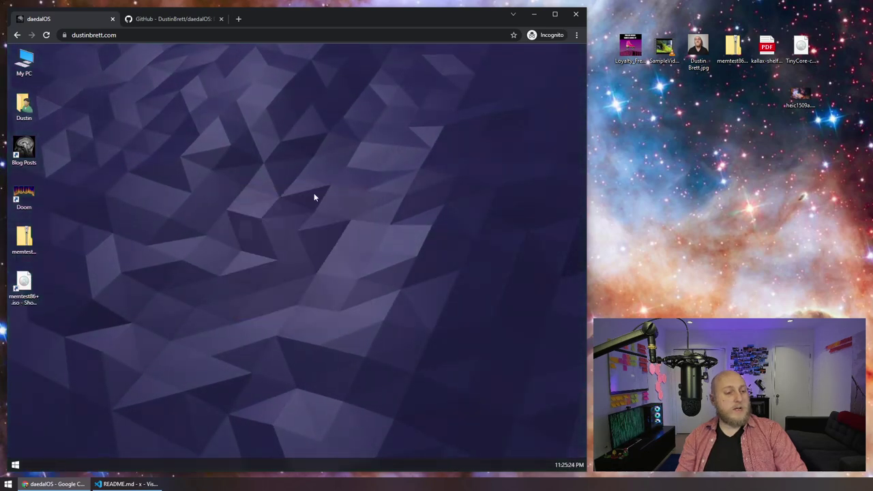
# Open the memtest86+.iso shortcut with Virtual x86, and close the emulator window
pyautogui.rightClick(24, 285)
pyautogui.moveTo(110, 311)
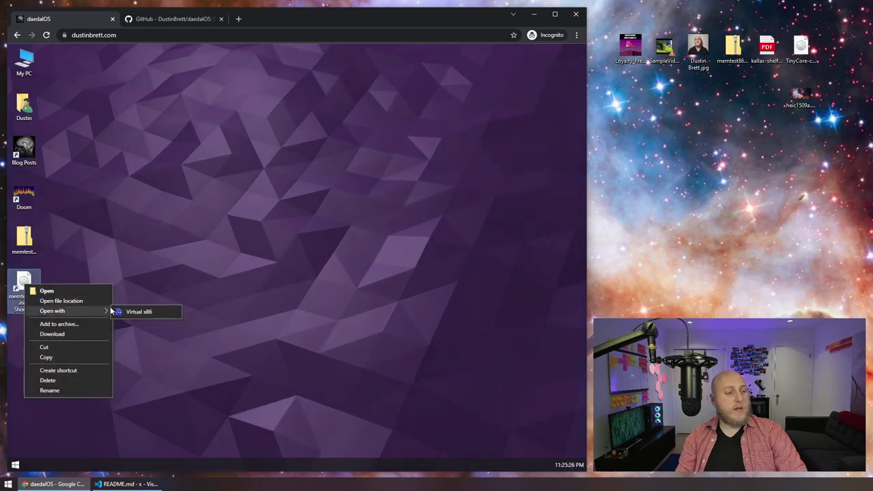
pyautogui.click(138, 311)
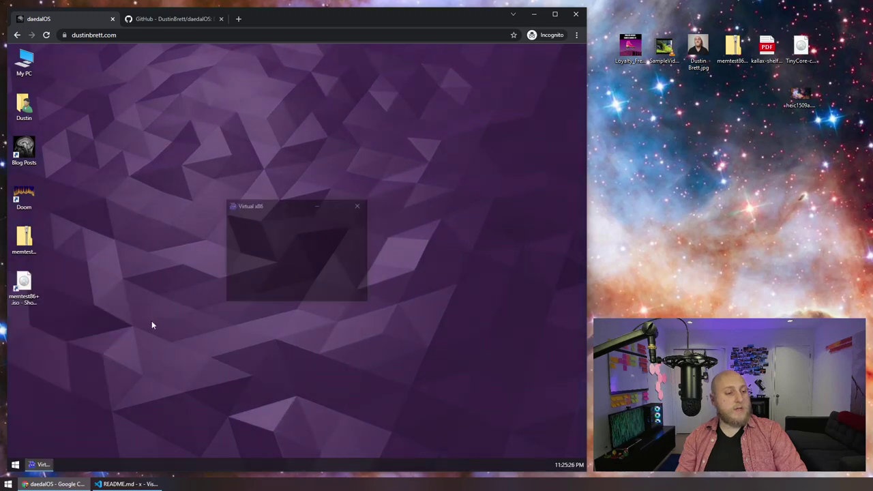
pyautogui.click(359, 205)
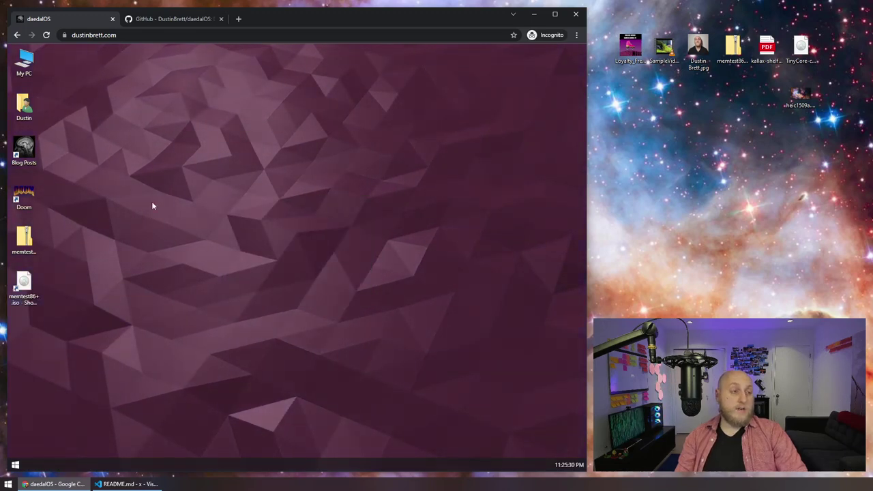
# Reset the daedalOS session to its default desktop and look at the file actions available for Blog Posts
pyautogui.click(19, 469)
pyautogui.click(318, 333)
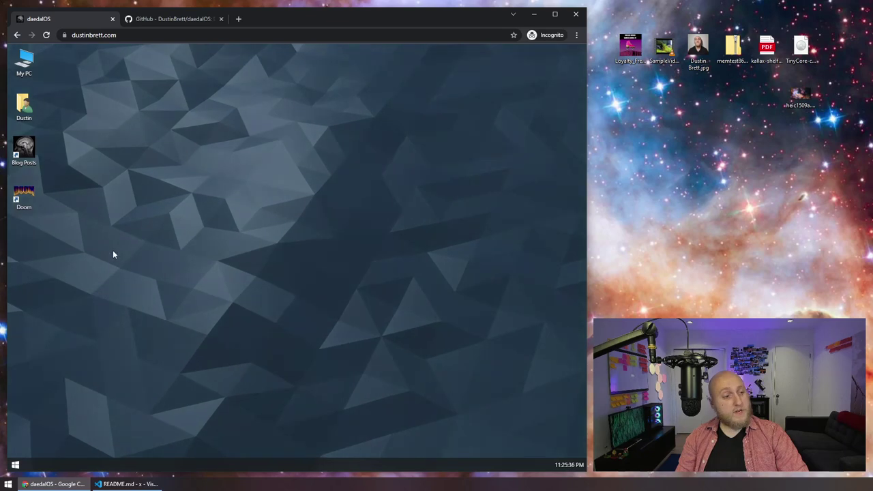
pyautogui.rightClick(25, 157)
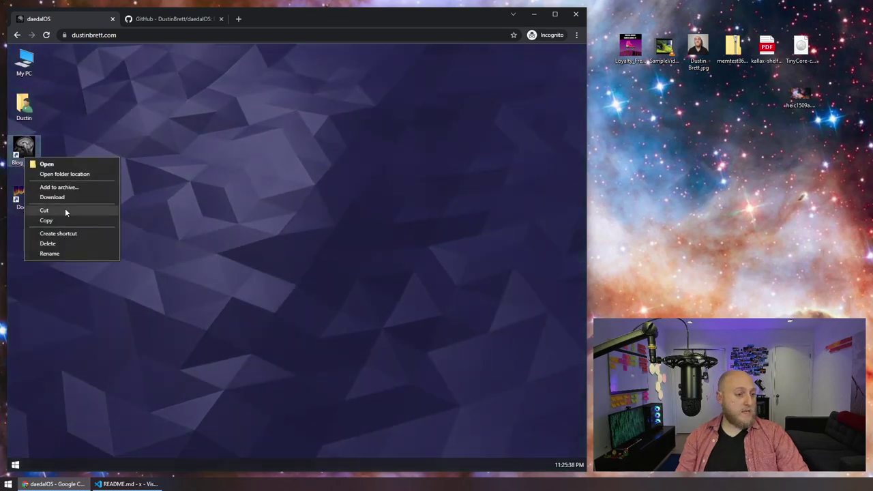
pyautogui.click(57, 128)
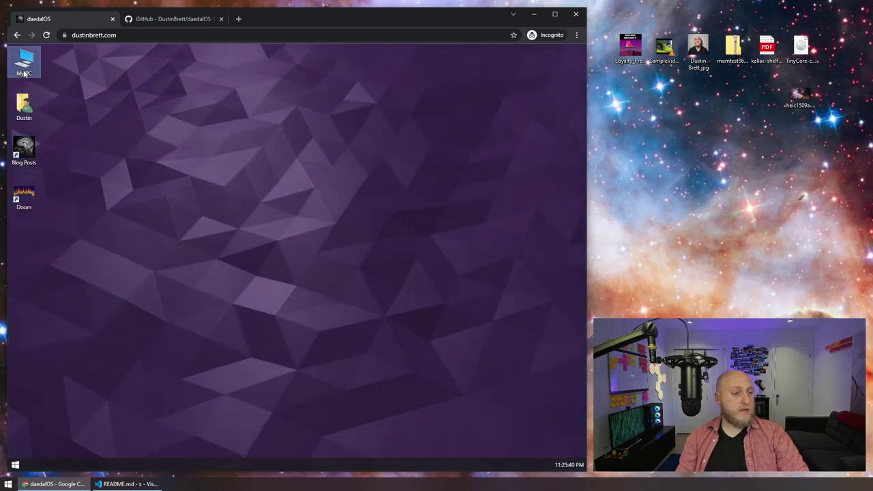
# Copy robots.txt and session.json from My PC onto the daedalOS desktop
pyautogui.doubleClick(24, 73)
pyautogui.click(311, 276)
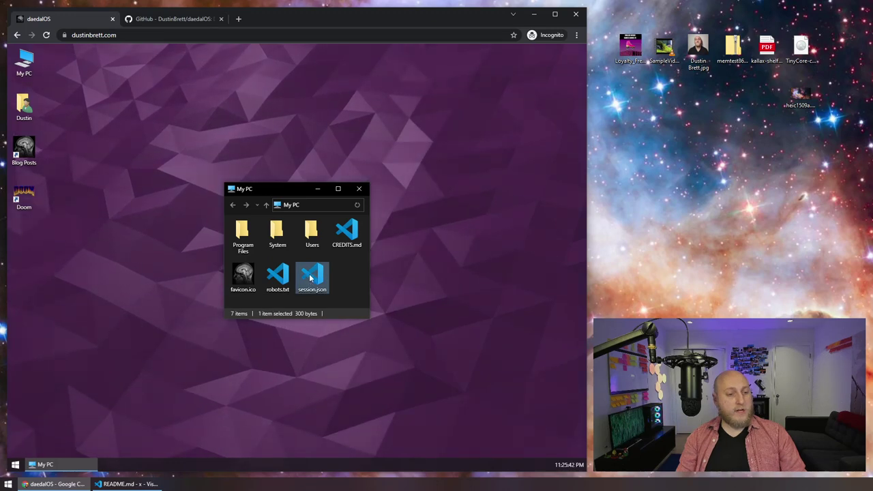
pyautogui.rightClick(311, 278)
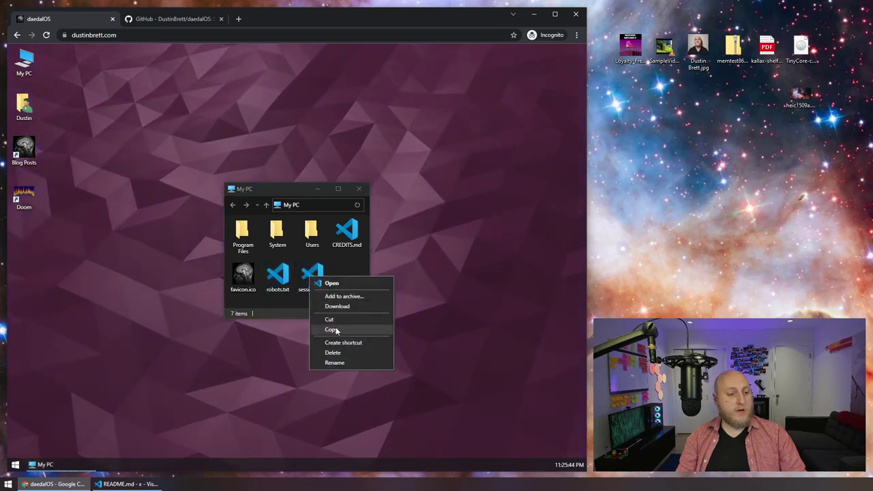
pyautogui.click(332, 330)
pyautogui.rightClick(74, 240)
pyautogui.click(89, 272)
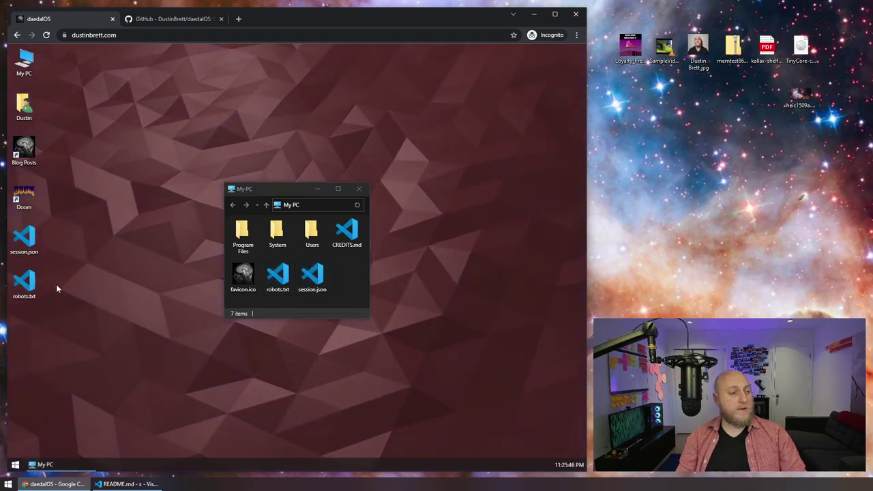
# Delete the session.json and robots.txt copies from the desktop
pyautogui.moveTo(71, 315); pyautogui.dragTo(7, 228)
pyautogui.rightClick(27, 235)
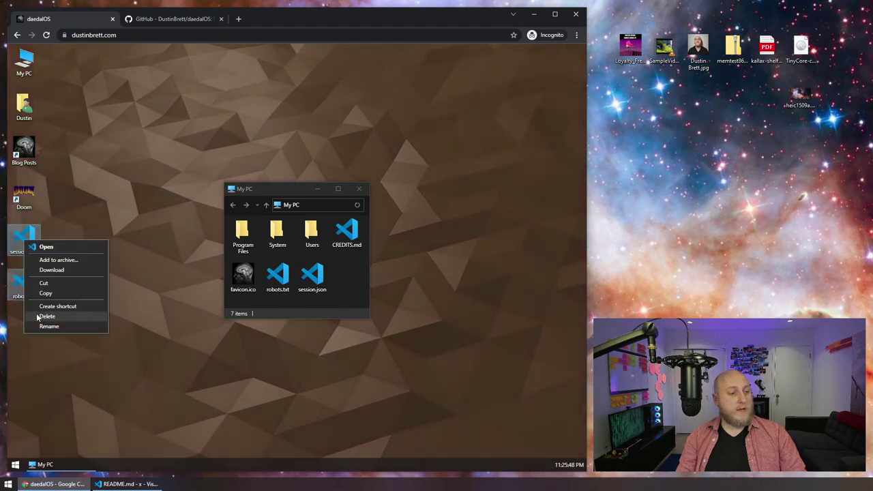
pyautogui.click(60, 316)
# Cut robots.txt and session.json from My PC and paste them onto the desktop
pyautogui.moveTo(337, 303); pyautogui.dragTo(263, 265)
pyautogui.rightClick(282, 278)
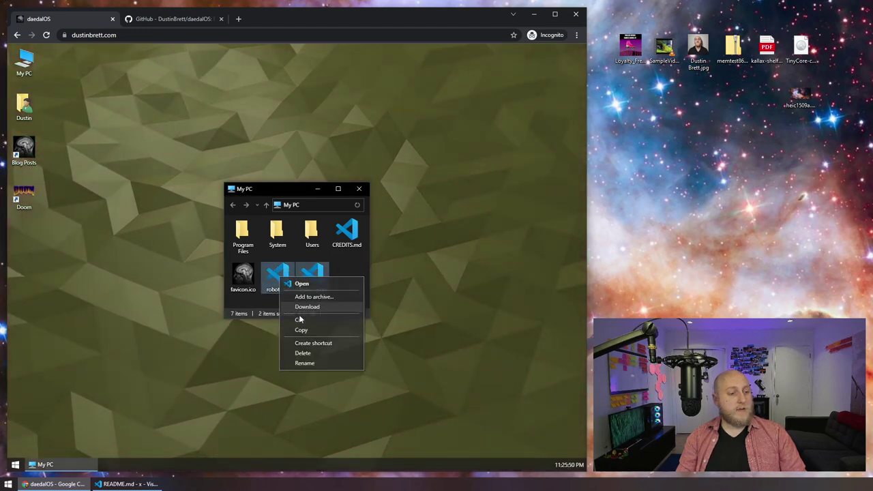
pyautogui.click(300, 325)
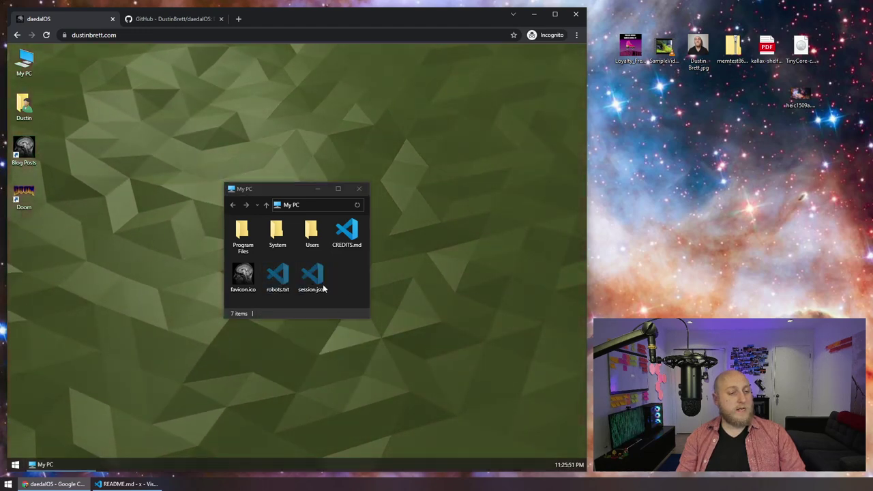
pyautogui.rightClick(64, 201)
pyautogui.click(85, 249)
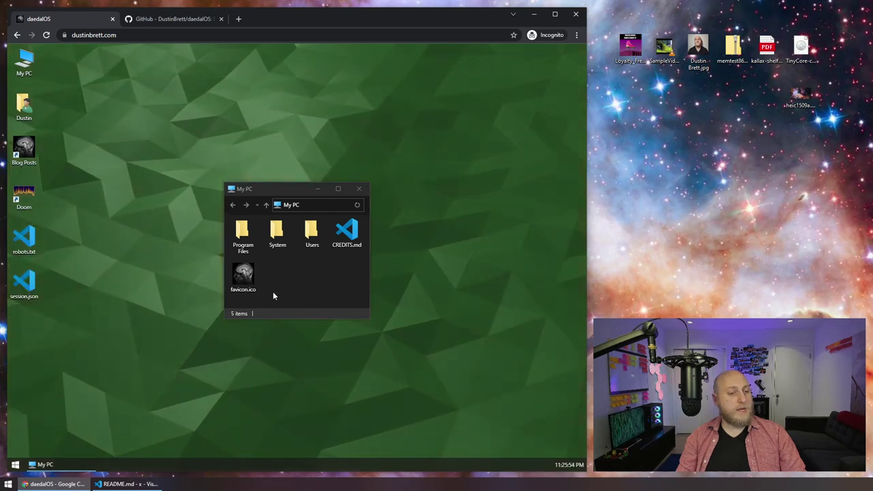
# Reset the daedalOS session to its default desktop and reopen My PC to check its files
pyautogui.rightClick(89, 267)
pyautogui.click(24, 461)
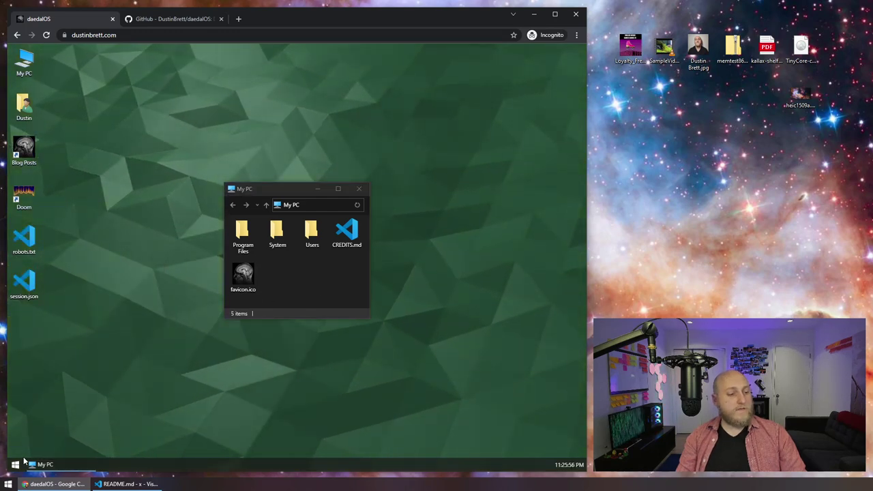
pyautogui.click(15, 465)
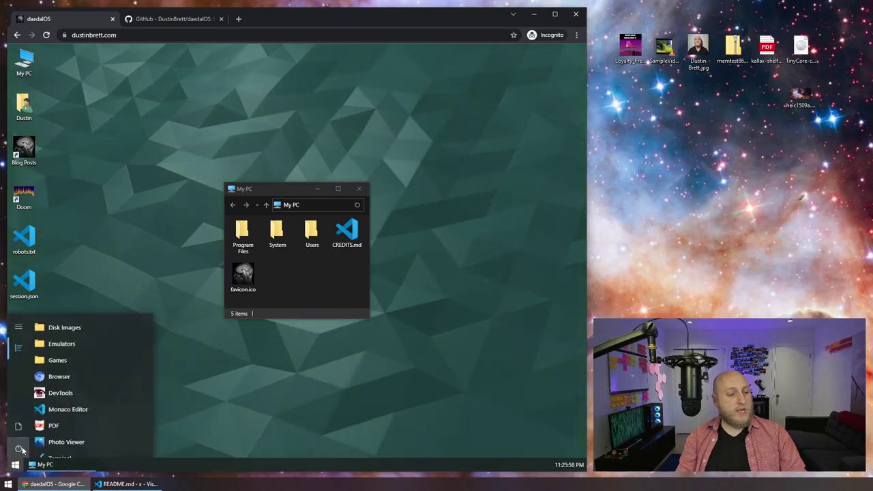
pyautogui.click(18, 444)
pyautogui.doubleClick(24, 63)
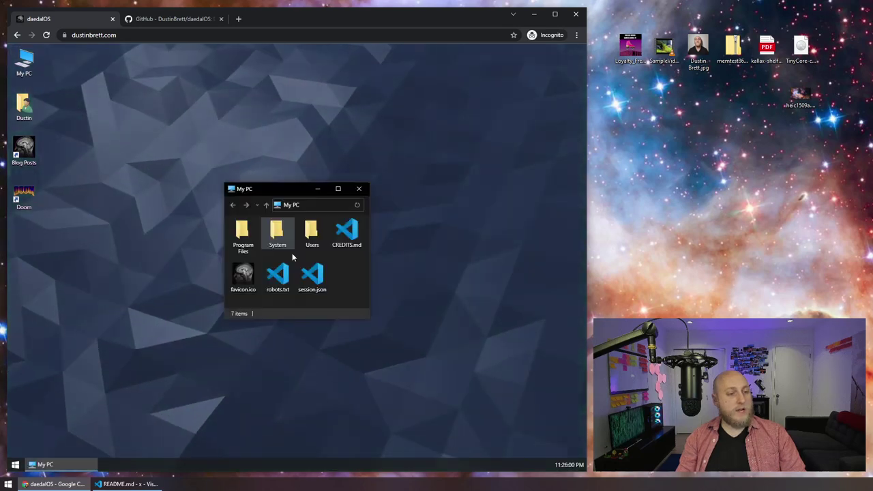
# Copy robots.txt and session.json from My PC onto the daedalOS desktop, and cut and paste the originals there too
pyautogui.moveTo(337, 304); pyautogui.dragTo(302, 267)
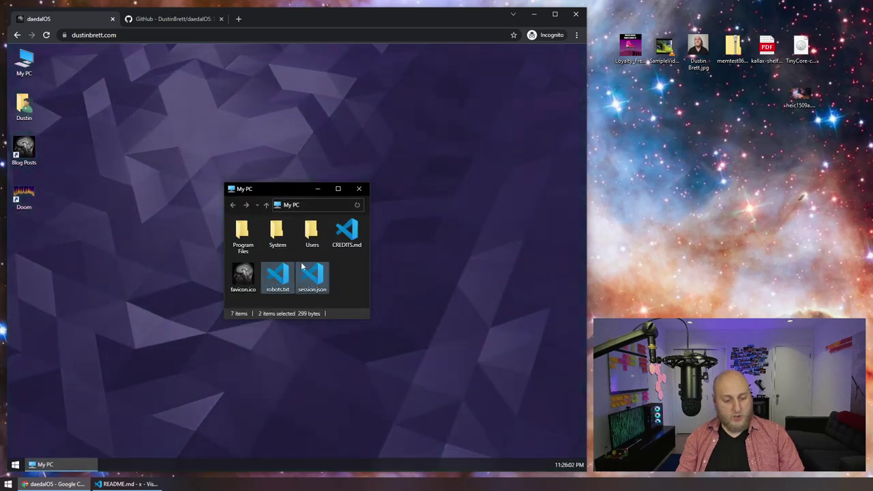
pyautogui.moveTo(89, 240); pyautogui.dragTo(78, 263)
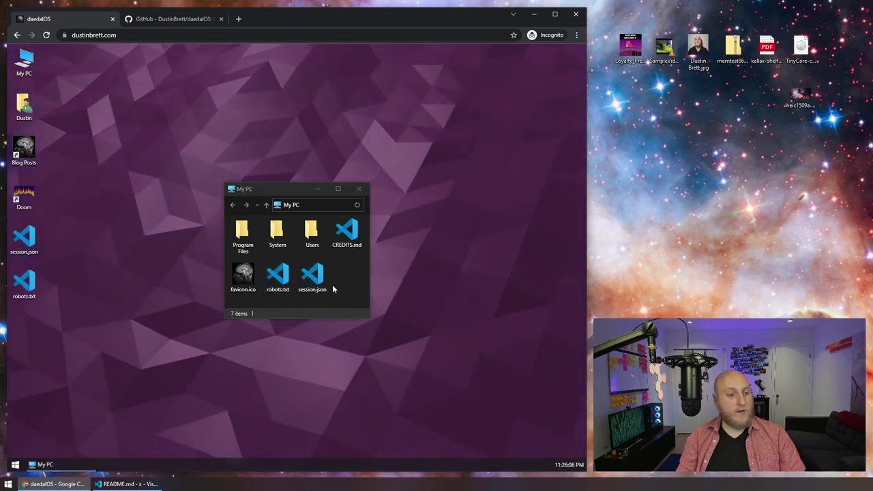
pyautogui.click(342, 310)
pyautogui.moveTo(343, 312); pyautogui.dragTo(264, 264)
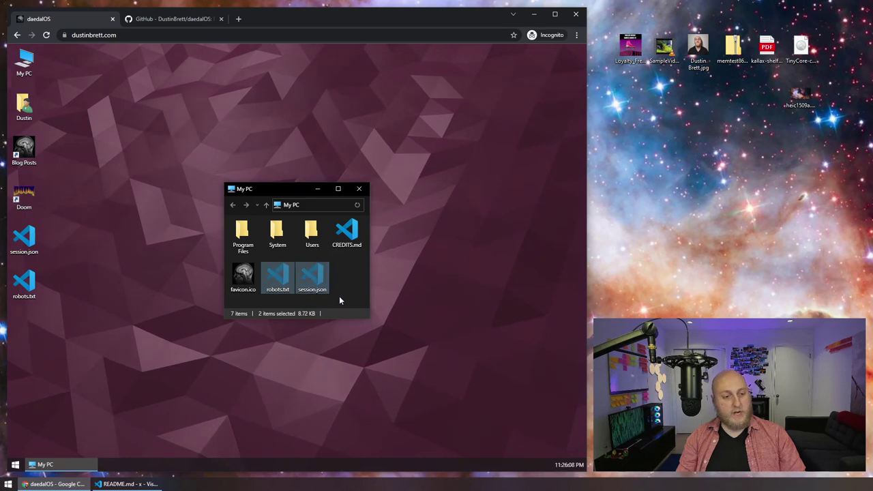
pyautogui.click(107, 258)
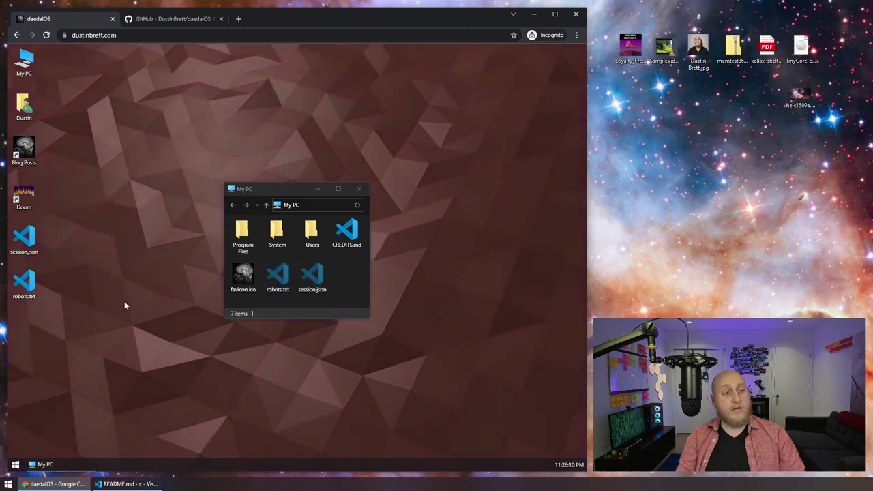
pyautogui.hotkey('ctrl', 'v')
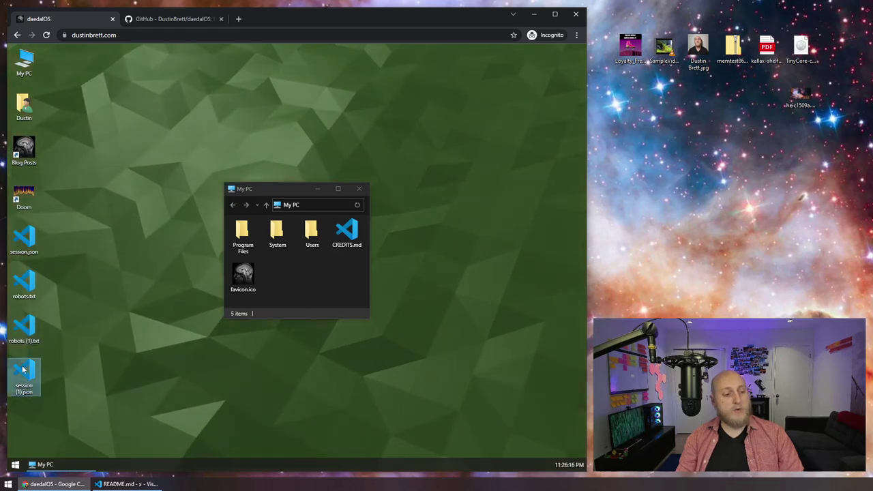
# Select the four robots and session files on the desktop and reset the daedalOS session to its defaults
pyautogui.moveTo(52, 395); pyautogui.dragTo(21, 235)
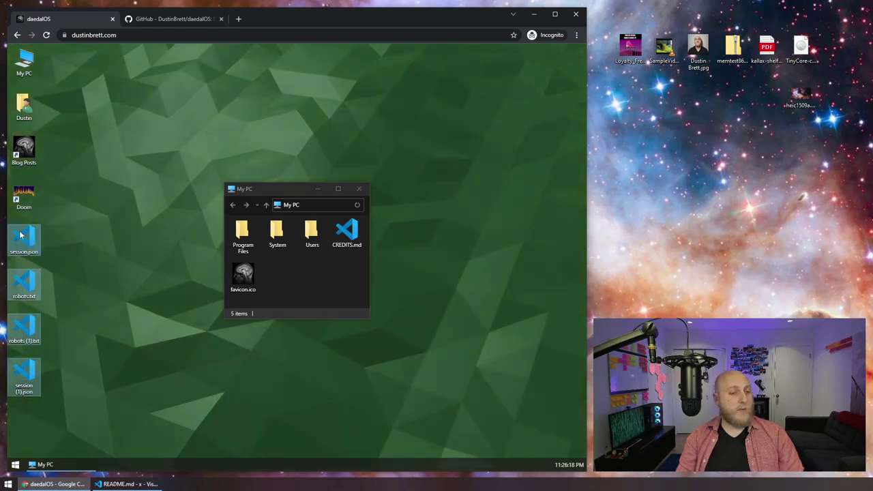
pyautogui.click(15, 464)
pyautogui.click(69, 346)
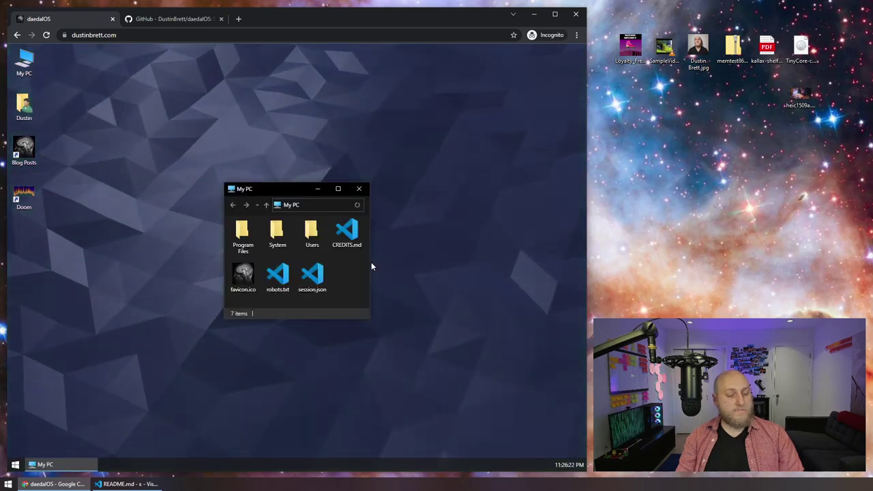
# Open CREDITS.md from My PC, maximize the editor to read through the listed frameworks, tools and libraries, and close it
pyautogui.doubleClick(351, 247)
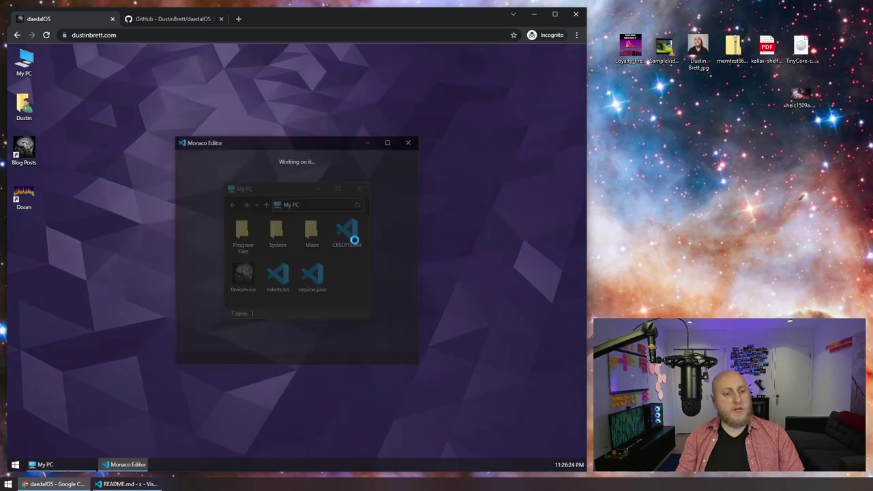
pyautogui.moveTo(416, 364); pyautogui.dragTo(521, 426)
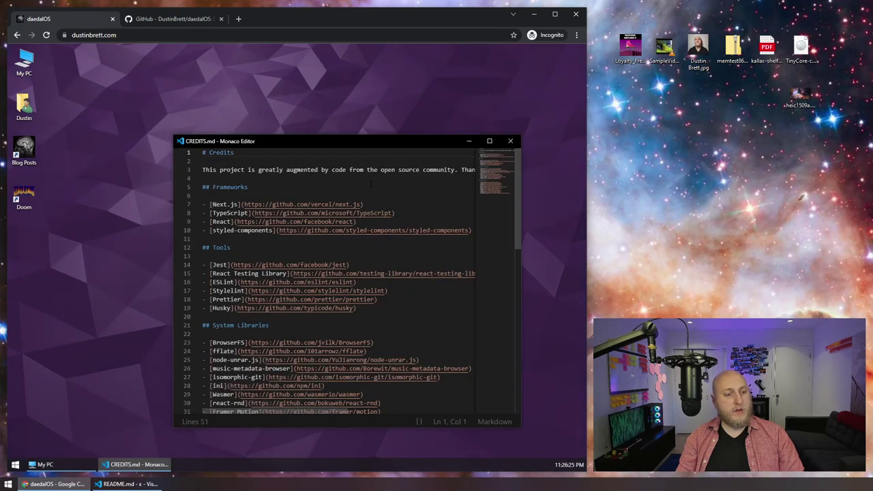
pyautogui.doubleClick(346, 141)
pyautogui.scroll(-8, 244, 315)
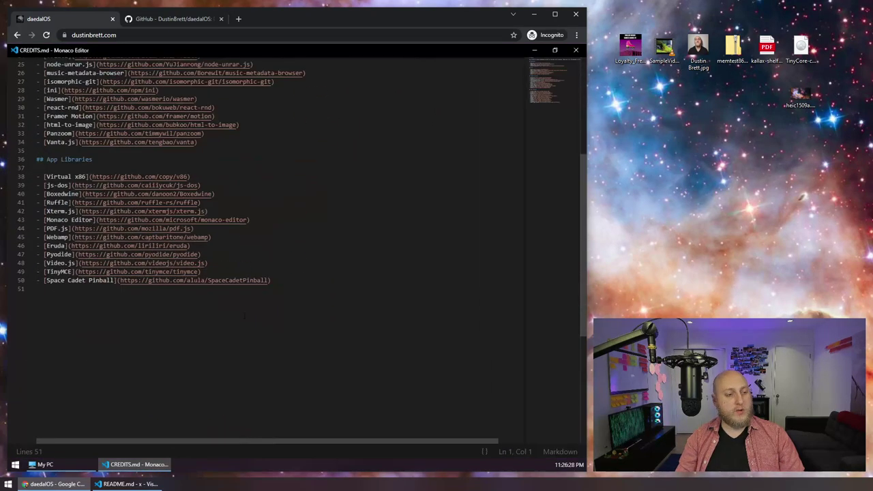
pyautogui.scroll(8, 244, 315)
pyautogui.click(576, 50)
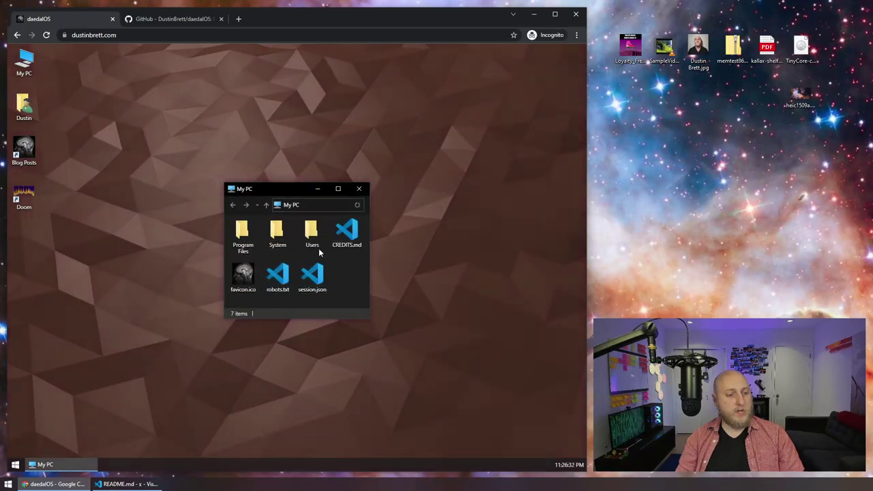
# Close My PC and look through the Disk Images and Emulators folders among the daedalOS programs
pyautogui.click(359, 189)
pyautogui.click(22, 465)
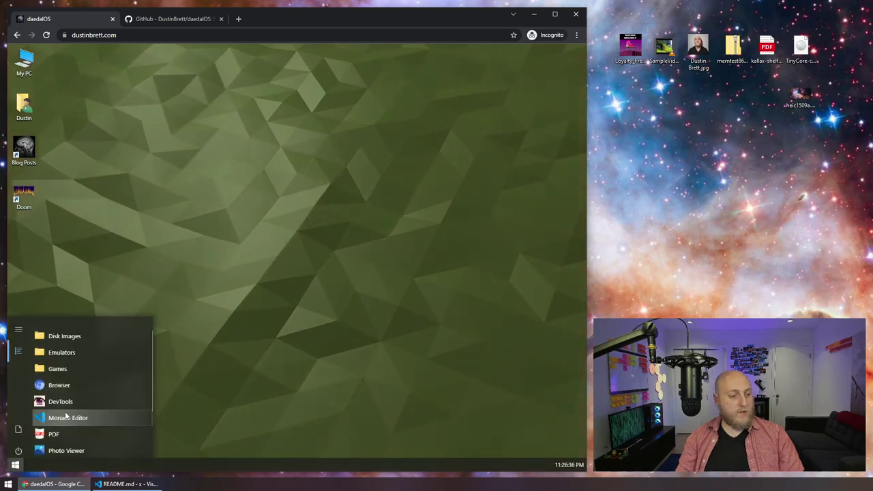
pyautogui.click(73, 325)
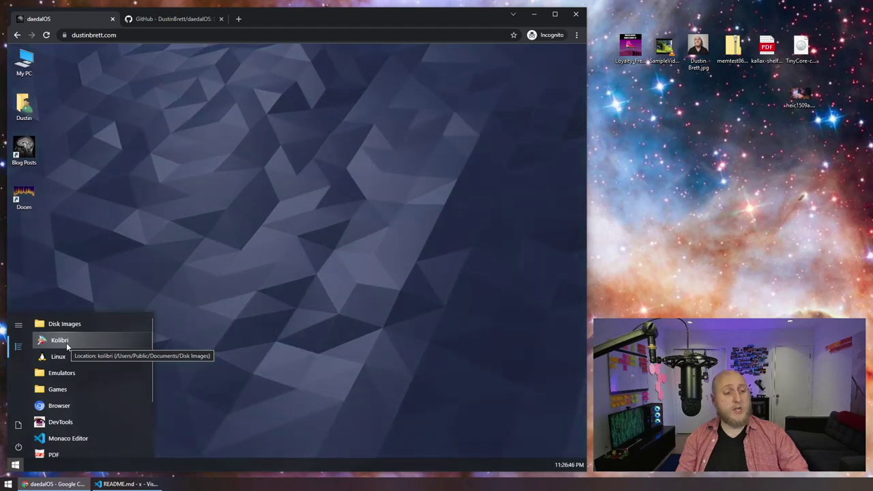
pyautogui.click(82, 339)
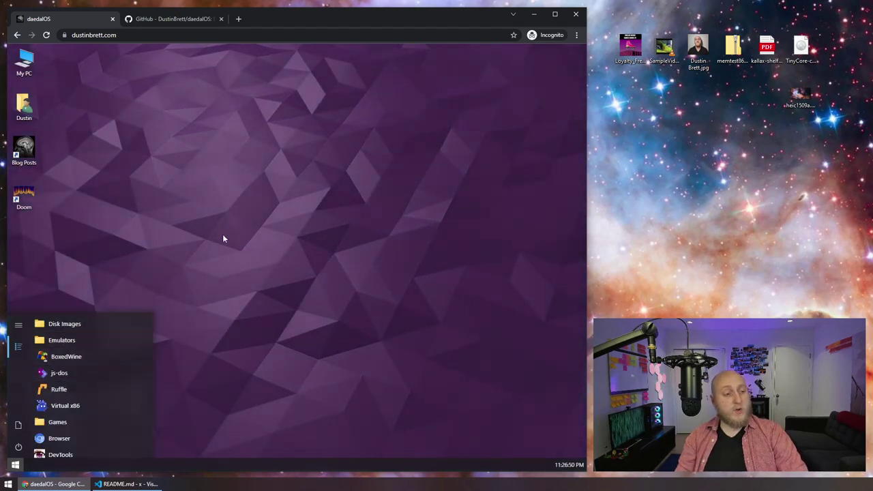
pyautogui.click(407, 251)
pyautogui.click(707, 156)
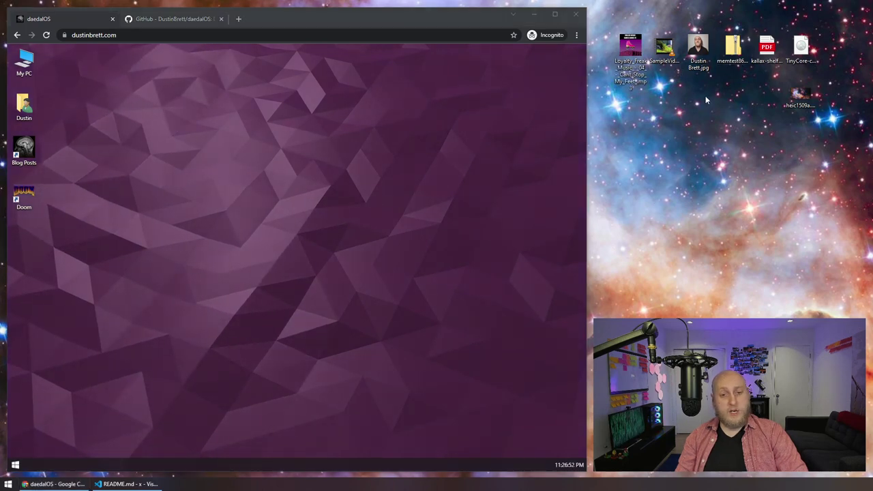
pyautogui.click(185, 127)
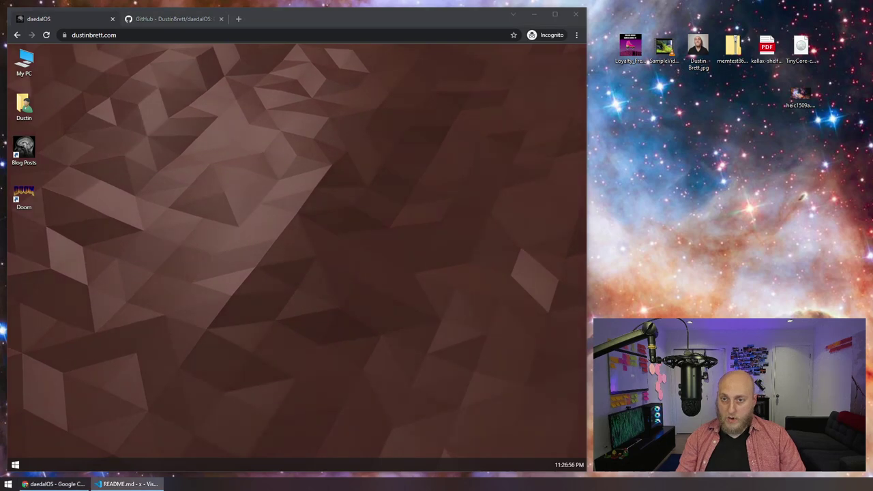
# Search the web for notepad++ in a new browser tab and open the Notepad++ downloads page
pyautogui.click(172, 19)
pyautogui.click(173, 35)
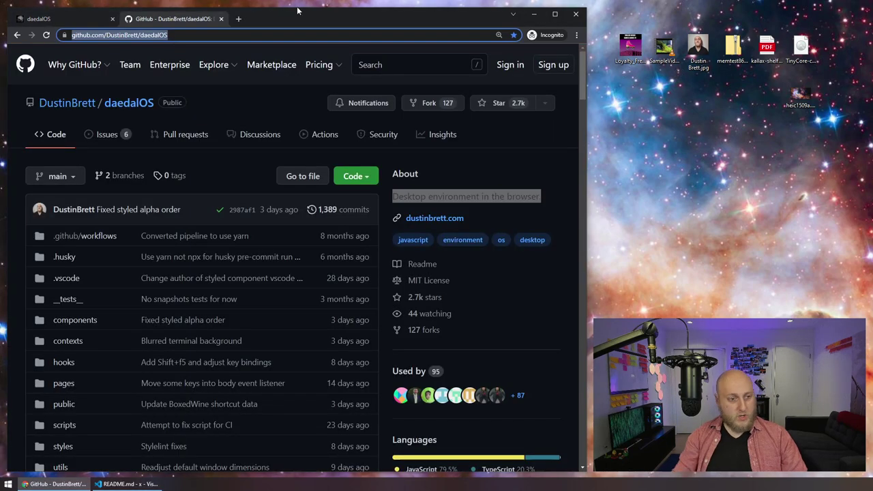
pyautogui.click(235, 21)
pyautogui.write('notepad++')
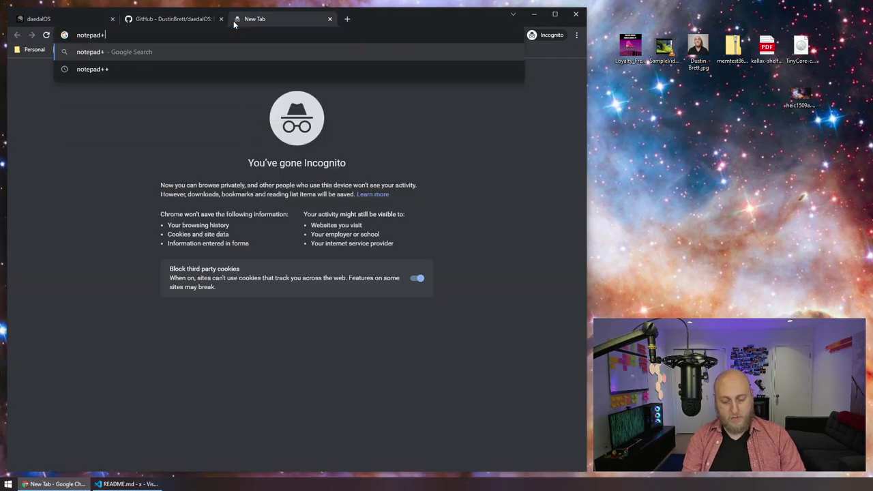
pyautogui.press('Return')
pyautogui.click(125, 145)
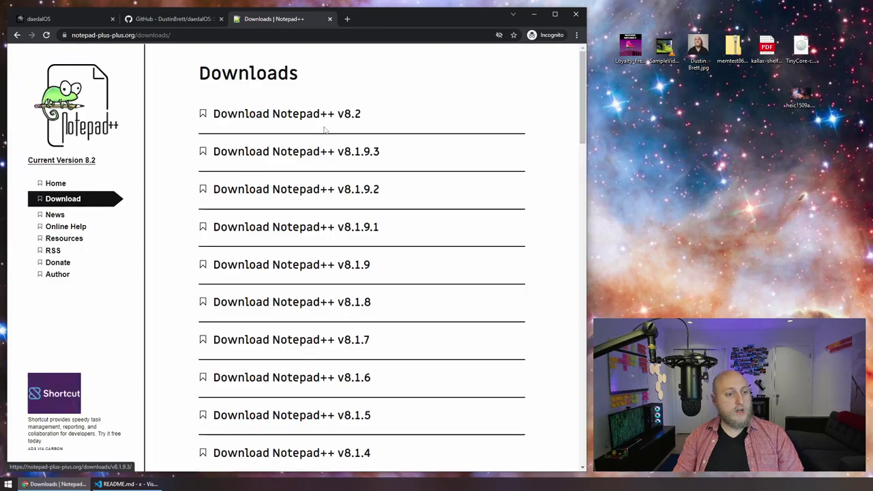
# Download the 32-bit x86 Portable (zip) package of Notepad++ v8.2
pyautogui.click(330, 116)
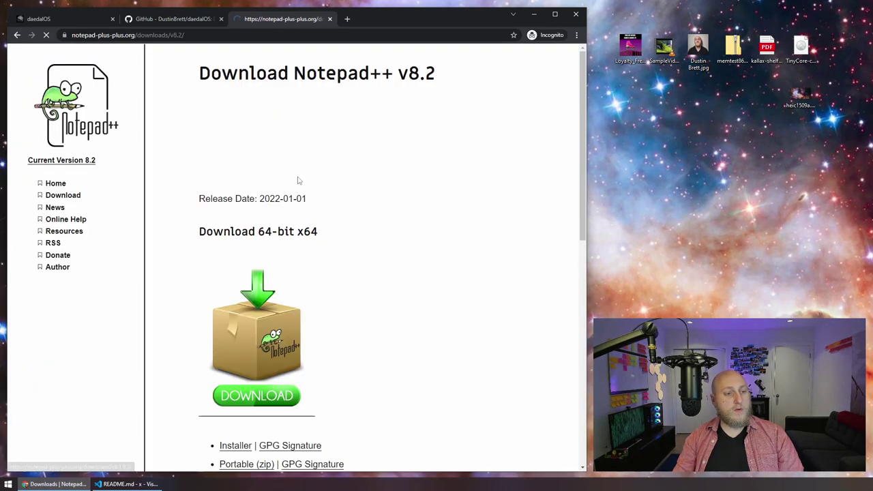
pyautogui.scroll(-2, 327, 273)
pyautogui.scroll(-3, 347, 358)
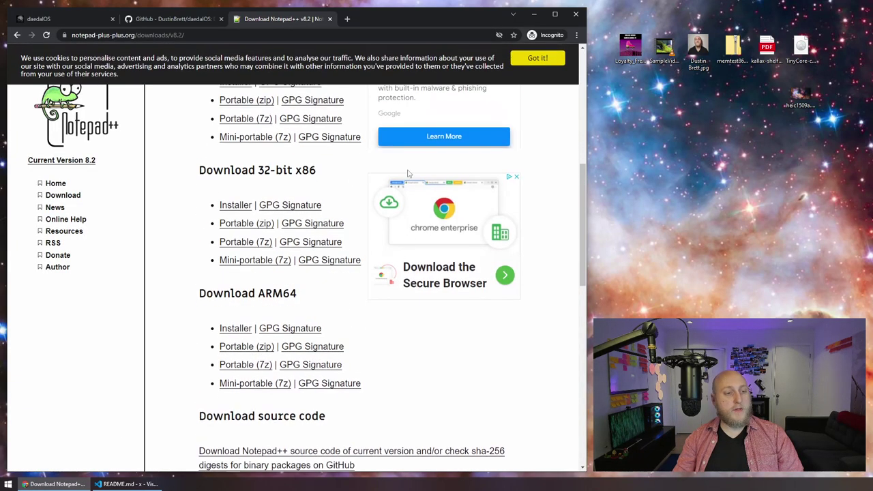
pyautogui.click(247, 225)
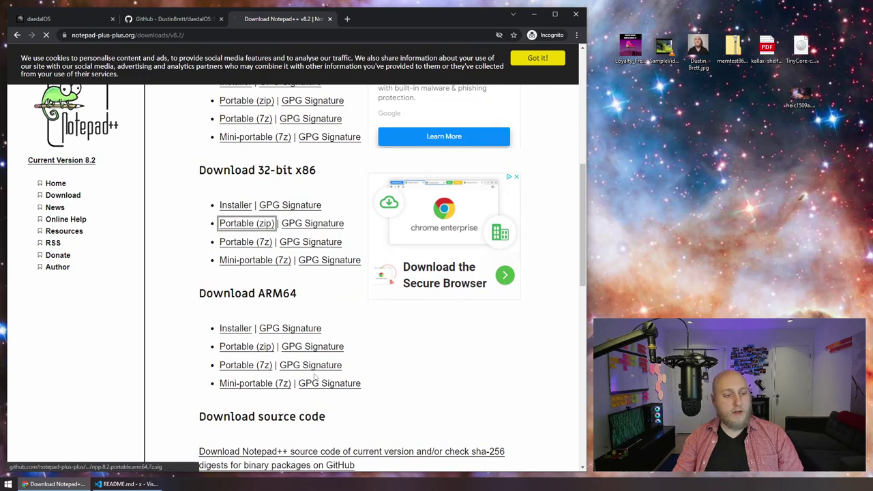
# Put the downloaded npp.8.2.portable.zip on the host desktop and transfer it onto the daedalOS desktop
pyautogui.hotkey('ctrl', '1')
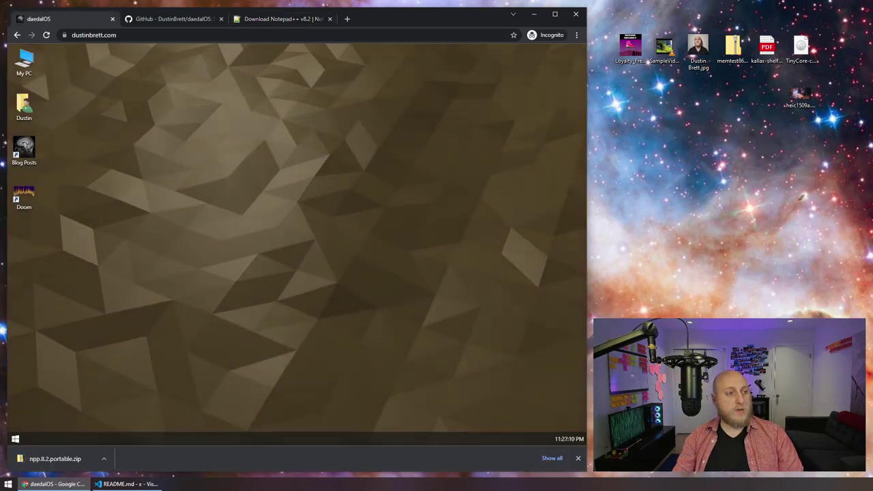
pyautogui.moveTo(54, 458); pyautogui.dragTo(631, 92)
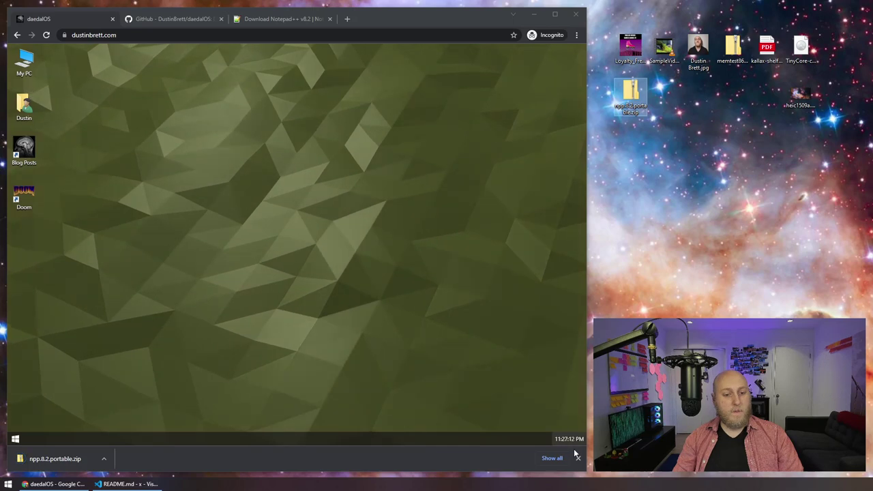
pyautogui.click(577, 457)
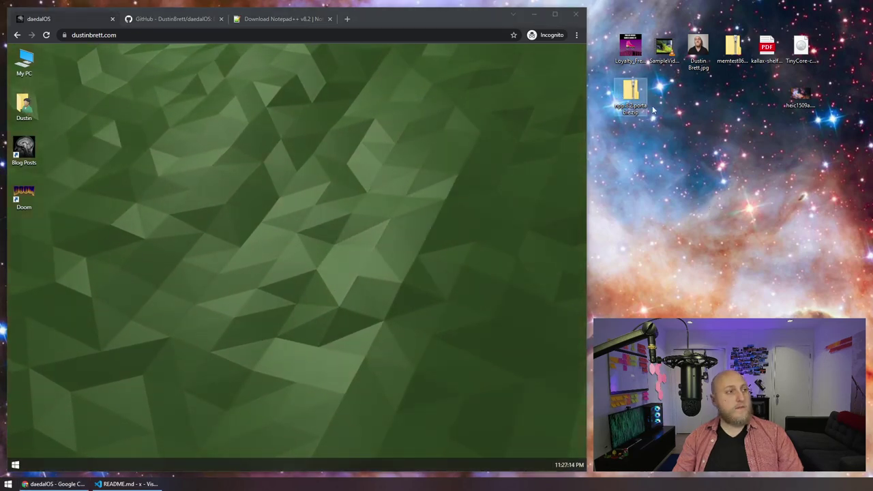
pyautogui.moveTo(631, 95); pyautogui.dragTo(100, 288)
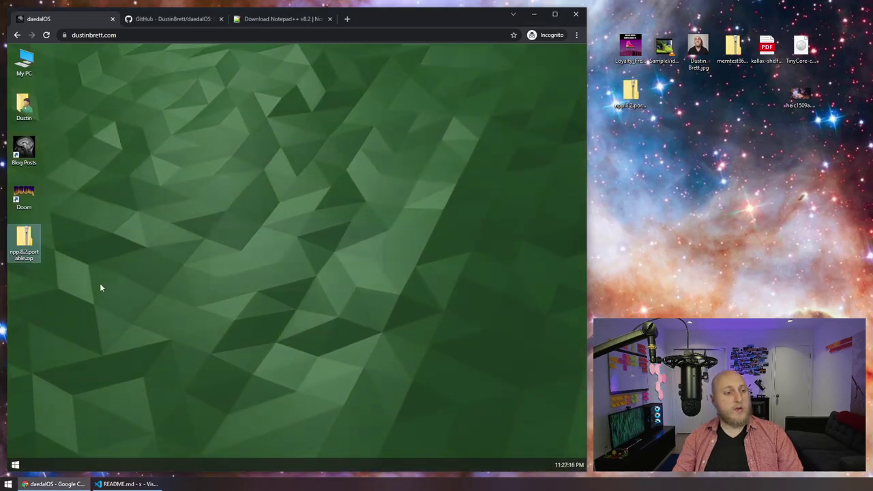
# Open npp.8.2.portable.zip on the daedalOS desktop with BoxedWine
pyautogui.rightClick(27, 240)
pyautogui.moveTo(66, 255)
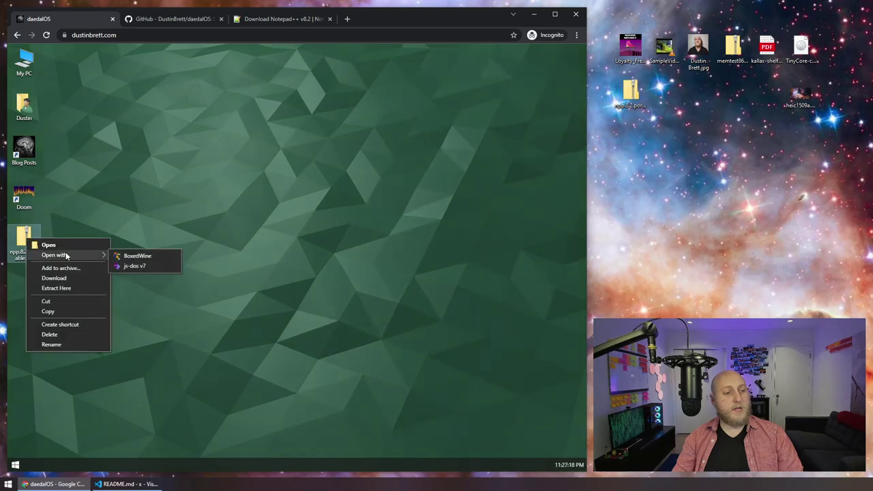
pyautogui.click(139, 256)
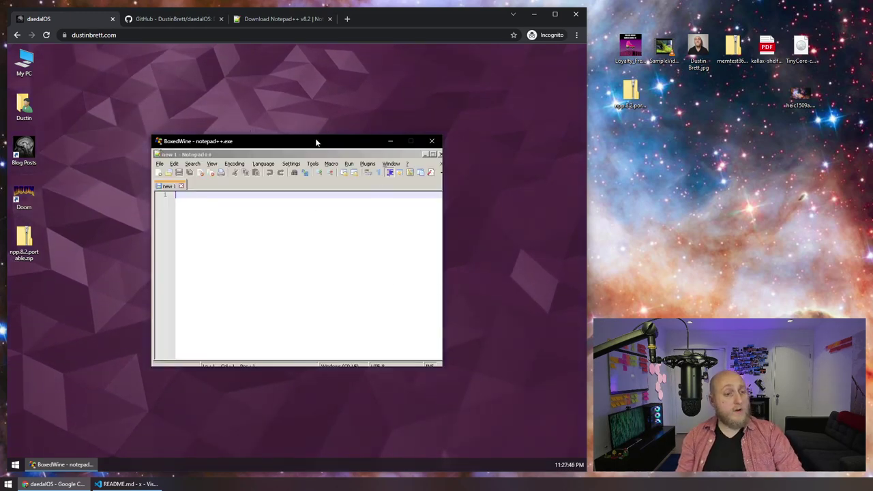
# Try out Notepad++ by moving its window and hiding its title and tool bars, and close BoxedWine
pyautogui.moveTo(310, 156); pyautogui.dragTo(234, 191)
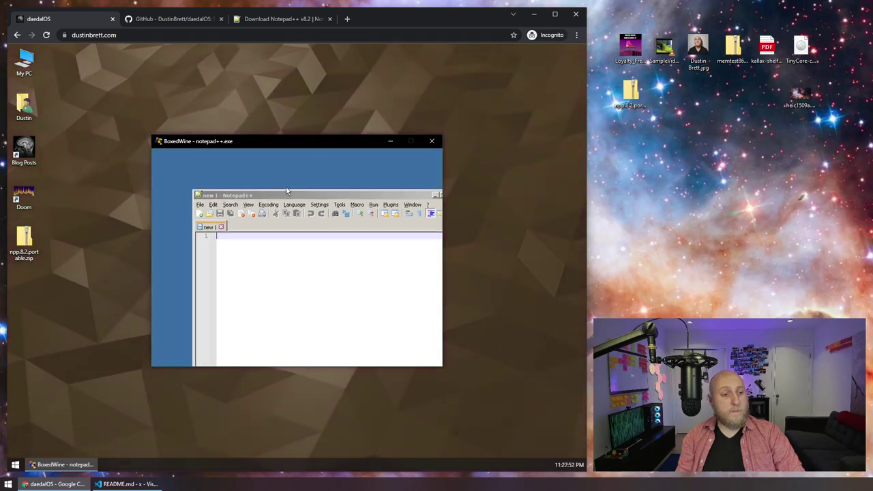
pyautogui.click(214, 172)
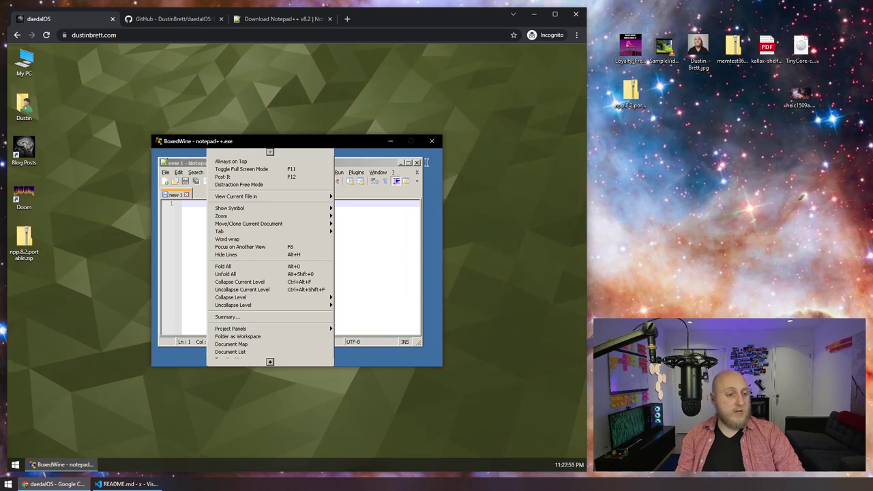
pyautogui.click(241, 169)
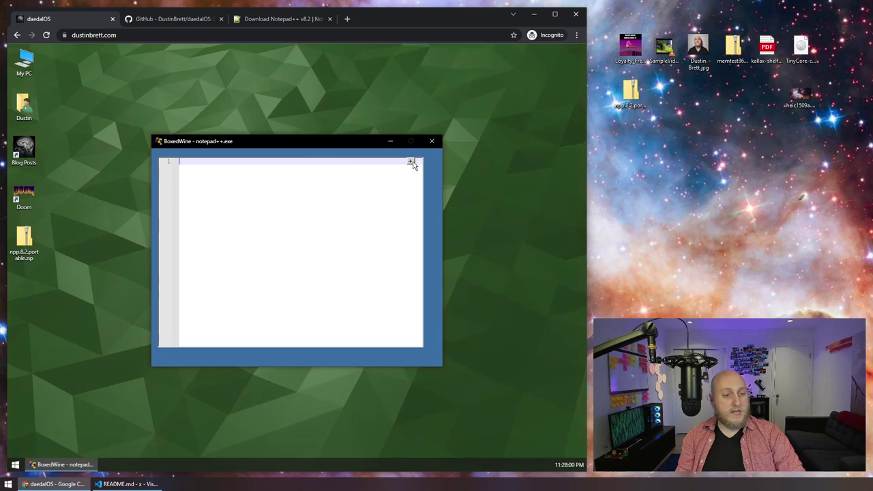
pyautogui.click(430, 143)
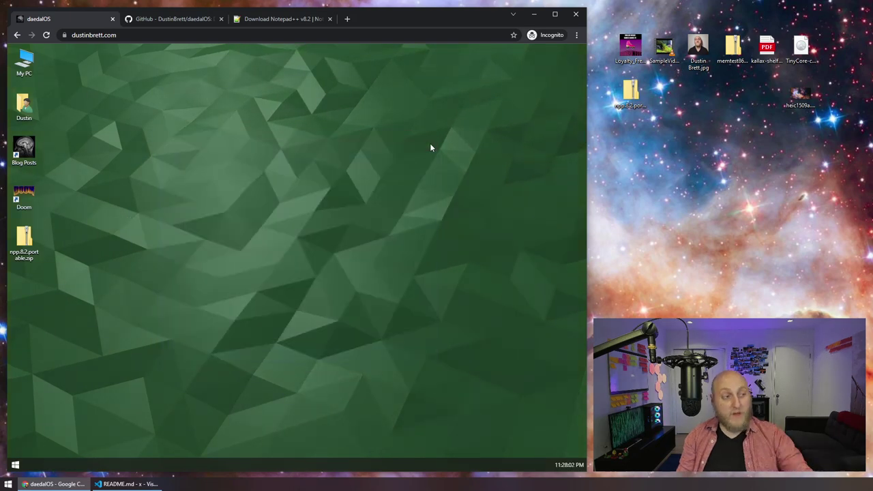
# Reload daedalOS and extract npp.8.2.portable.zip on its desktop
pyautogui.click(46, 35)
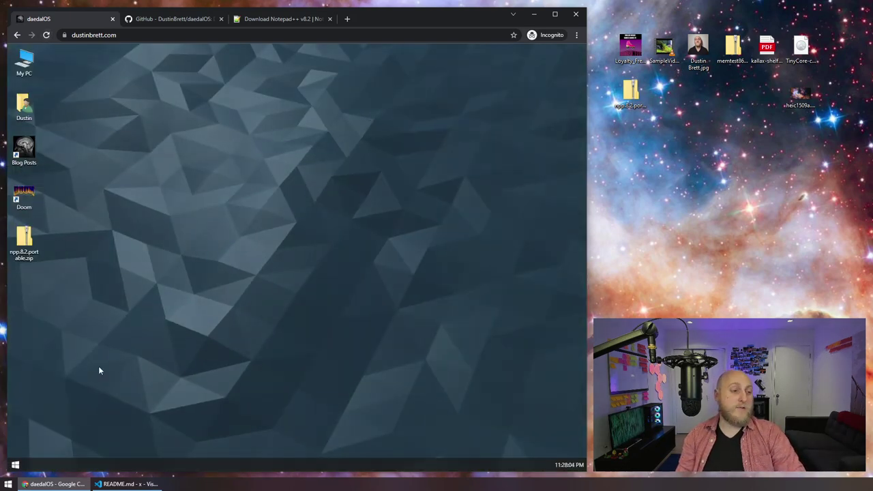
pyautogui.rightClick(24, 238)
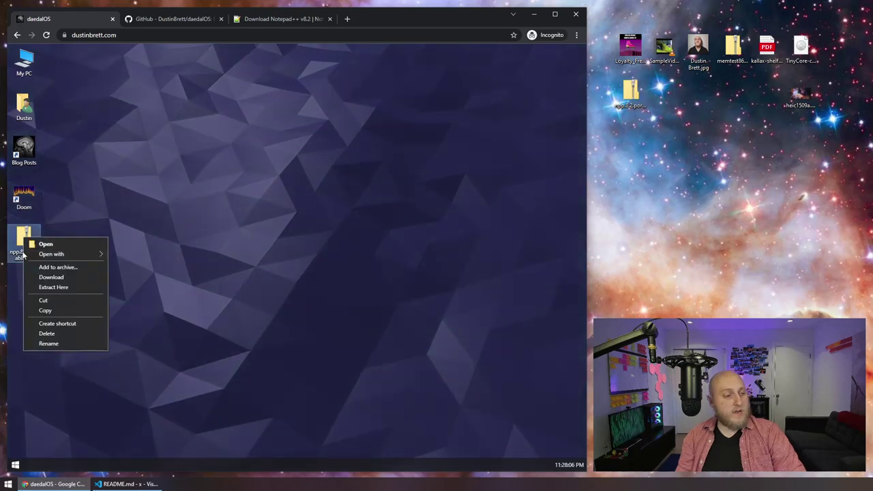
pyautogui.click(59, 287)
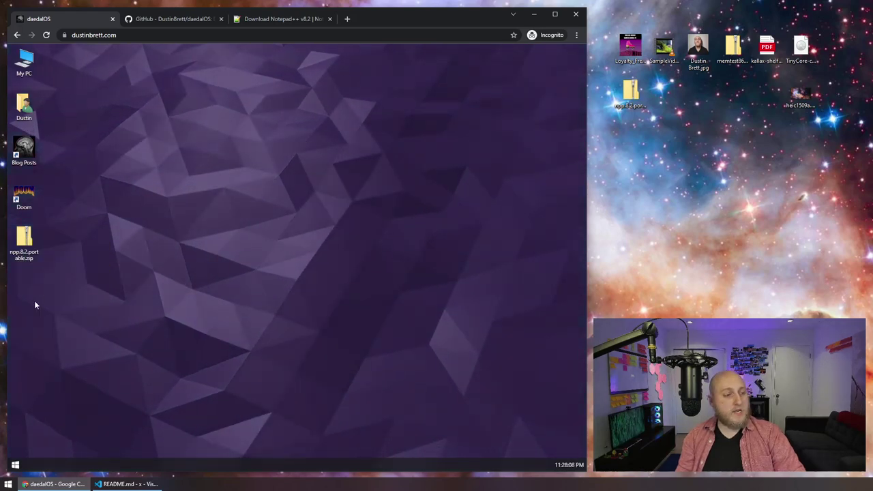
# Open the extracted npp.8.2.portable folder, then enlarge and reposition its window to show all files, including notepad++.exe
pyautogui.doubleClick(27, 279)
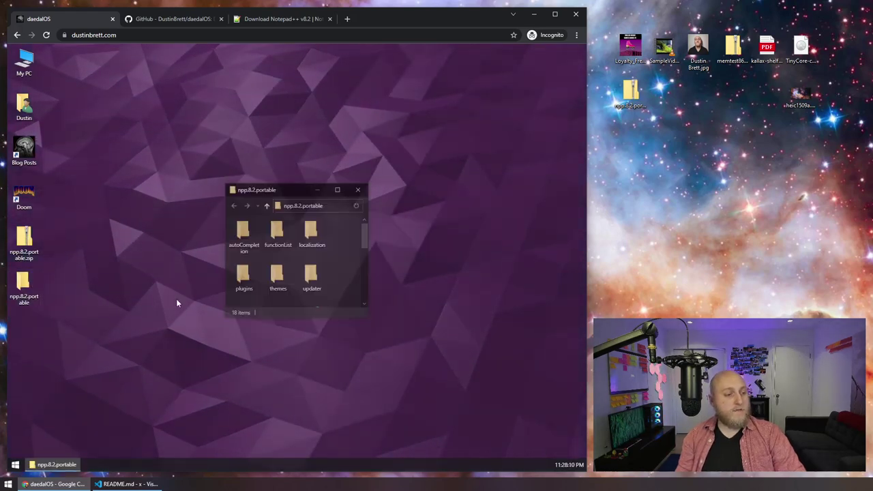
pyautogui.moveTo(366, 315); pyautogui.dragTo(481, 390)
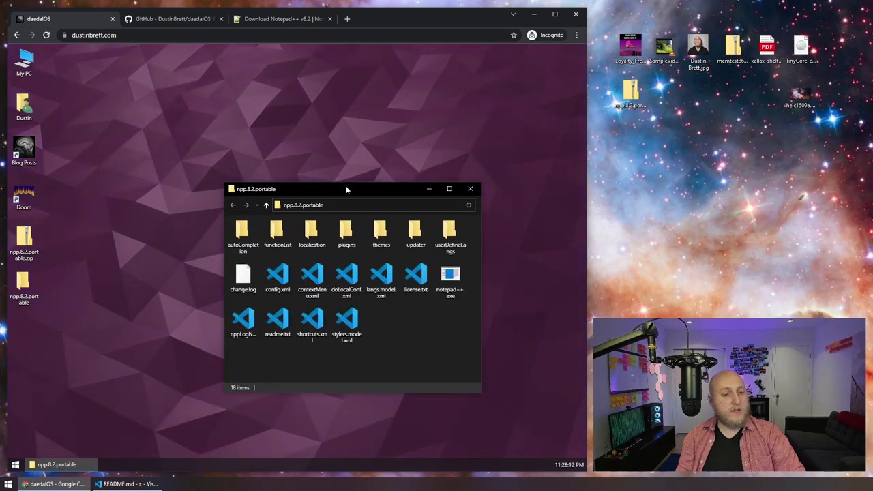
pyautogui.moveTo(345, 187); pyautogui.dragTo(295, 102)
pyautogui.click(409, 194)
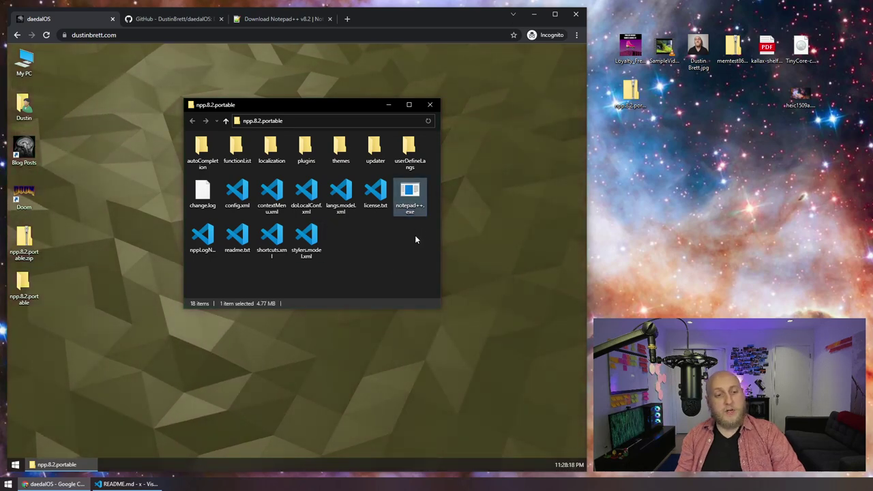
pyautogui.moveTo(384, 265); pyautogui.dragTo(257, 137)
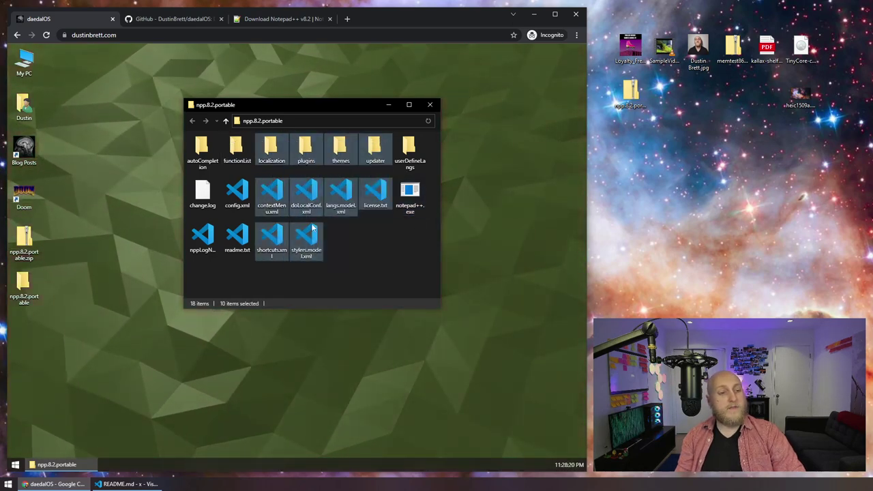
pyautogui.click(300, 172)
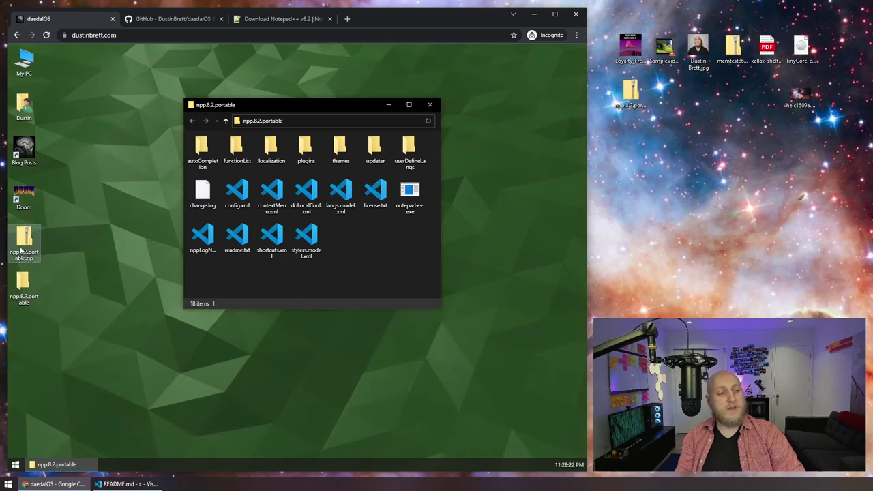
# Look through the Emulators group among the daedalOS programs, including BoxedWine and js-dos
pyautogui.click(15, 467)
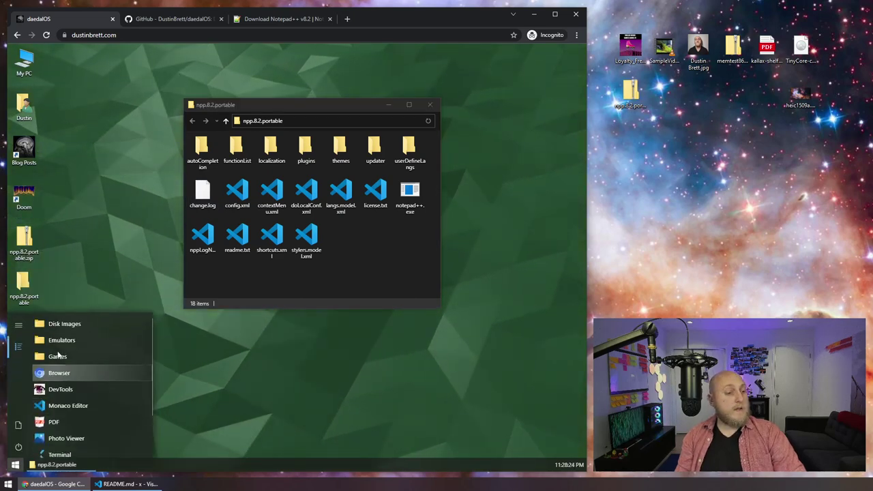
pyautogui.click(85, 339)
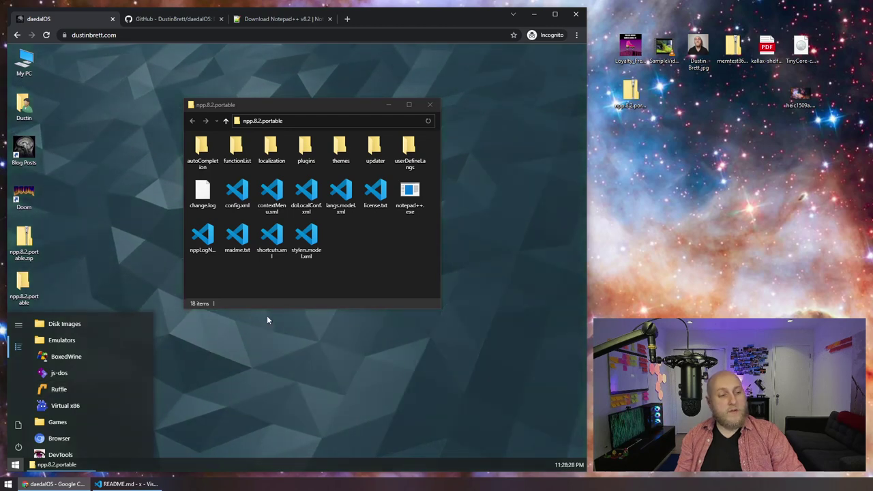
pyautogui.click(87, 197)
# Open the personal user folder on the daedalOS desktop
pyautogui.doubleClick(24, 106)
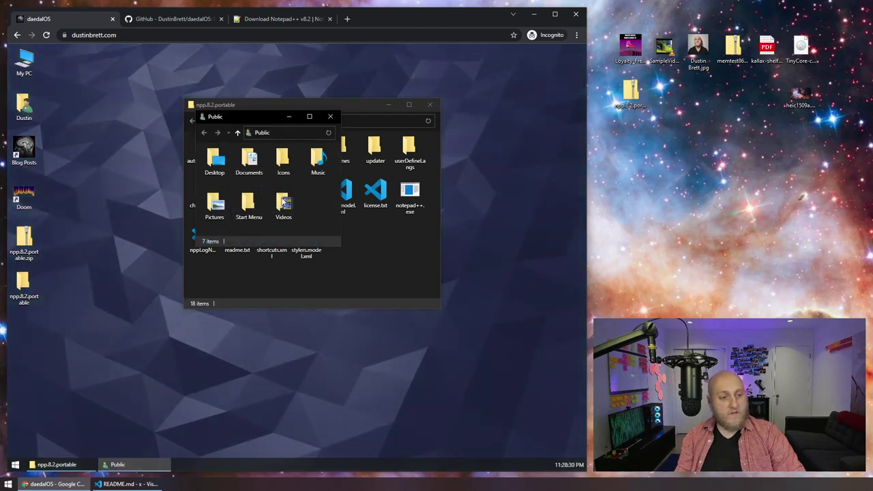
# With the npp.8.2.portable folder window closed, play badger.swf from the Flash Files folder in Documents and close its player
pyautogui.click(429, 149)
pyautogui.click(430, 104)
pyautogui.doubleClick(249, 163)
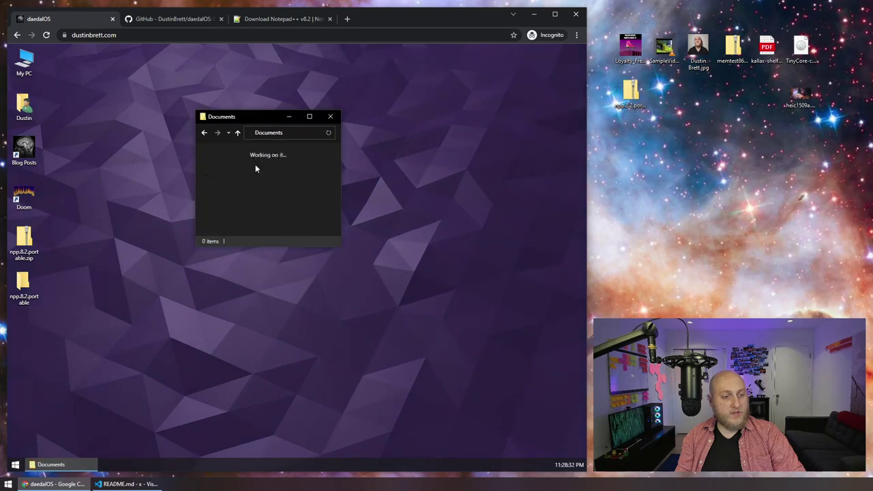
pyautogui.doubleClick(316, 158)
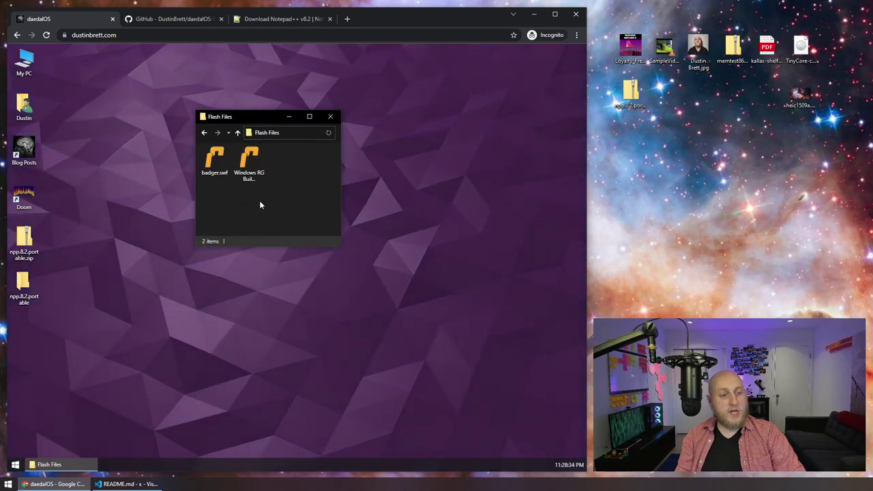
pyautogui.doubleClick(213, 161)
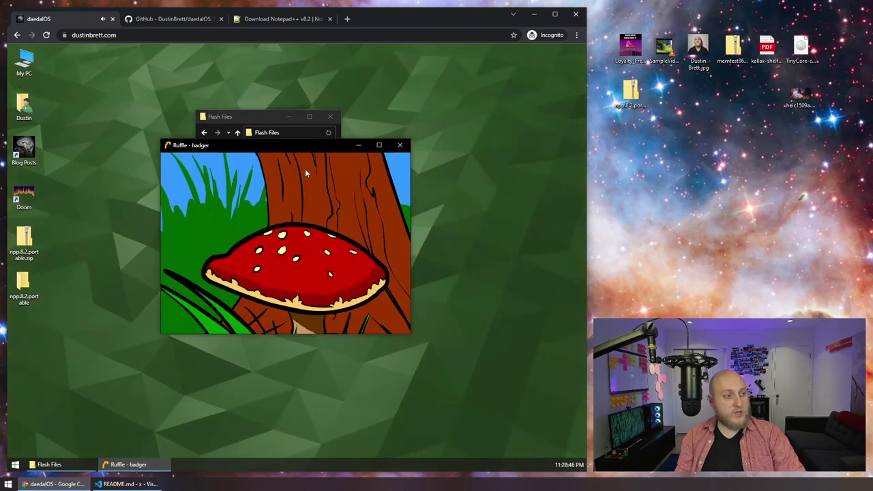
pyautogui.click(399, 145)
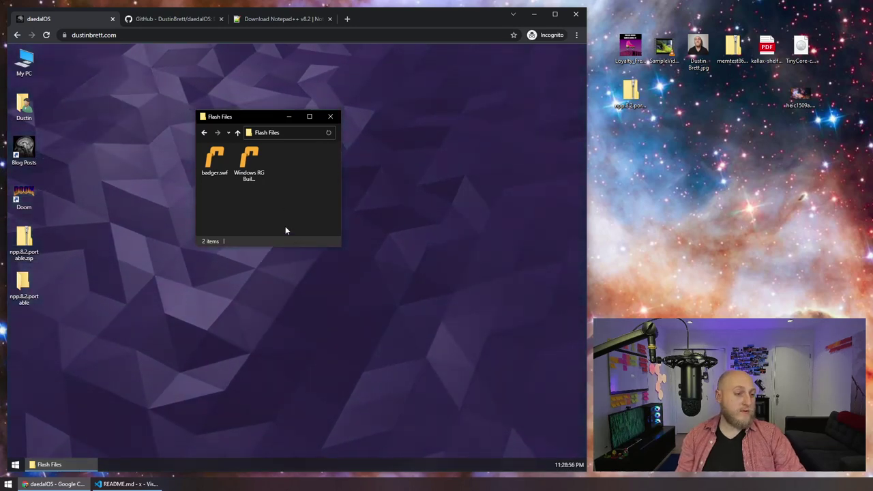
# Play the Windows RG Build 207 Flash file, moving its window clear of the folder, and close both windows
pyautogui.doubleClick(257, 173)
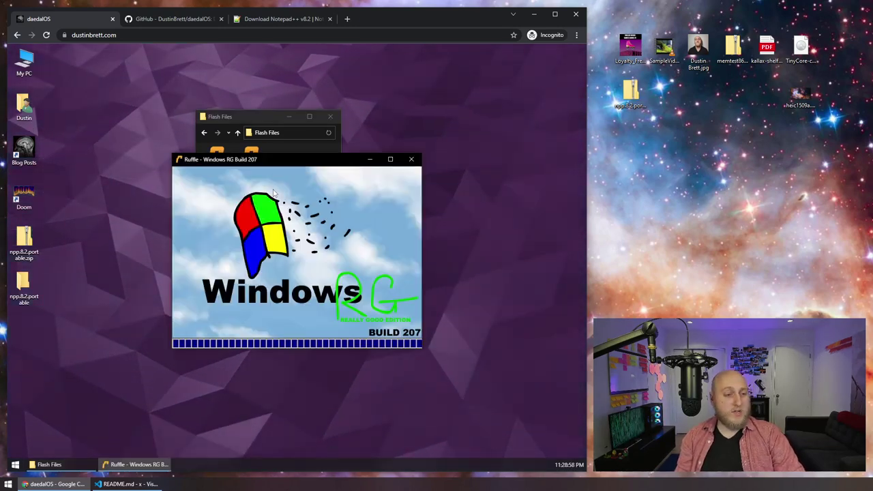
pyautogui.moveTo(244, 156); pyautogui.dragTo(331, 169)
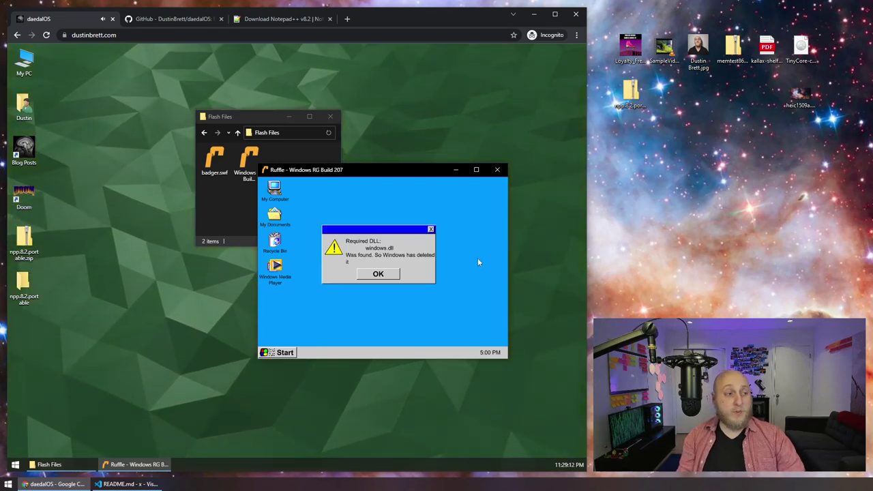
pyautogui.click(497, 170)
pyautogui.click(330, 116)
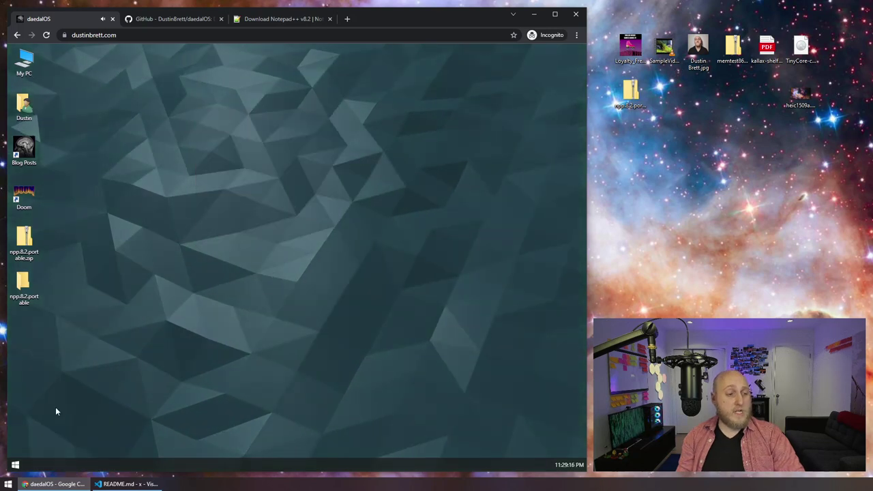
# Review the programs in the Emulators and Games folders and launch Duke Nukem 3D
pyautogui.click(15, 465)
pyautogui.click(76, 341)
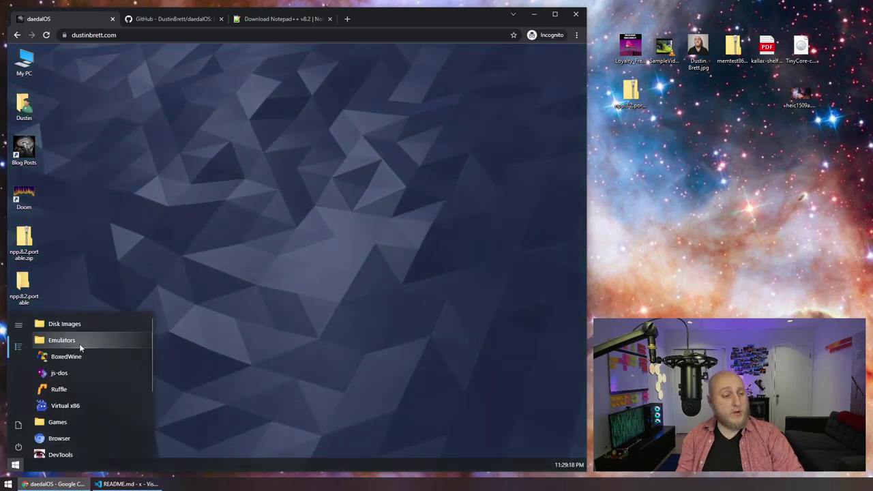
pyautogui.scroll(-3, 77, 382)
pyautogui.scroll(3, 87, 331)
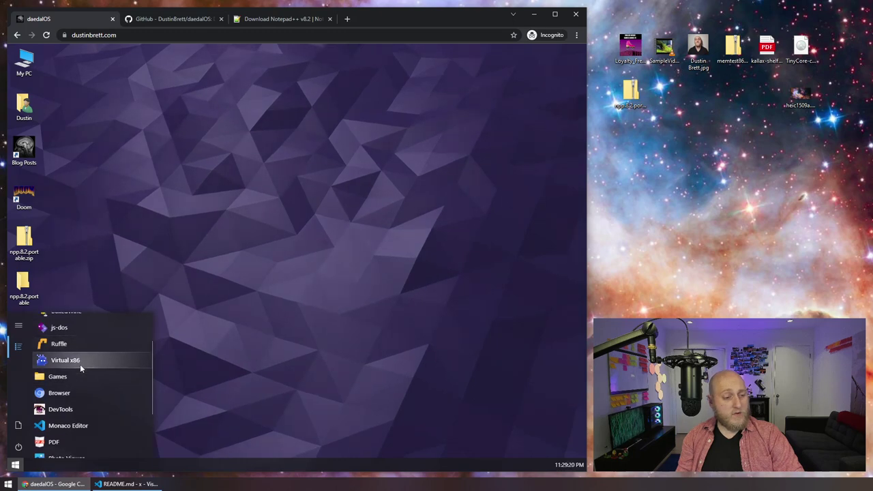
pyautogui.click(76, 340)
pyautogui.click(68, 356)
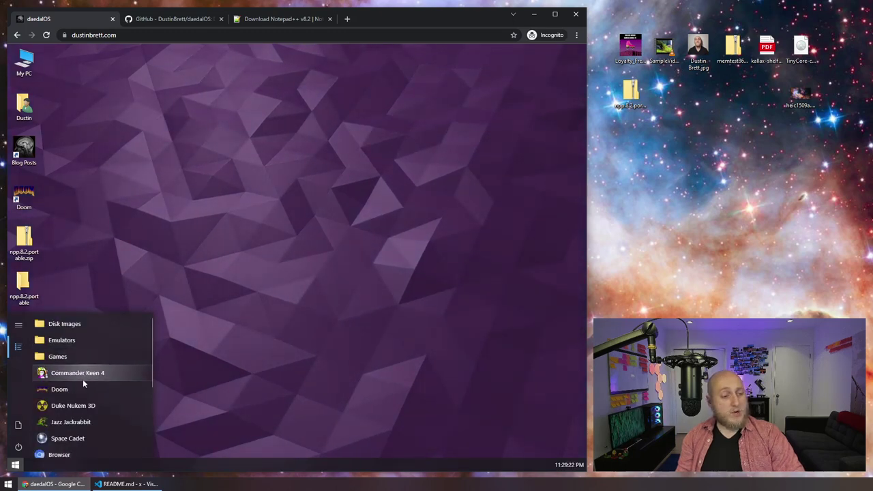
pyautogui.scroll(-2, 82, 379)
pyautogui.scroll(2, 86, 389)
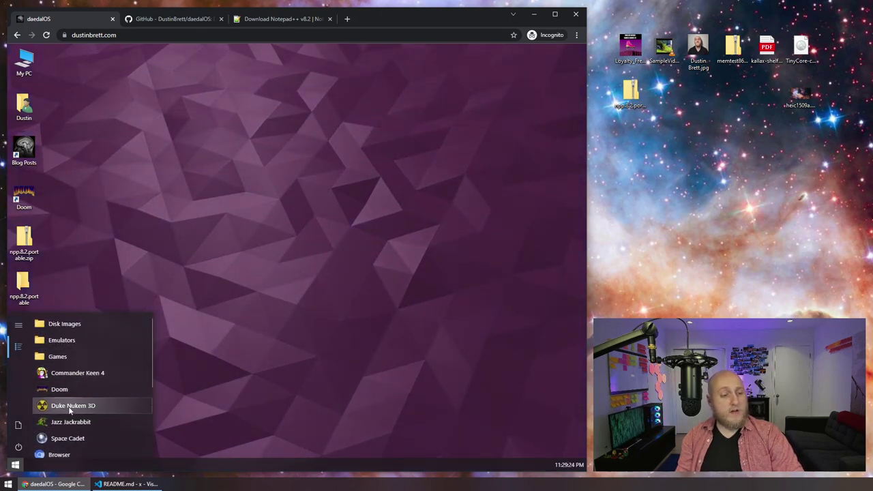
pyautogui.click(70, 406)
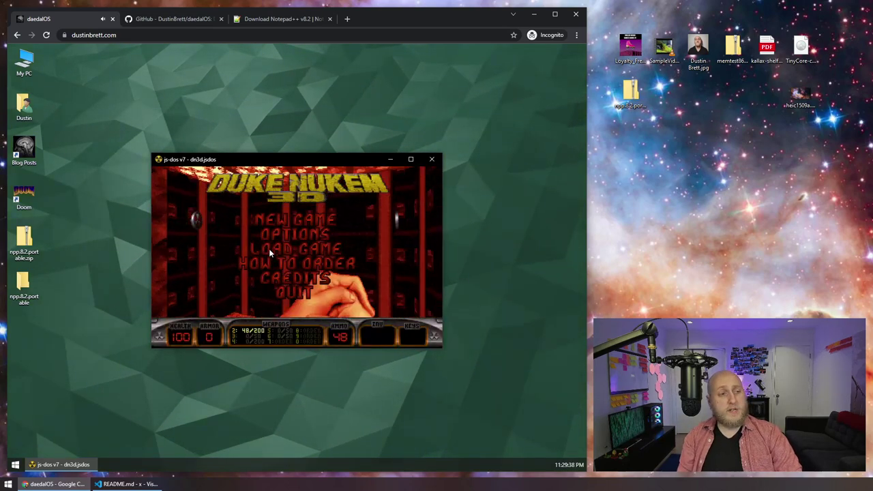
# Start a new Duke Nukem 3D game with the preselected episode and skill, and close the game window
pyautogui.press('Return')
pyautogui.press('Return')
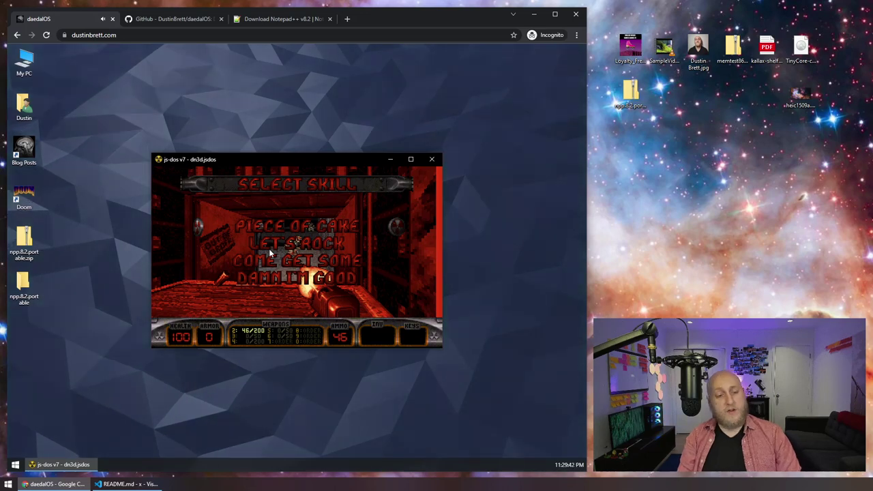
pyautogui.press('Return')
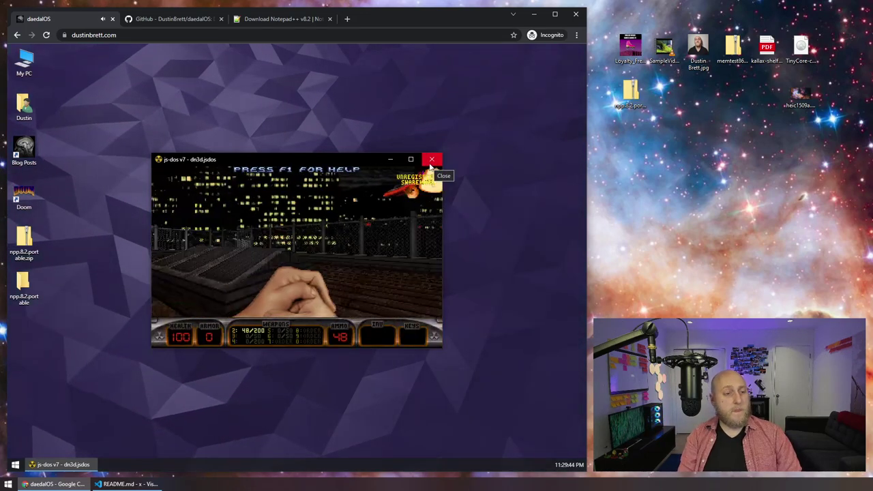
pyautogui.click(430, 161)
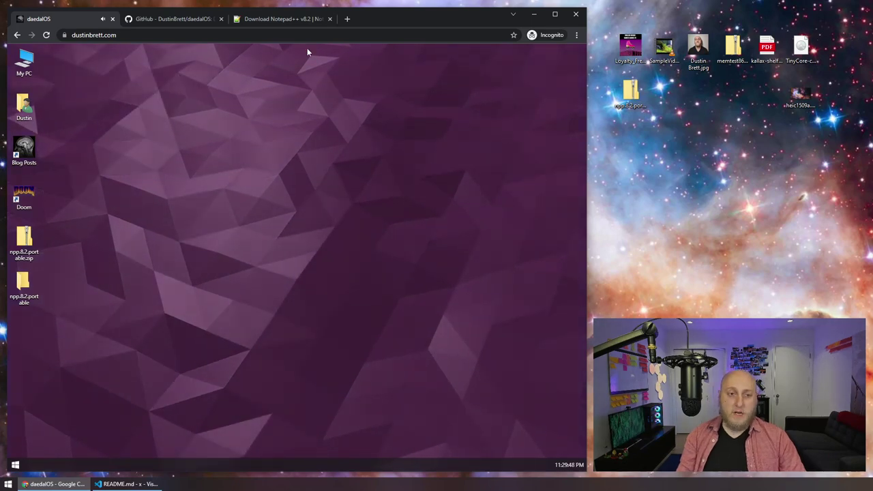
# Load the suggested js-dos v7 Bundle creation page for "jsdos" in the browser tab showing the Notepad++ download page
pyautogui.click(283, 19)
pyautogui.click(283, 34)
pyautogui.write('jsdos')
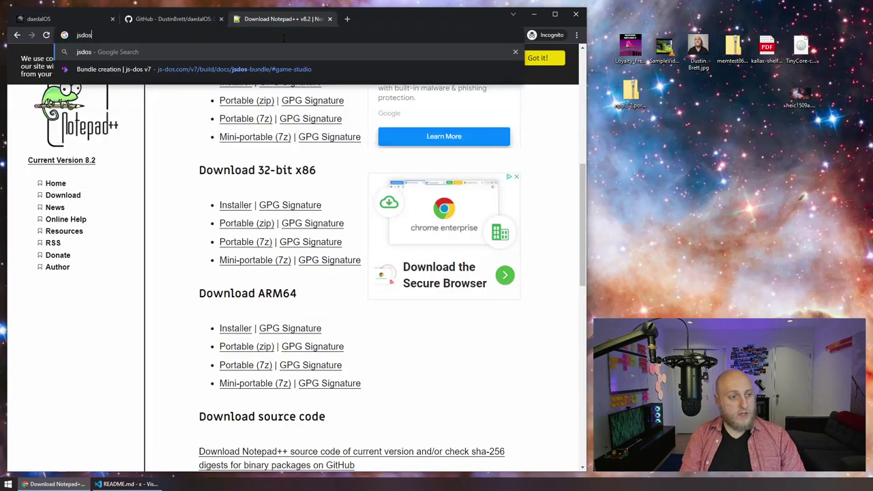
pyautogui.press('Down')
pyautogui.press('Return')
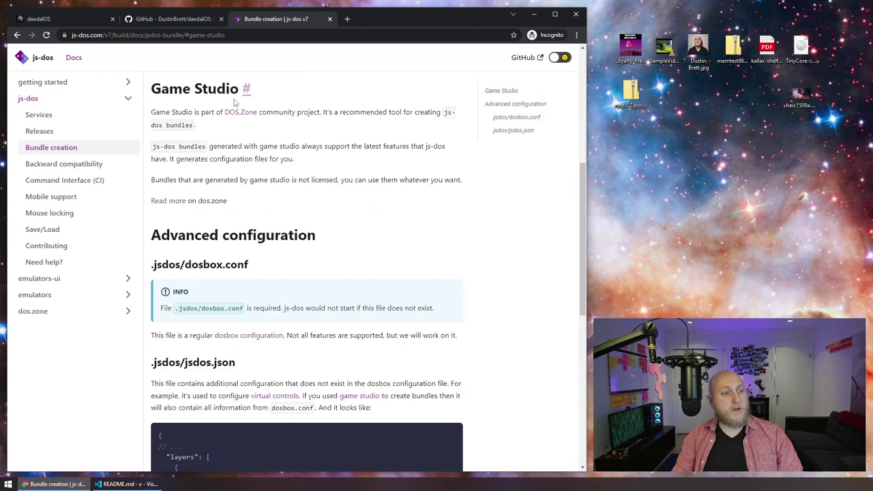
# Go to the js-dos home page and open the DOS.Zone game repository
pyautogui.click(23, 58)
pyautogui.scroll(-3, 293, 273)
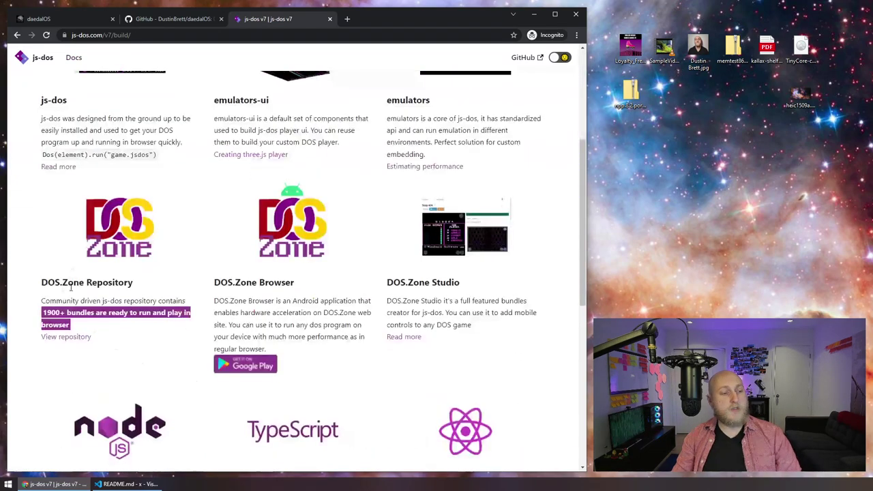
pyautogui.click(67, 341)
# Open Earthworm Jim from the Action | Platform | Arcade games on DOS.Zone, and exit its player
pyautogui.scroll(-2, 209, 239)
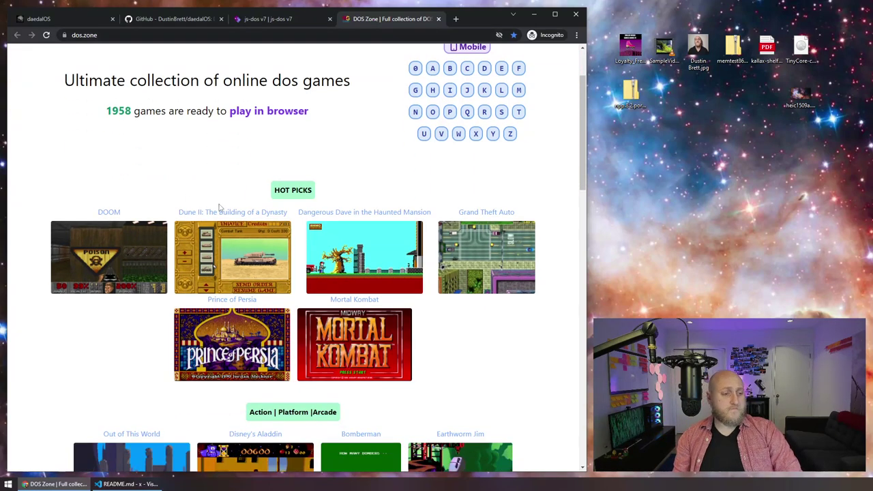
pyautogui.scroll(-5, 220, 207)
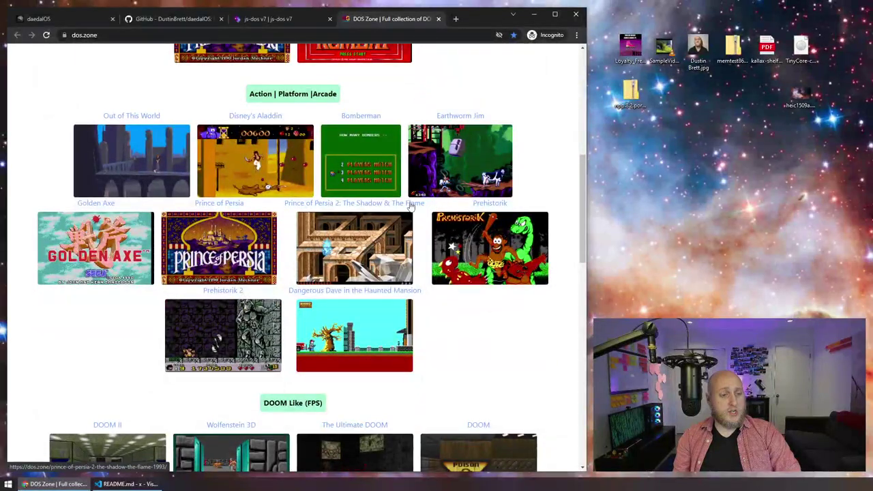
pyautogui.click(460, 161)
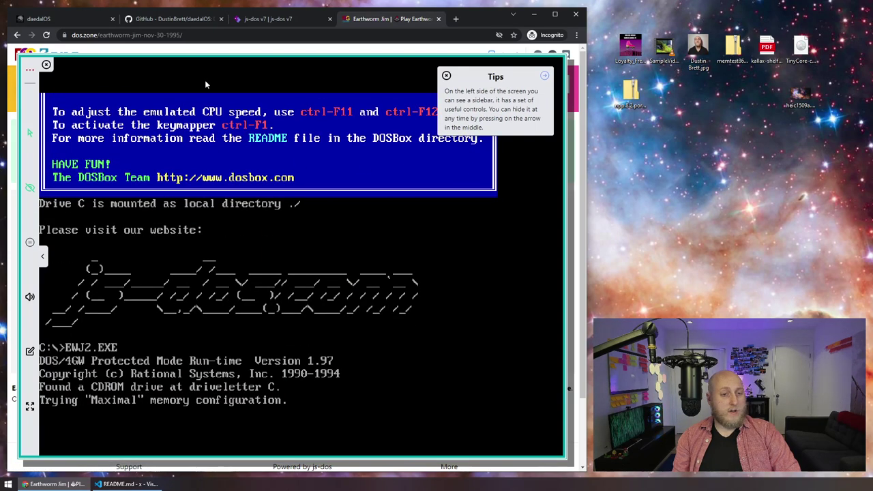
pyautogui.click(47, 66)
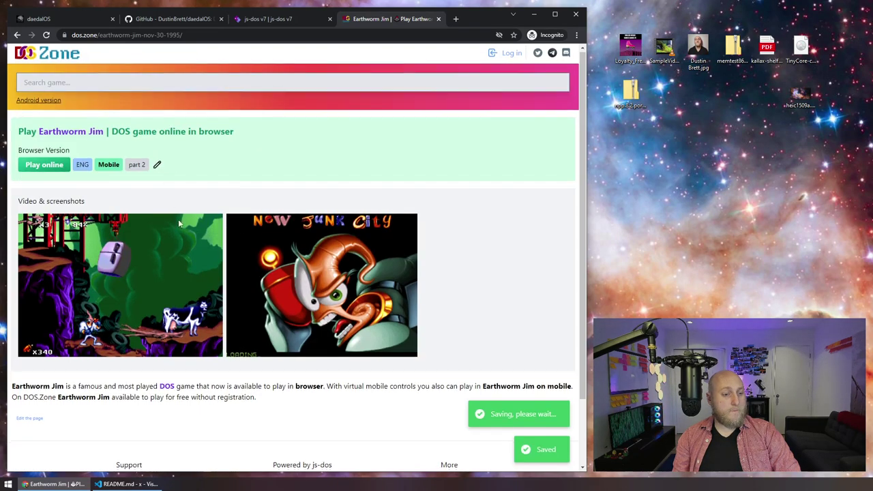
pyautogui.scroll(-1, 330, 262)
pyautogui.scroll(1, 55, 334)
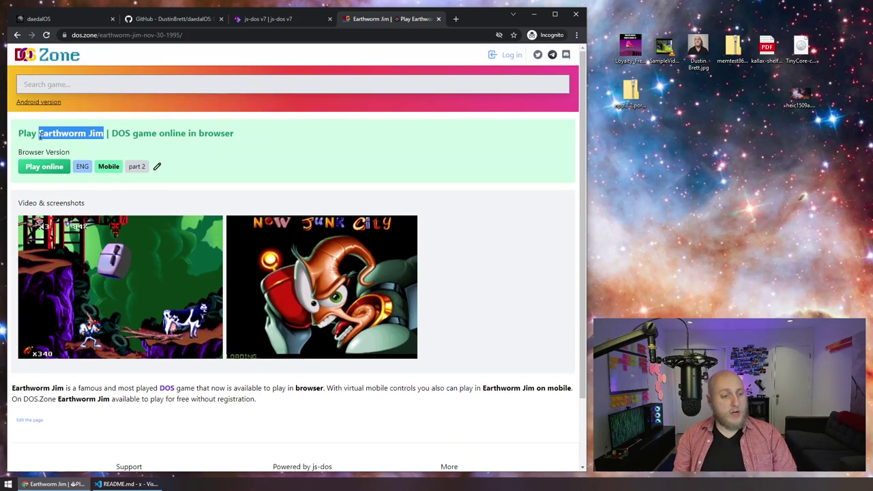
# Search Google for "earthworm jim dos sharewware"
pyautogui.click(249, 33)
pyautogui.write('Desktop environment in the browser.')
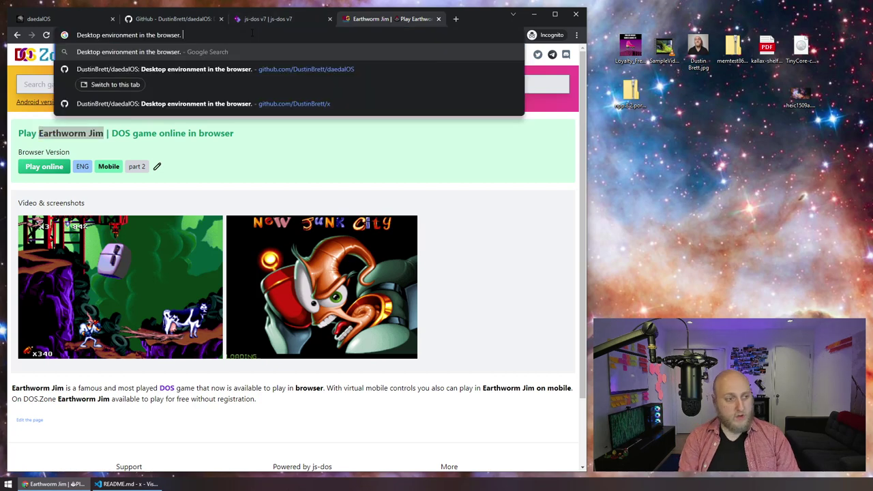
pyautogui.hotkey('ctrl', 'a')
pyautogui.write('earthworm ')
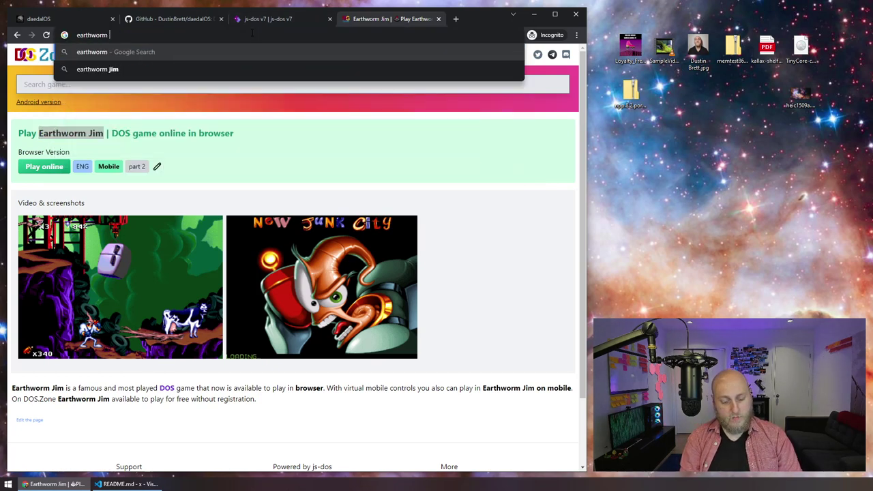
pyautogui.write('jim')
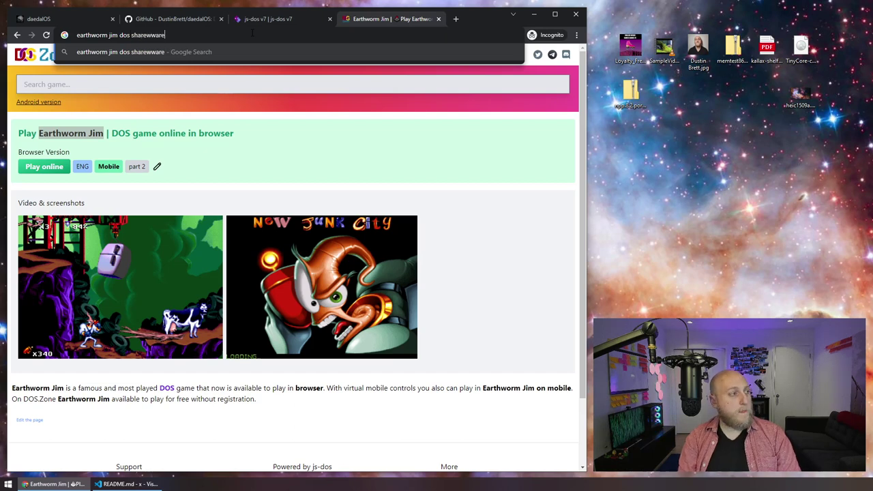
pyautogui.write(' dos sharewware')
pyautogui.press('Return')
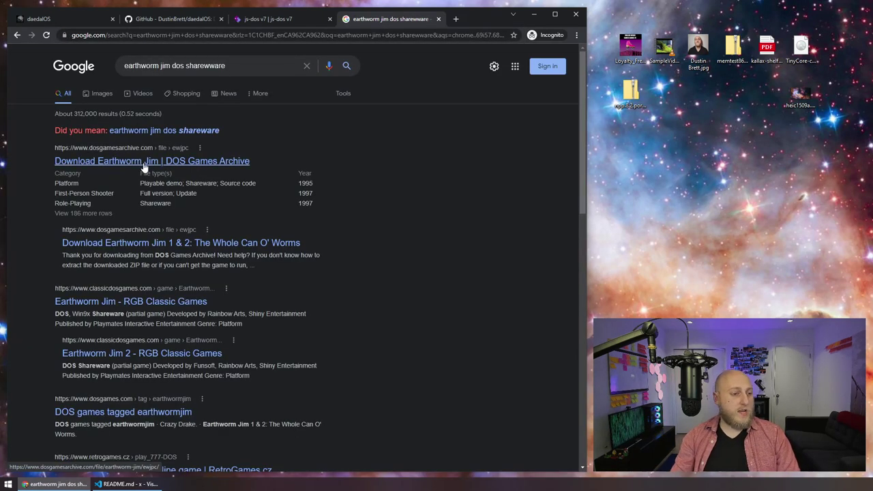
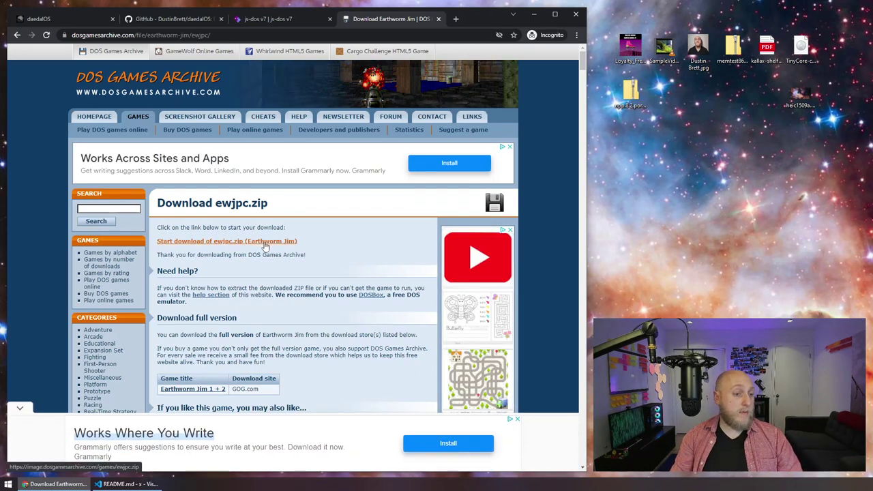
# Download ewjpc.zip from DOS Games Archive and copy it onto the daedalOS desktop
pyautogui.click(265, 242)
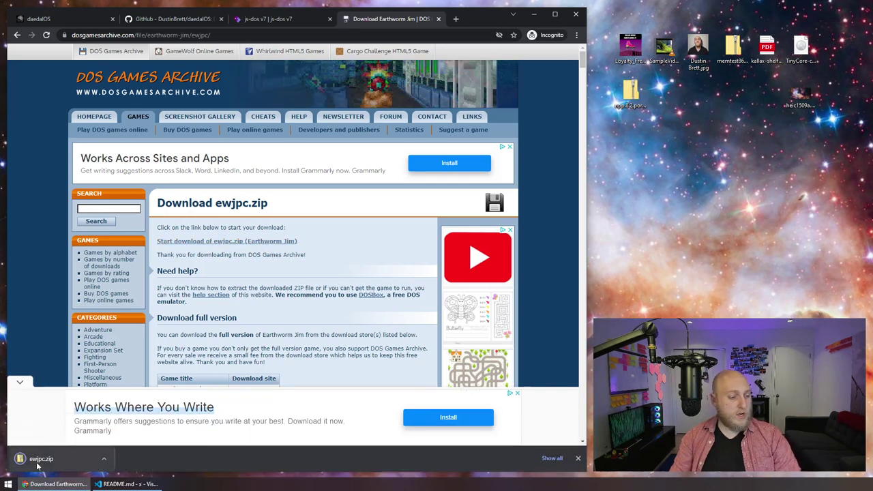
pyautogui.click(69, 19)
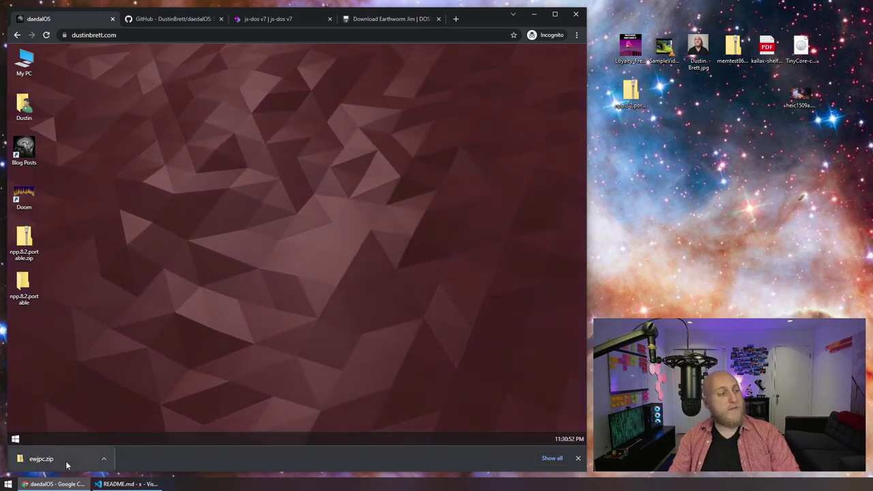
pyautogui.moveTo(54, 462); pyautogui.dragTo(25, 334)
# Open ewjpc.zip with js-dos v7 and move its window higher on the daedalOS desktop
pyautogui.rightClick(25, 333)
pyautogui.moveTo(61, 345)
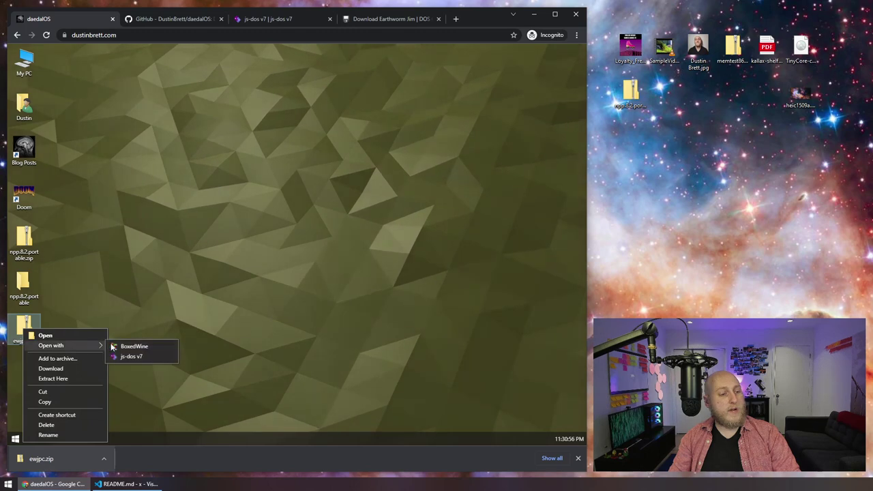
pyautogui.click(130, 356)
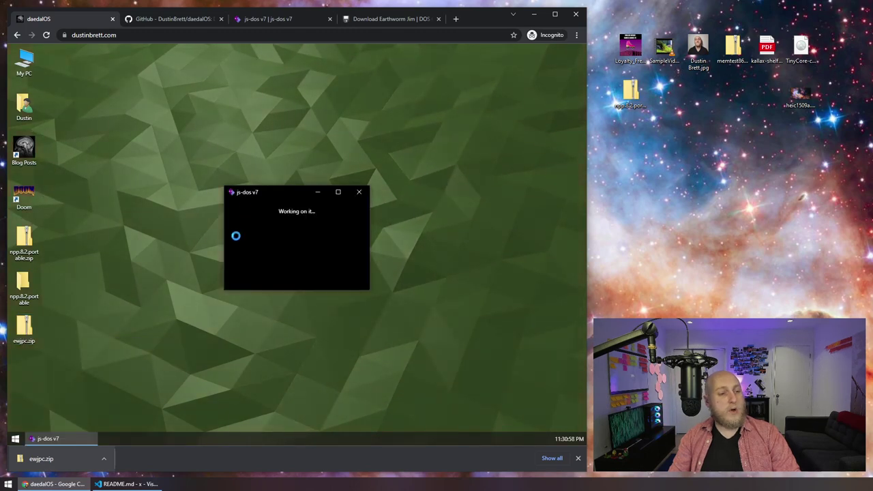
pyautogui.moveTo(268, 144); pyautogui.dragTo(288, 78)
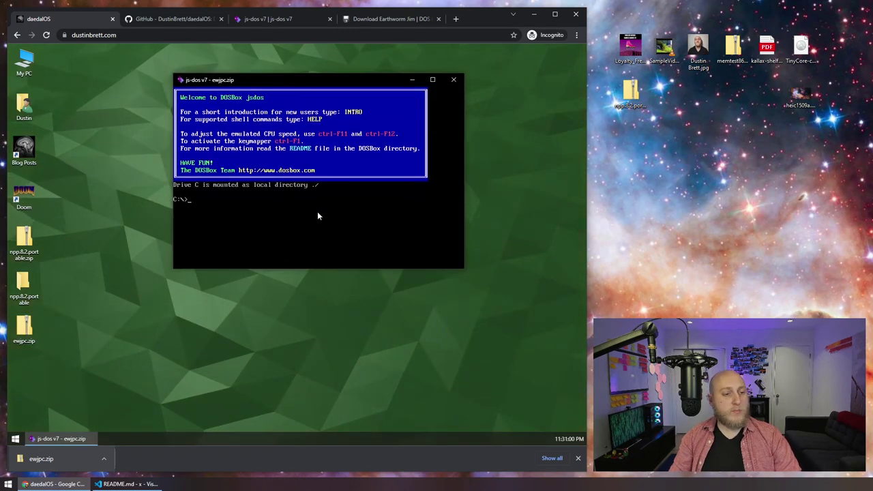
# List all files on drive C, and list only the executables with dir *.exe
pyautogui.write('dir')
pyautogui.press('Return')
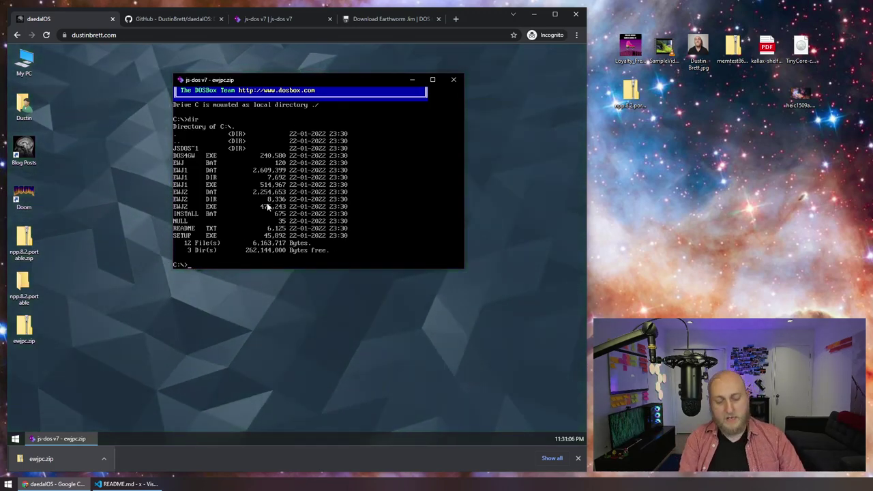
pyautogui.write('dir *.er')
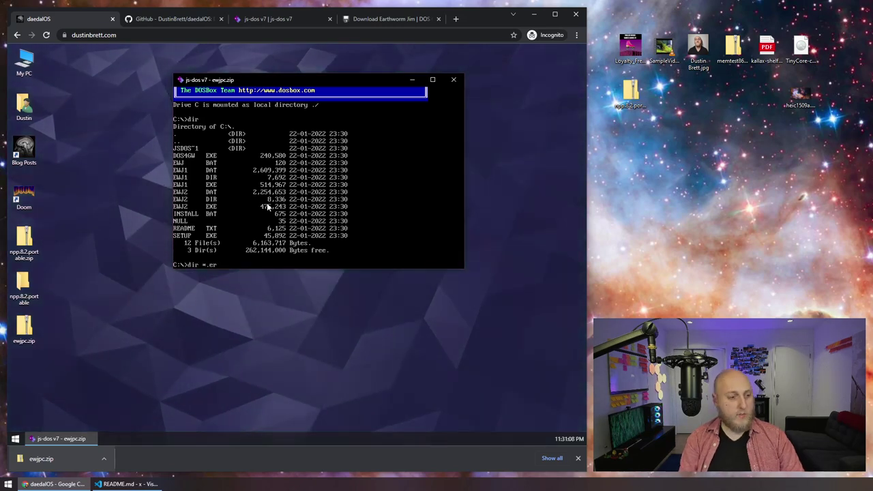
pyautogui.press('BackSpace')
pyautogui.write('xe')
pyautogui.press('Return')
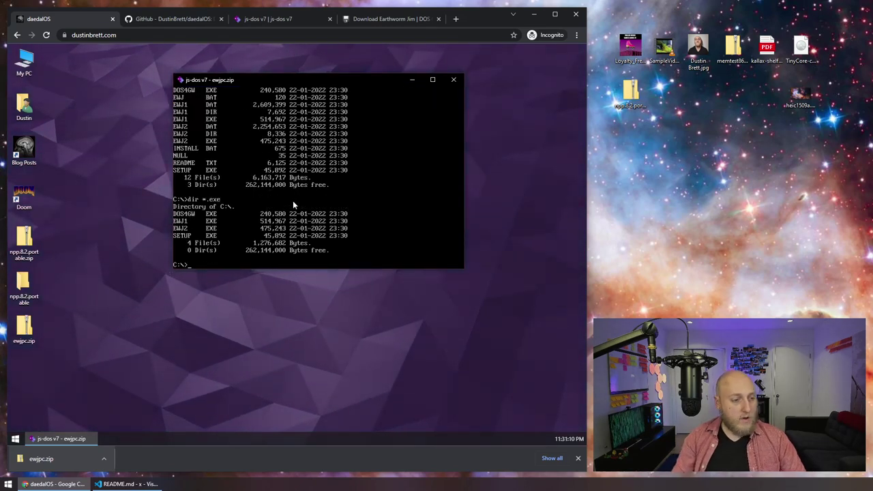
# Try to run ewj2 from the C: prompt
pyautogui.write('ewj2')
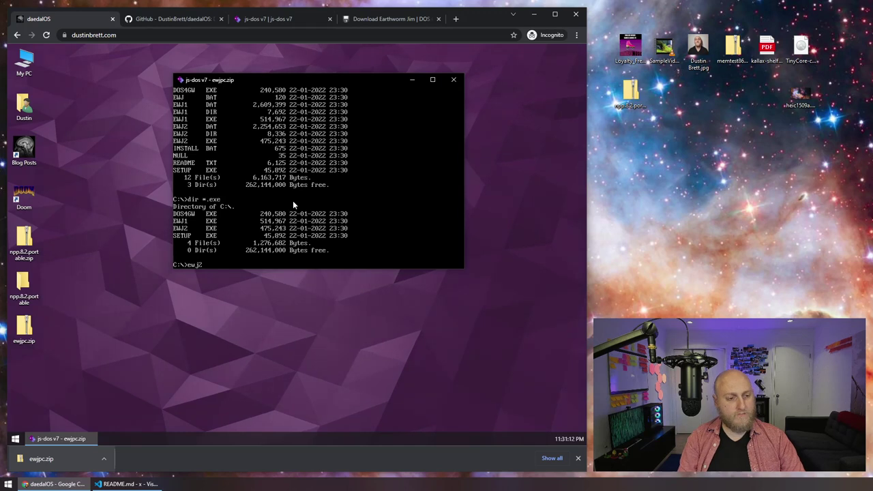
pyautogui.press('Return')
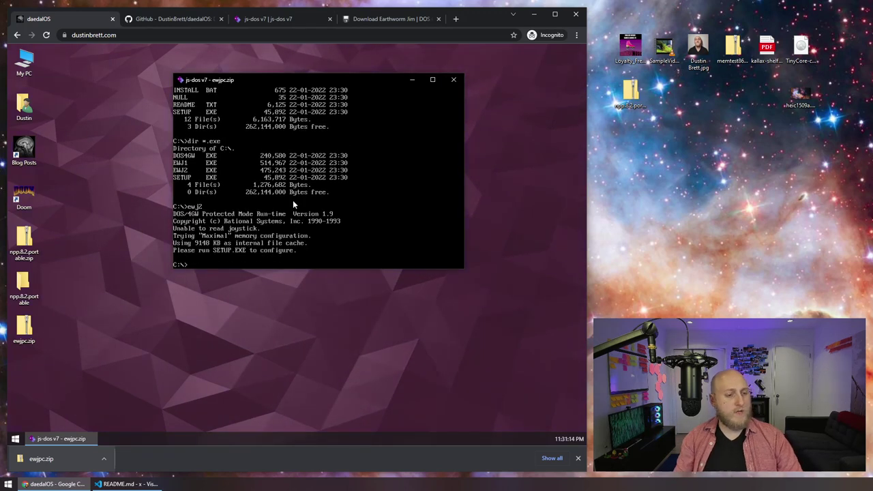
pyautogui.write('ewj1')
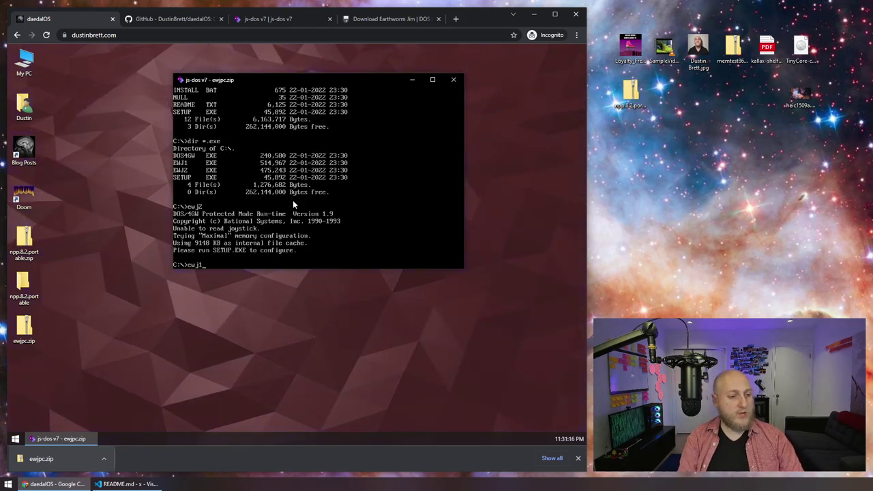
pyautogui.press('BackSpace')
pyautogui.press('BackSpace')
pyautogui.press('BackSpace')
# Run setup, accept the preselected playback device, and save the sound configuration
pyautogui.write('setup')
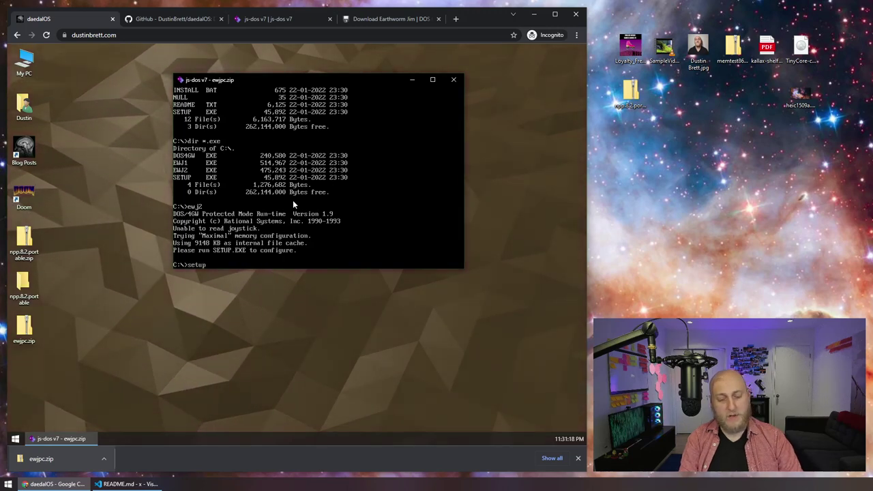
pyautogui.press('Return')
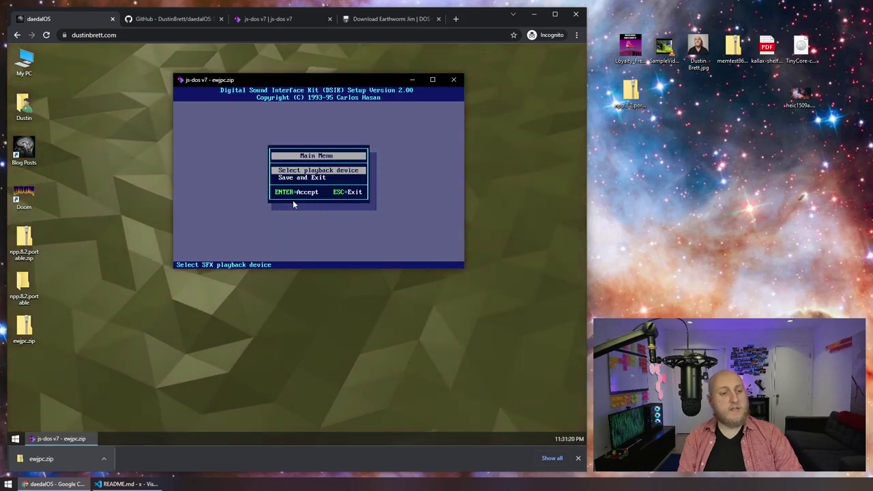
pyautogui.press('Return')
pyautogui.press('Return')
pyautogui.press('Return')
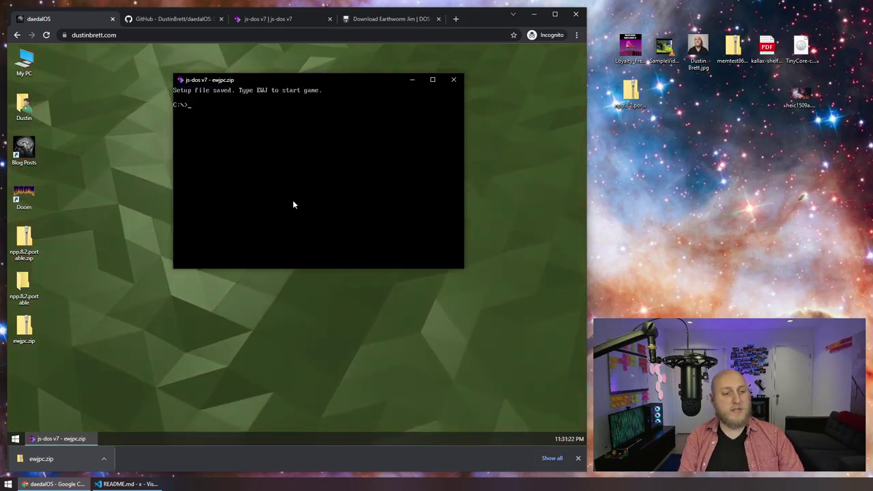
# Run ewj2 again with the saved setup, dismiss the downloads bar, and close the js-dos window
pyautogui.write('ewj2')
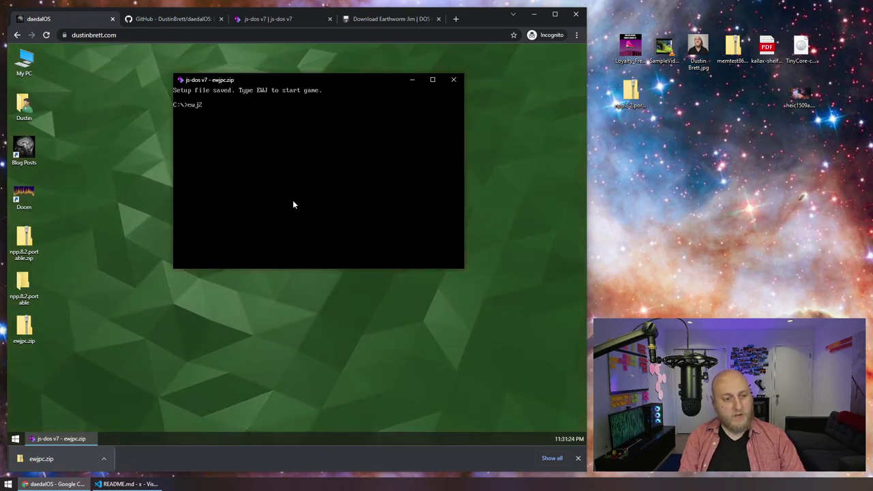
pyautogui.press('Return')
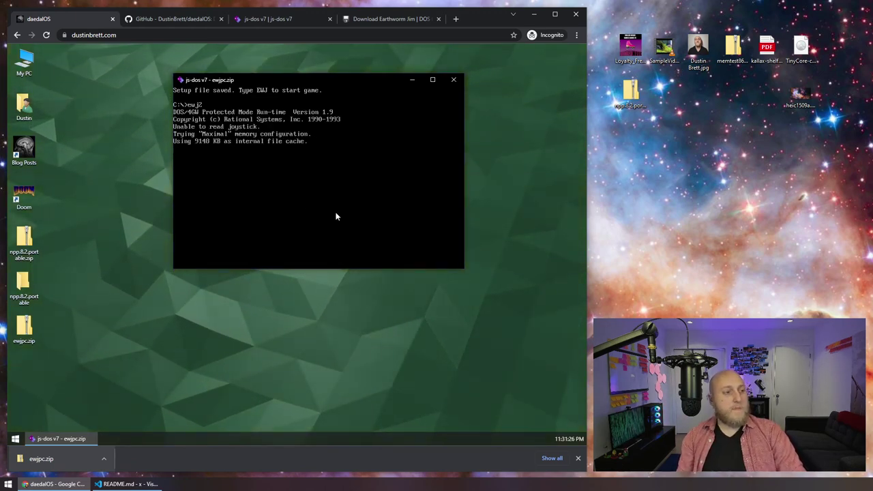
pyautogui.click(577, 458)
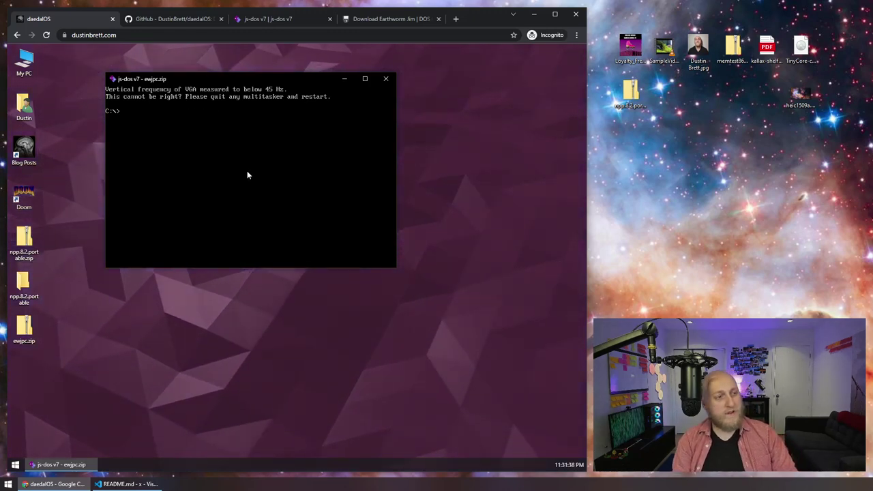
pyautogui.click(385, 79)
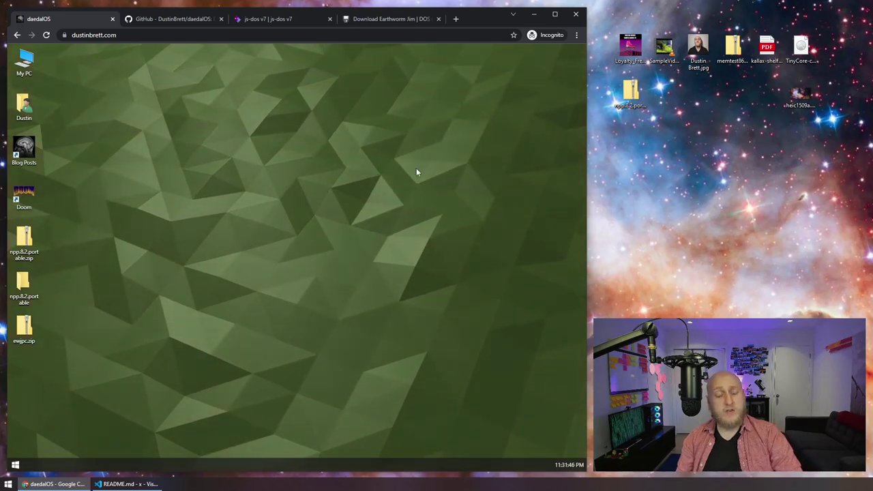
# Delete the npp.8.2.portable archive, its extracted folder, and ewjpc.zip from the daedalOS desktop
pyautogui.moveTo(79, 358); pyautogui.dragTo(27, 244)
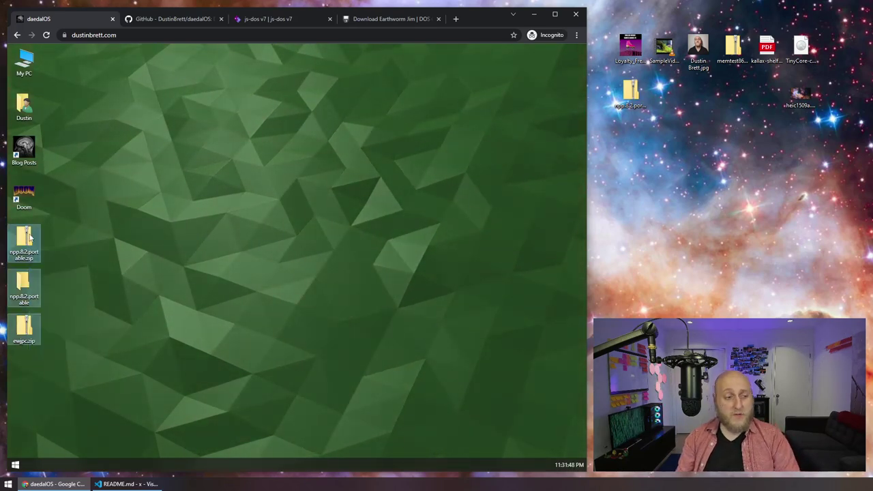
pyautogui.rightClick(28, 236)
pyautogui.click(60, 330)
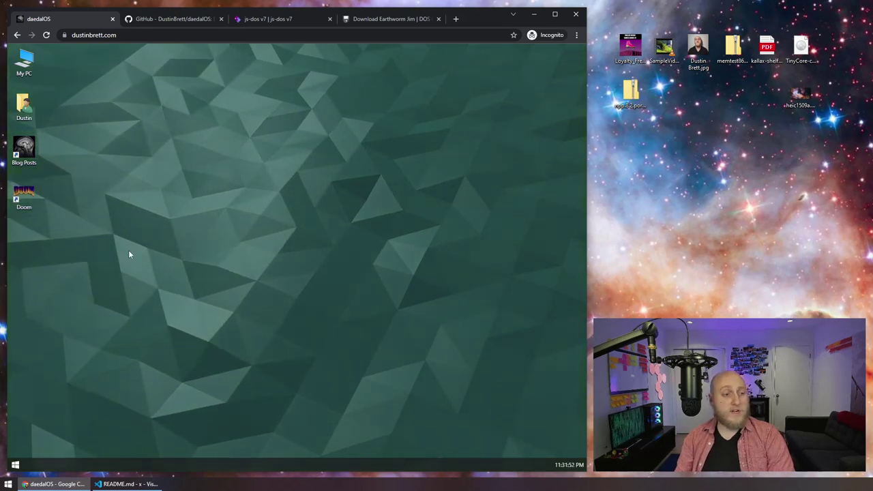
# Launch Space Cadet from the Games folder, move its window higher on the desktop, and close it
pyautogui.click(12, 465)
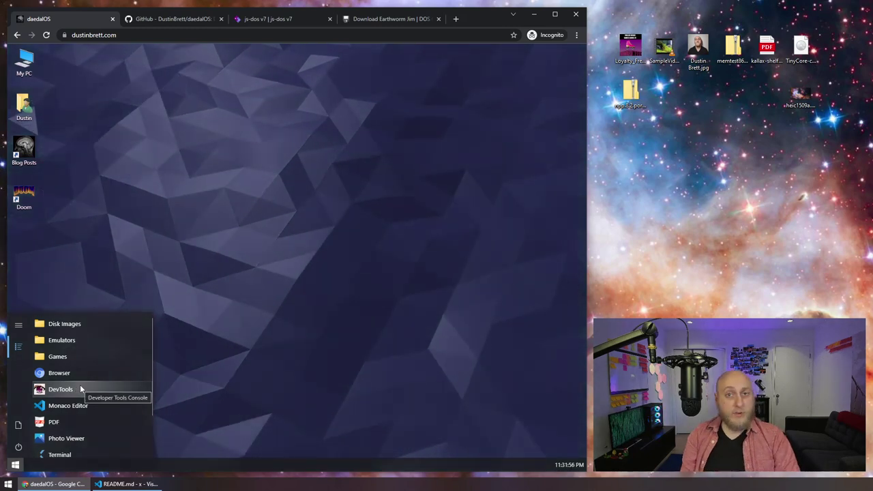
pyautogui.click(61, 356)
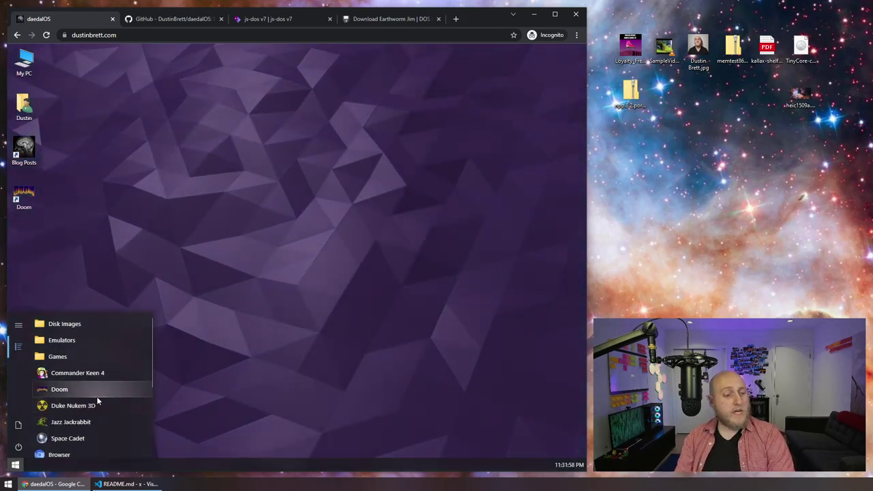
pyautogui.scroll(-2, 76, 409)
pyautogui.click(67, 393)
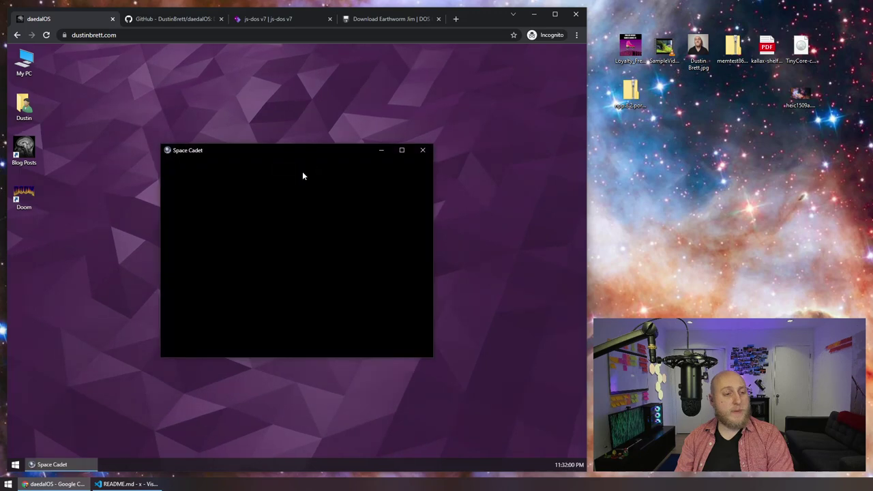
pyautogui.moveTo(271, 151); pyautogui.dragTo(271, 95)
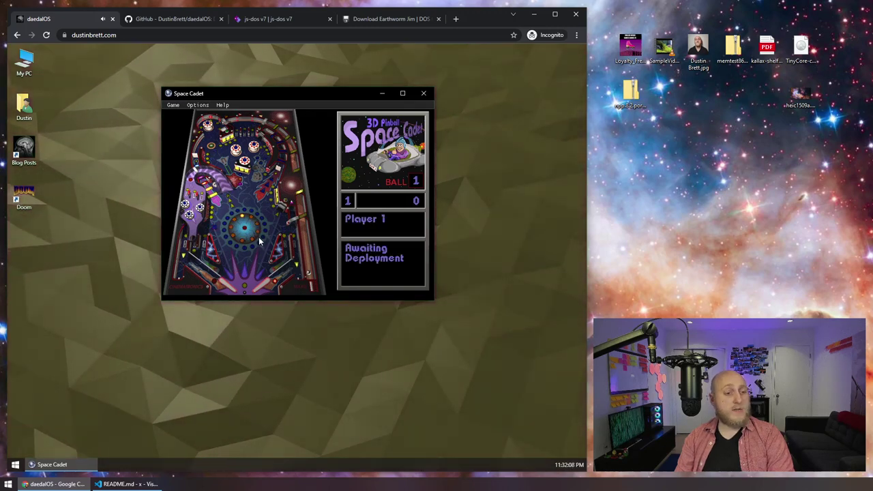
pyautogui.click(422, 93)
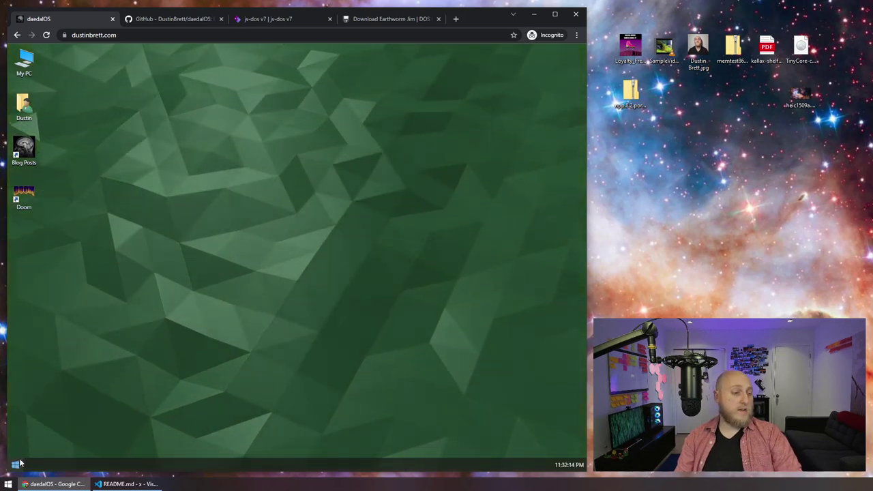
# Reload daedalOS and open its Browser in a window enlarged to cover most of the desktop
pyautogui.click(46, 35)
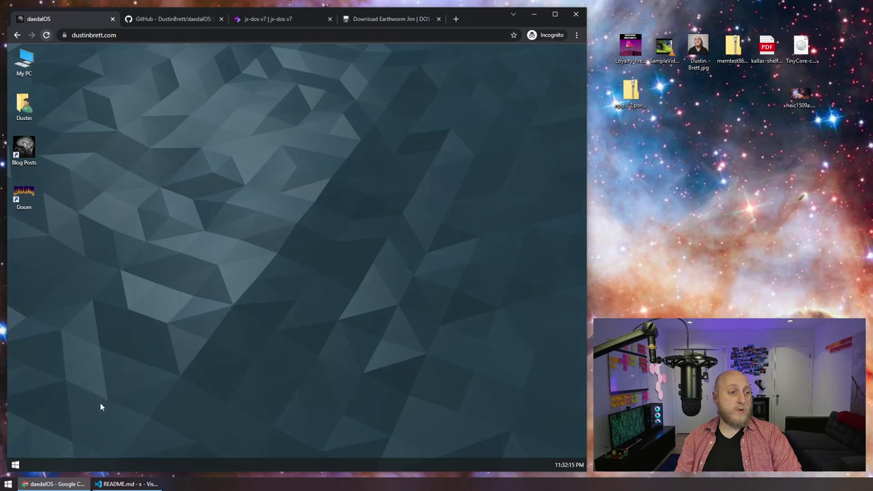
pyautogui.click(15, 464)
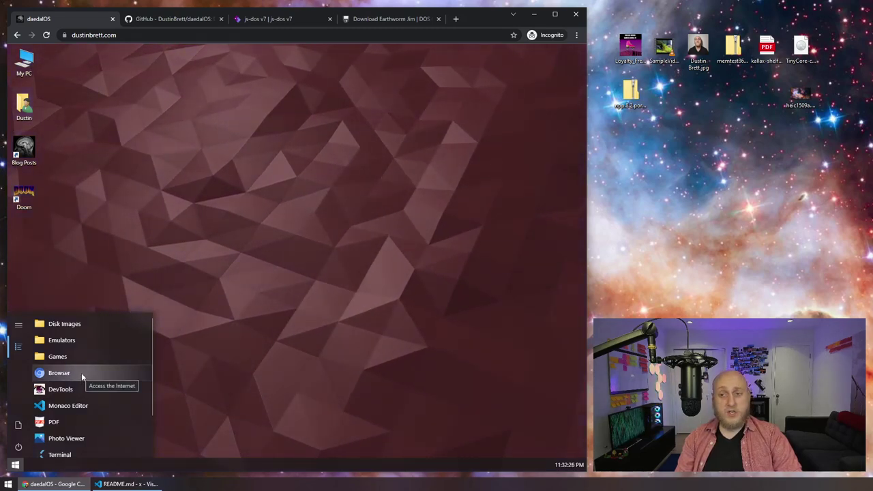
pyautogui.click(81, 372)
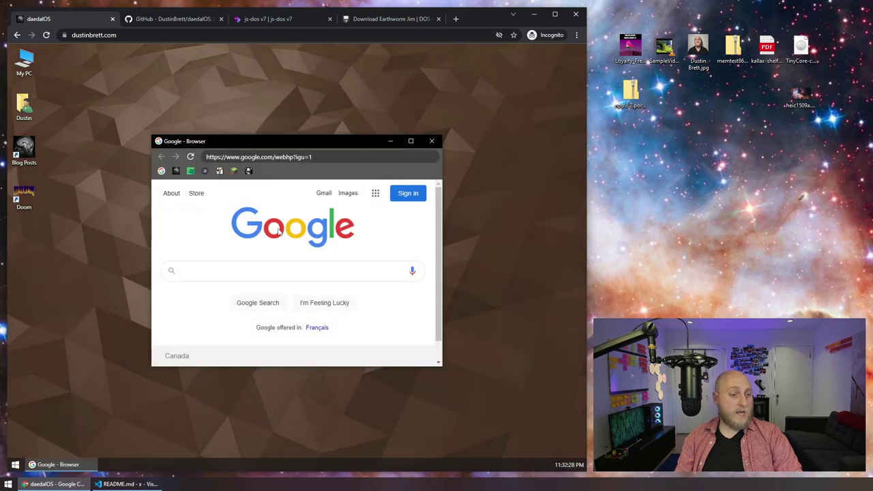
pyautogui.moveTo(288, 144); pyautogui.dragTo(240, 86)
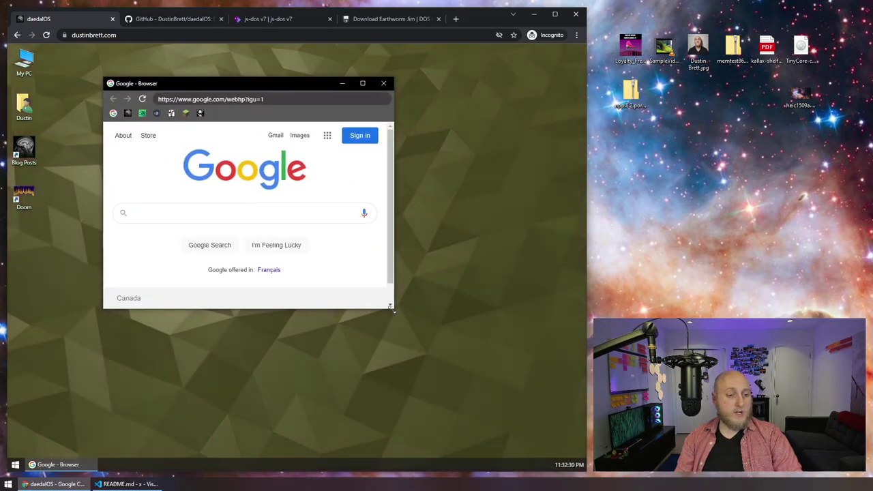
pyautogui.moveTo(394, 308); pyautogui.dragTo(518, 411)
pyautogui.moveTo(302, 92); pyautogui.dragTo(281, 73)
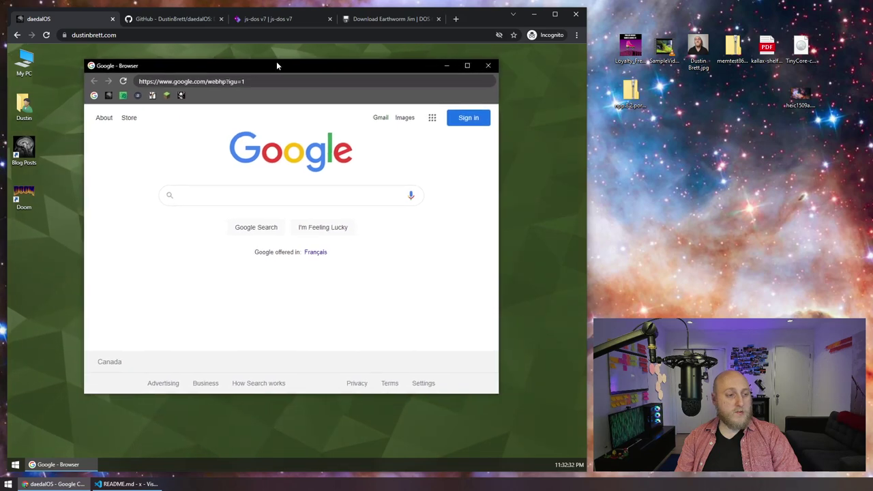
pyautogui.moveTo(492, 388); pyautogui.dragTo(504, 393)
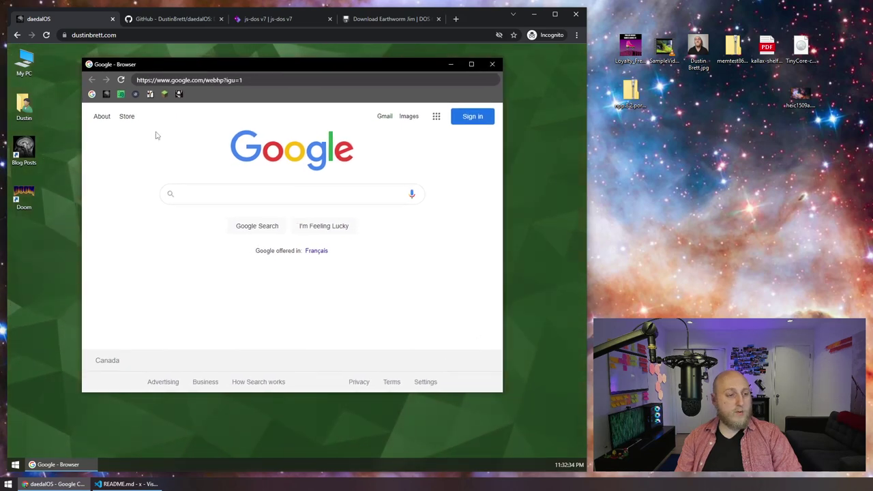
pyautogui.click(107, 94)
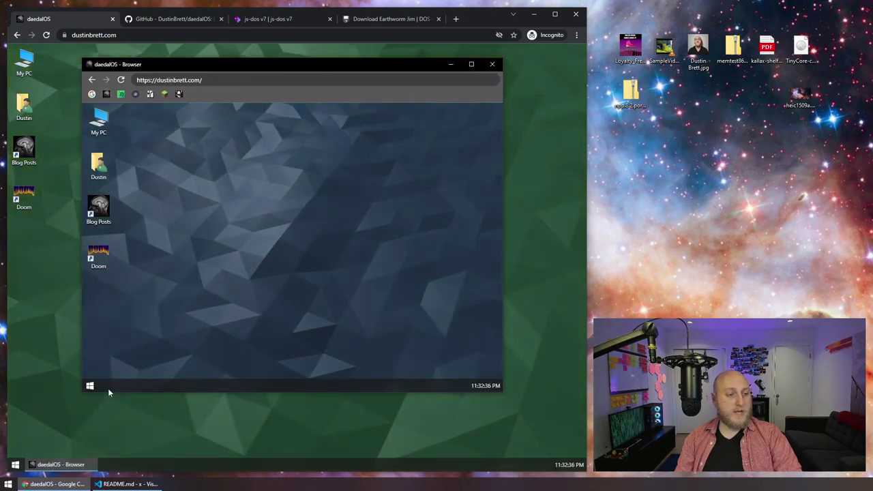
pyautogui.click(90, 387)
pyautogui.click(144, 295)
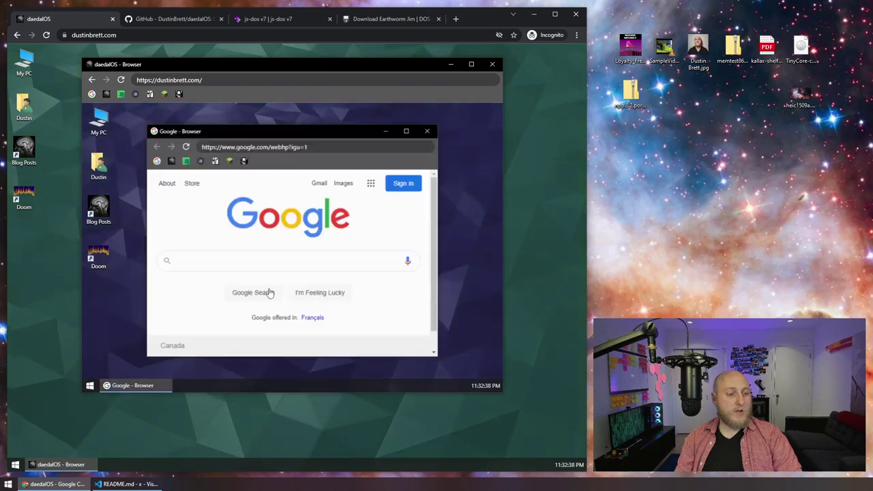
pyautogui.click(171, 162)
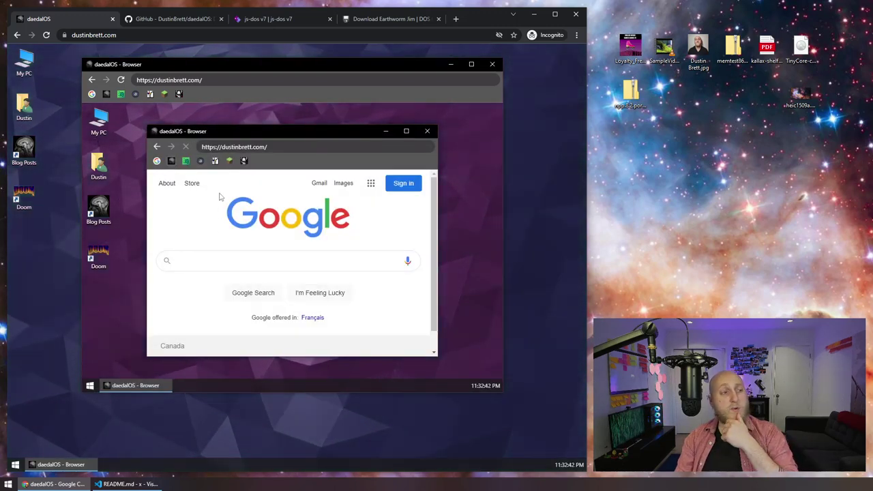
pyautogui.click(301, 147)
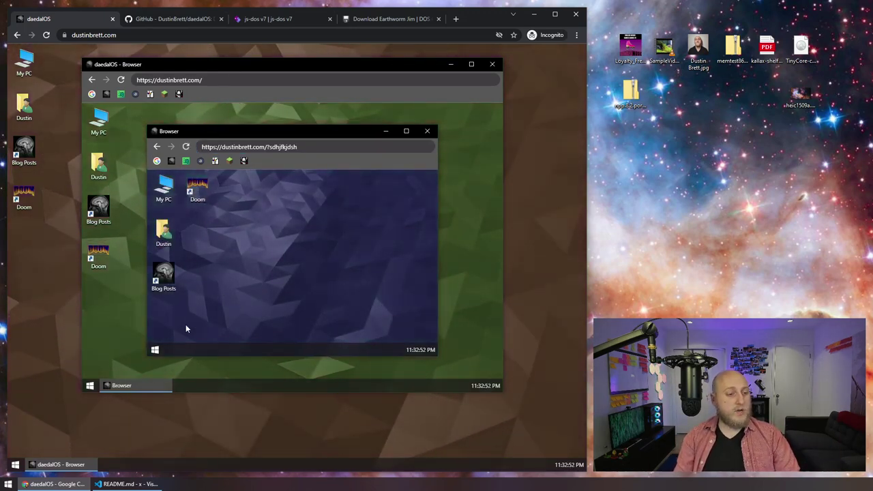
pyautogui.click(155, 349)
pyautogui.click(199, 257)
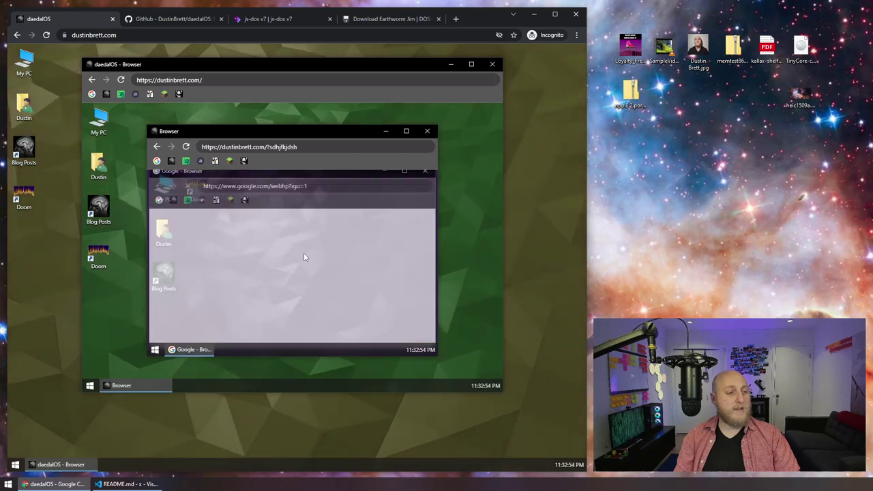
pyautogui.click(171, 199)
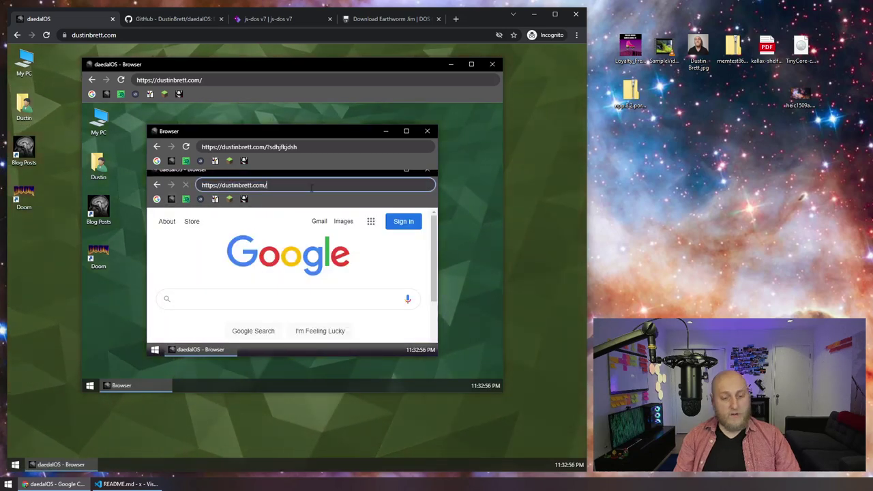
pyautogui.press('Return')
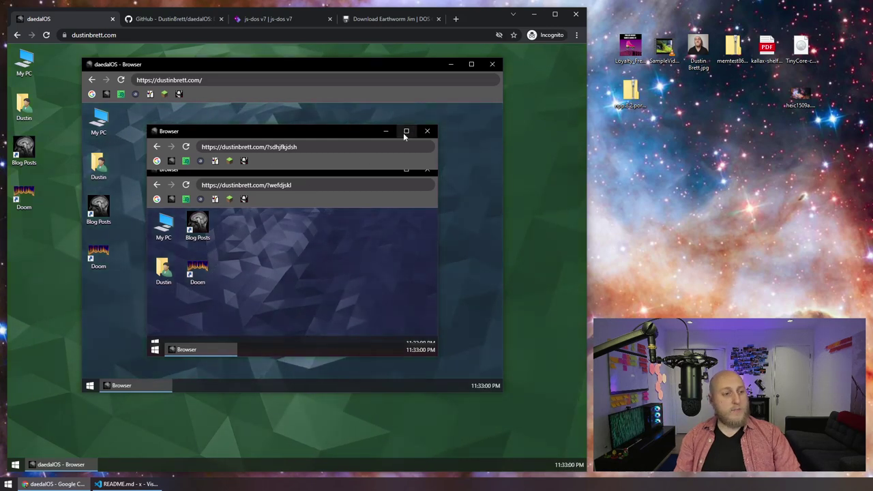
# Maximize all three nested Browser windows, from the outermost to the innermost
pyautogui.click(471, 65)
pyautogui.click(331, 113)
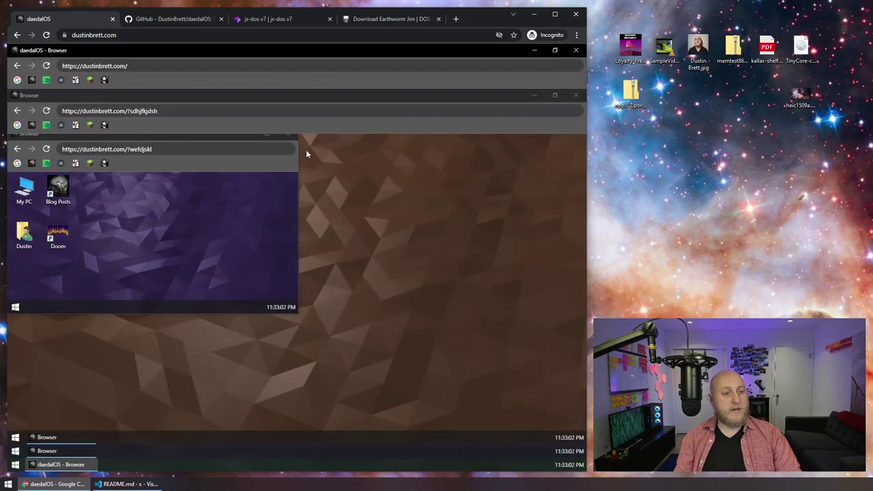
pyautogui.click(266, 135)
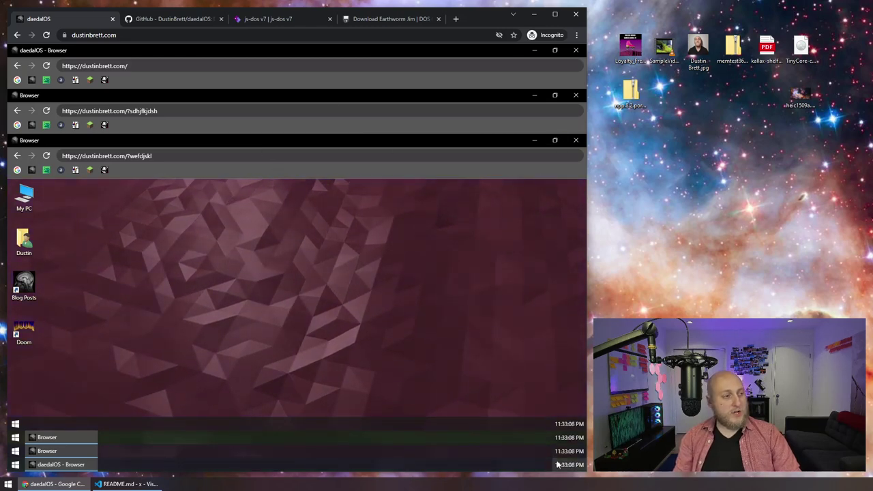
# Close the nested Browser windows and open My PC on the main daedalOS desktop
pyautogui.click(576, 141)
pyautogui.click(576, 52)
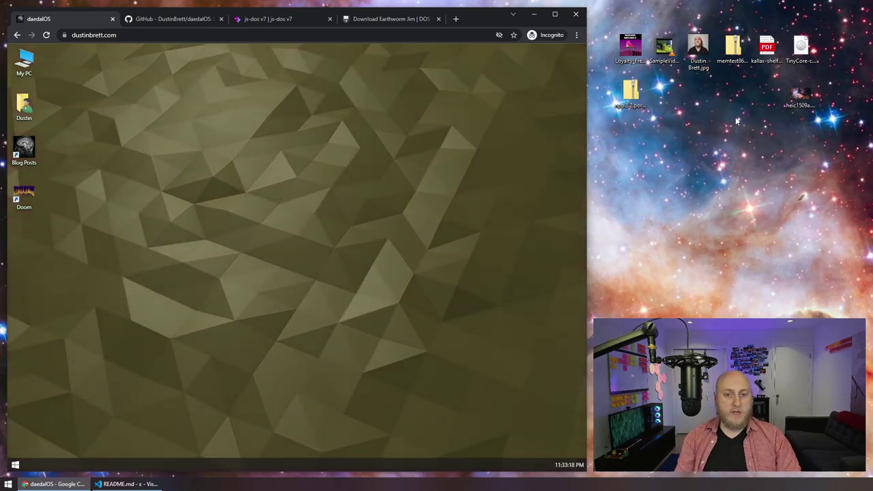
pyautogui.doubleClick(25, 63)
pyautogui.moveTo(24, 105); pyautogui.dragTo(23, 55)
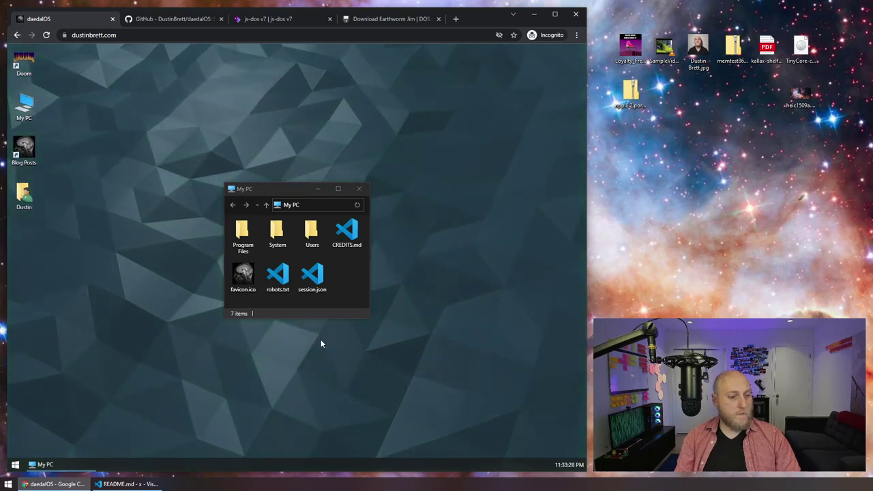
# Move favicon.ico, robots.txt and session.json from My PC to the desktop, and open favicon.ico there briefly
pyautogui.click(353, 294)
pyautogui.click(277, 277)
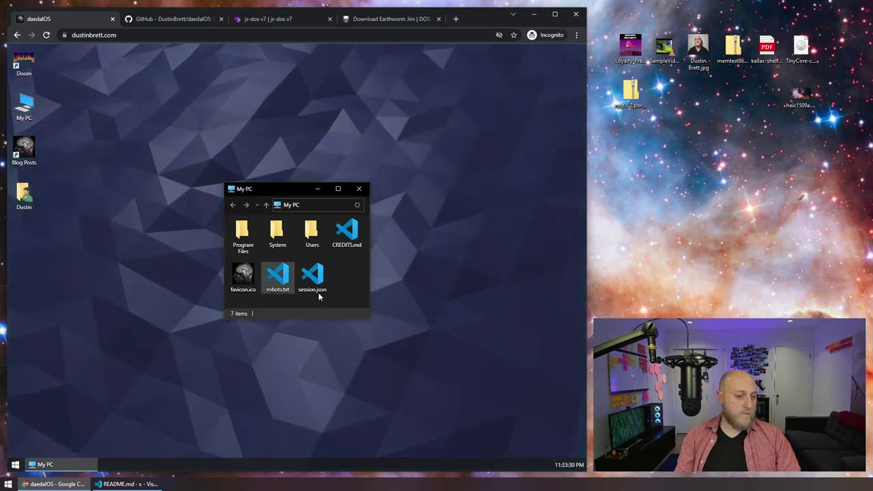
pyautogui.moveTo(318, 295); pyautogui.dragTo(82, 232)
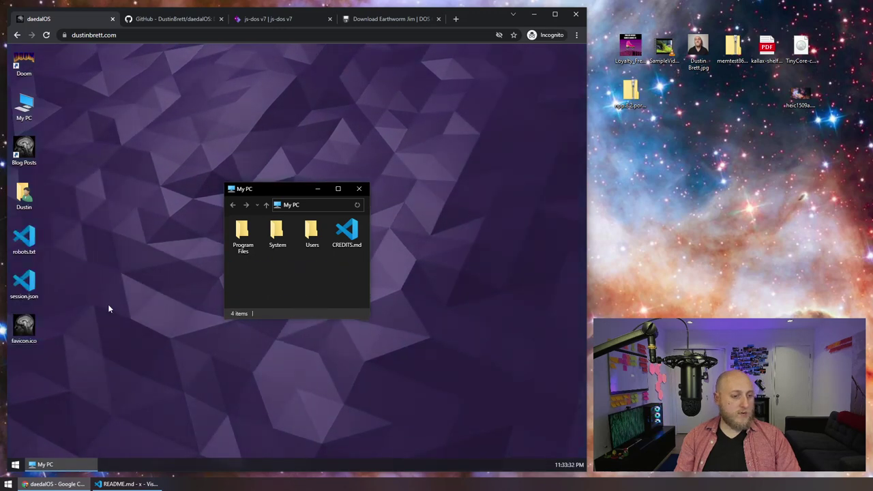
pyautogui.doubleClick(24, 327)
pyautogui.click(416, 152)
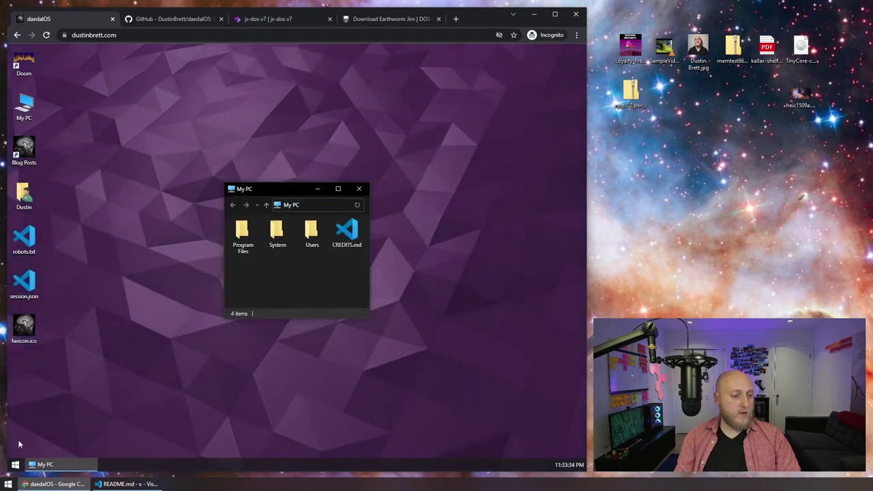
# Launch daedalOS's DevTools app, and briefly open the host browser's own developer tools for comparison
pyautogui.click(15, 465)
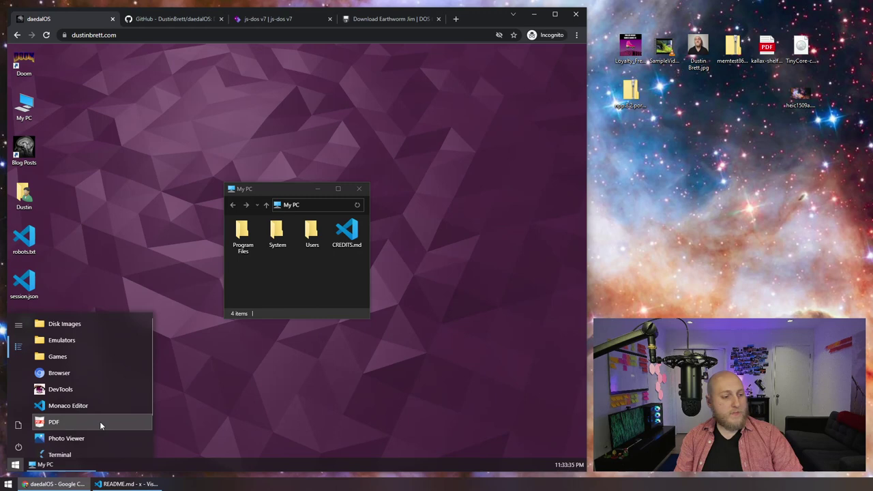
pyautogui.click(54, 389)
pyautogui.moveTo(274, 173); pyautogui.dragTo(344, 104)
pyautogui.press('F12')
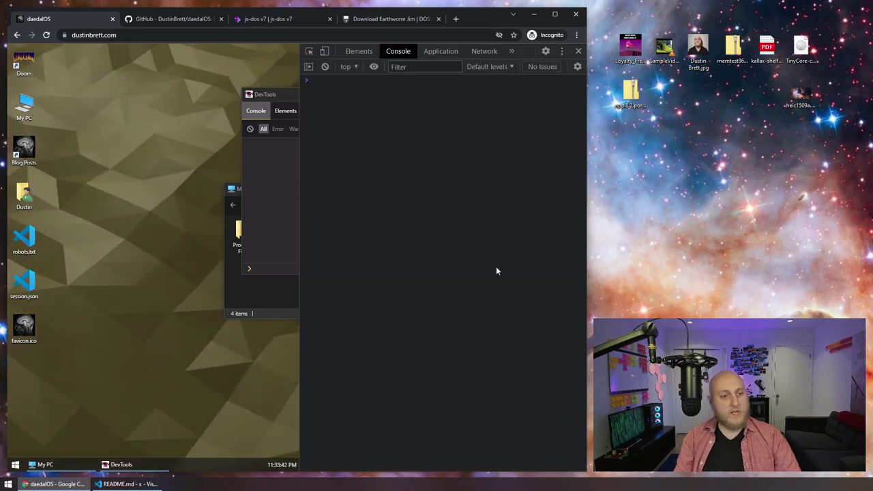
pyautogui.click(578, 53)
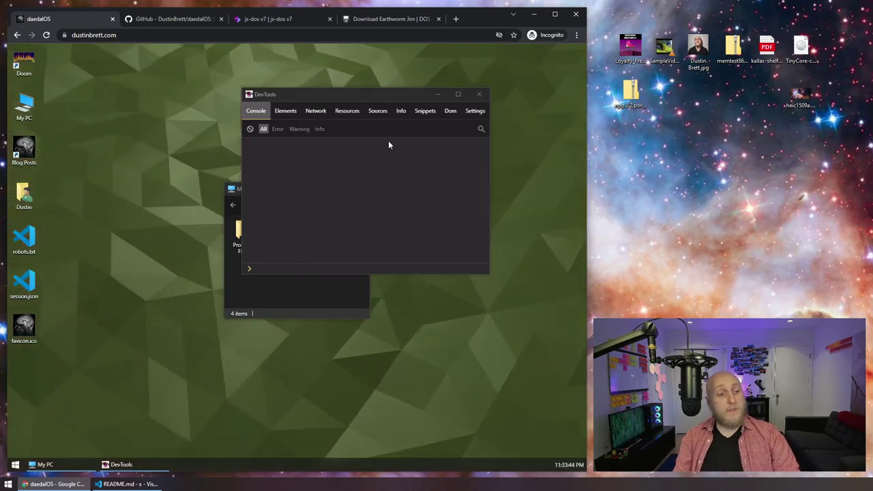
# Look through DevTools' Elements, Network, Resources, Sources, Info, Snippets, Dom and Settings sections, and close the app
pyautogui.moveTo(319, 95); pyautogui.dragTo(213, 114)
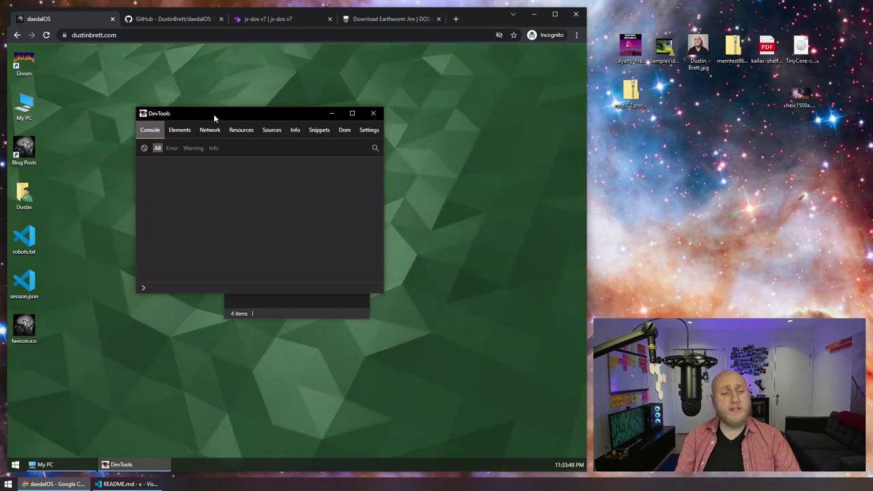
pyautogui.click(182, 129)
pyautogui.click(211, 131)
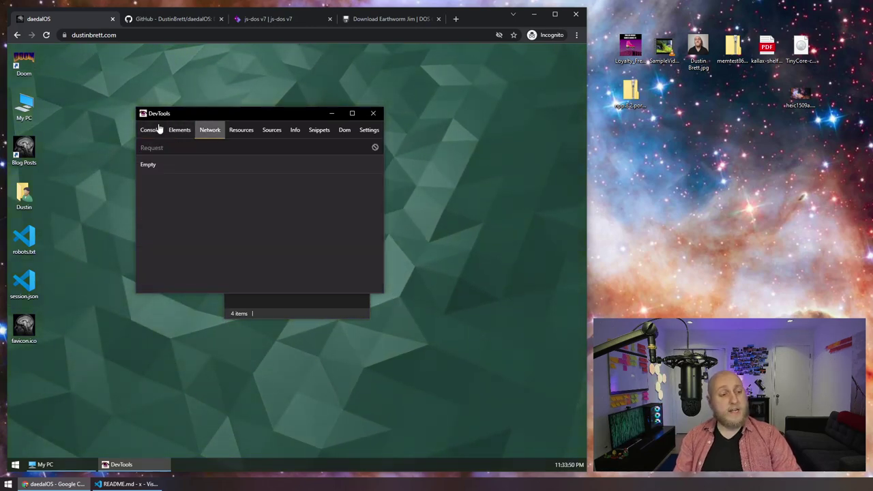
pyautogui.click(240, 134)
pyautogui.click(272, 131)
pyautogui.click(295, 131)
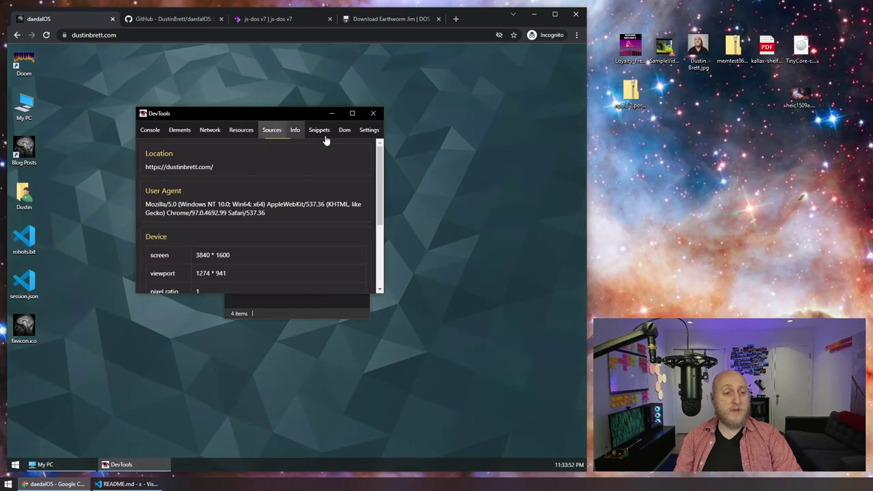
pyautogui.click(322, 134)
pyautogui.click(345, 131)
pyautogui.click(369, 129)
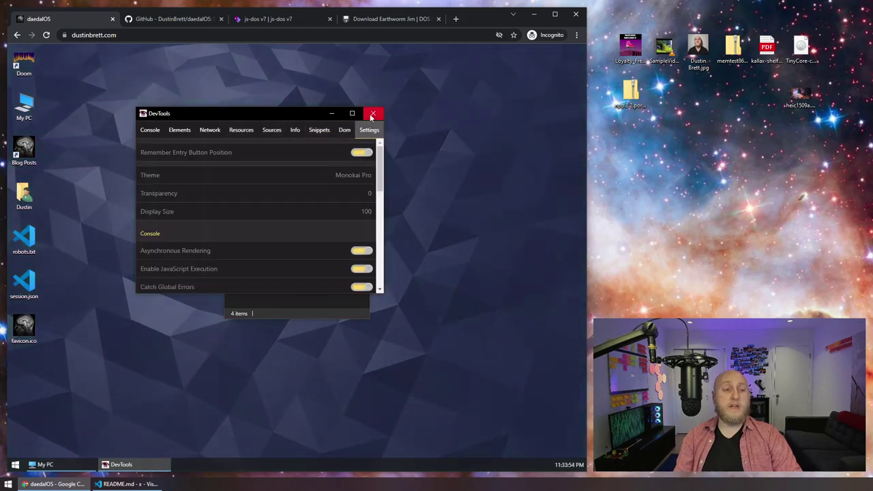
pyautogui.click(373, 115)
# Reopen DevTools over the desktop, show and dismiss the Start menu, and close DevTools
pyautogui.click(115, 359)
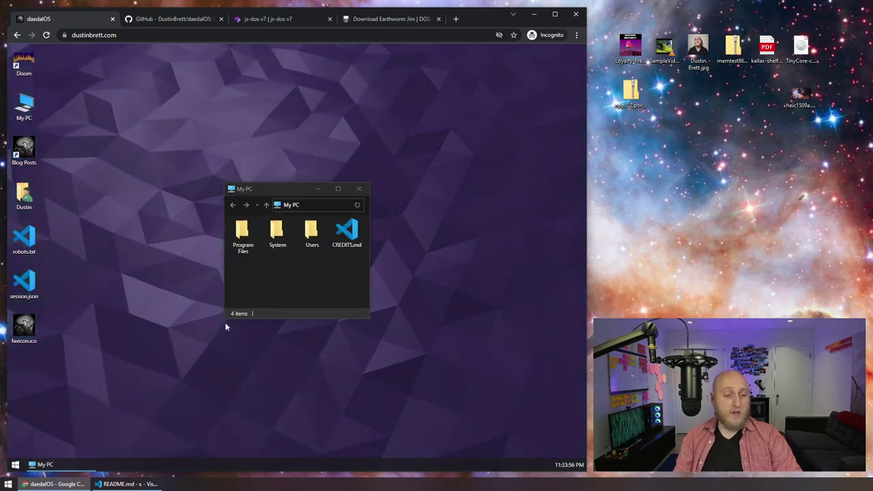
pyautogui.hotkey('ctrl', 'shift', 'i')
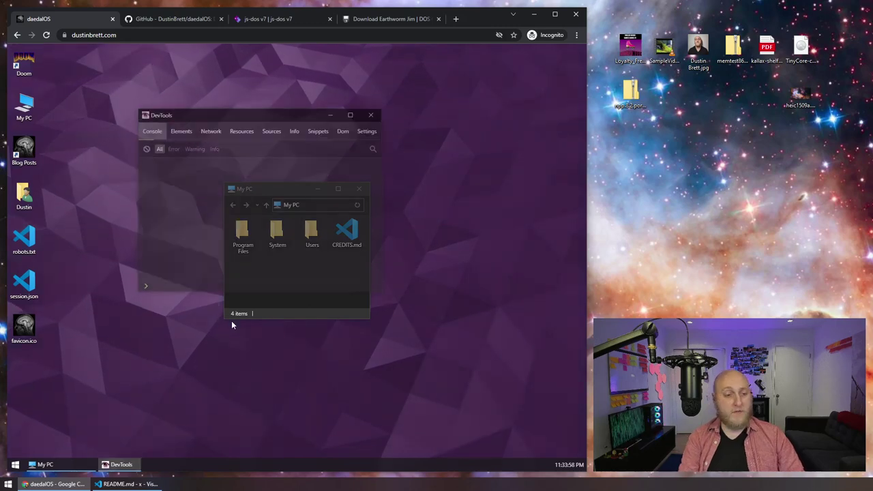
pyautogui.click(456, 365)
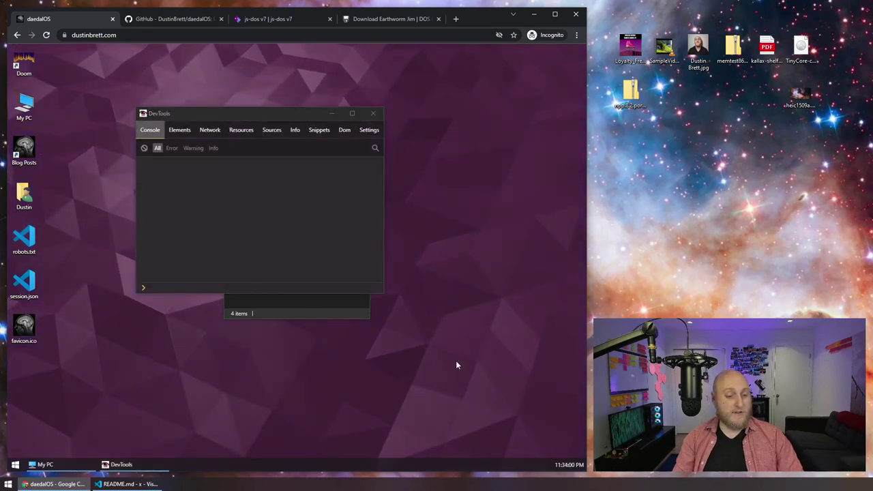
pyautogui.hotkey('ctrl', 'Escape')
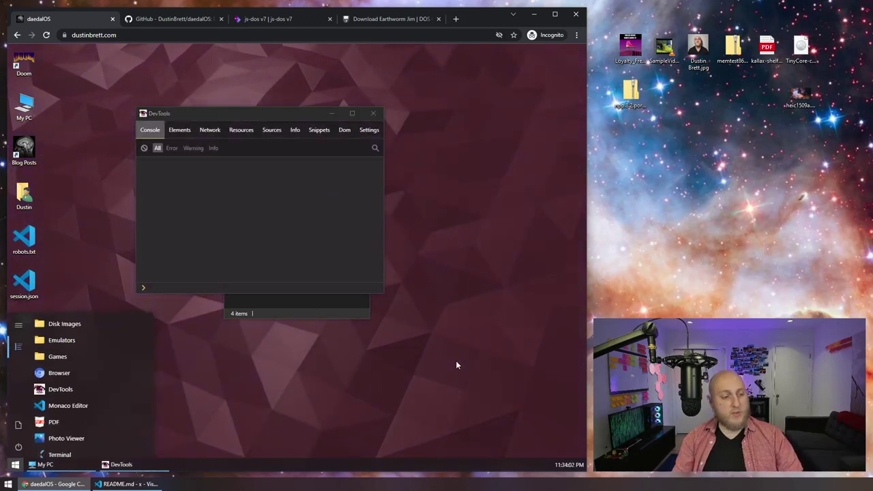
pyautogui.click(317, 204)
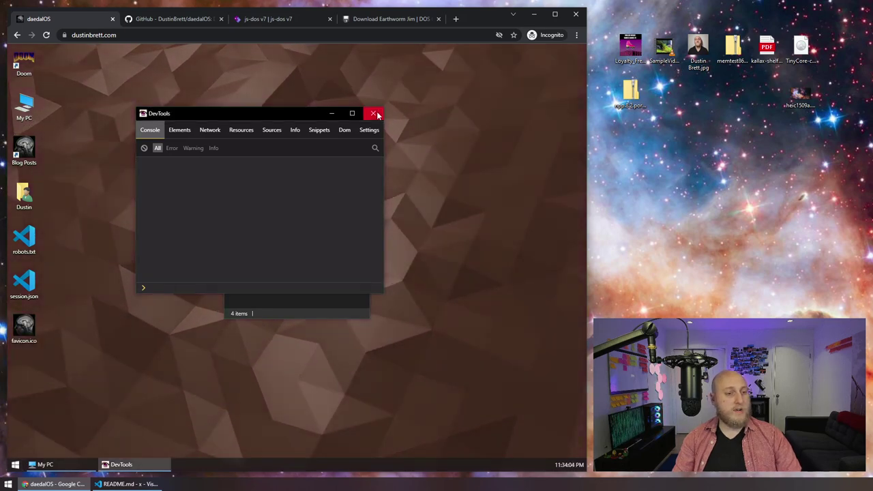
pyautogui.click(372, 113)
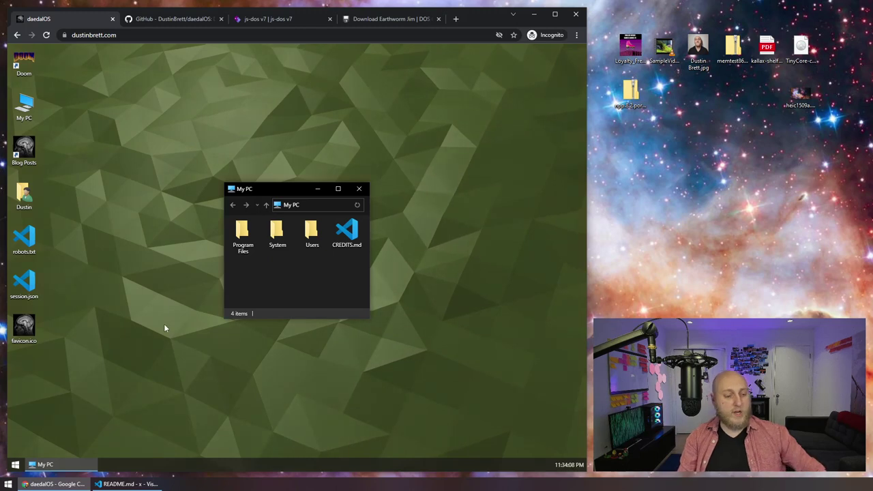
# Close the My PC window and restart daedalOS
pyautogui.rightClick(66, 468)
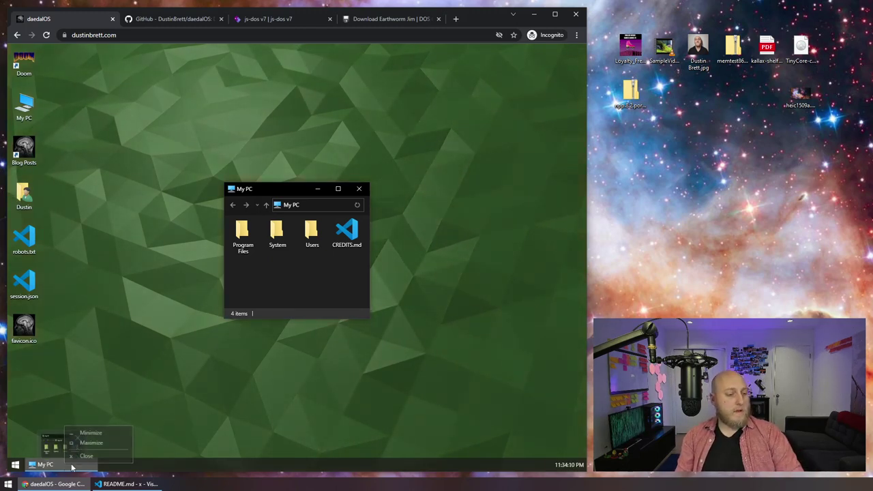
pyautogui.click(54, 452)
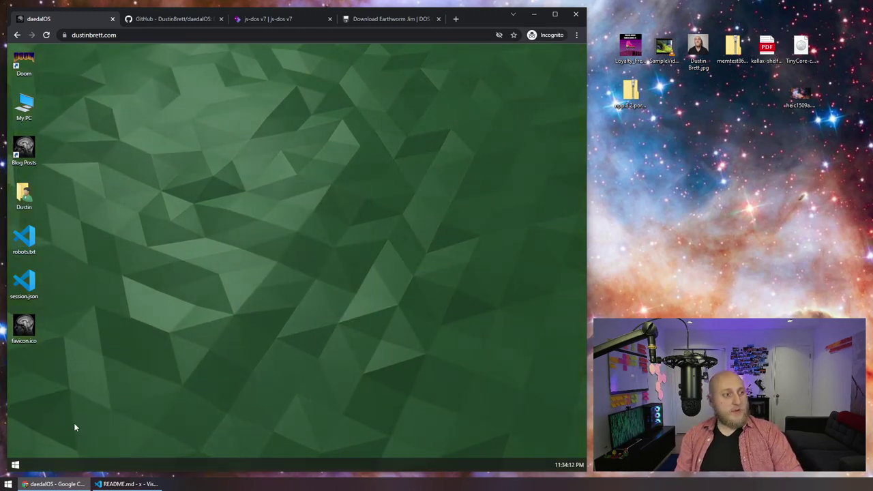
pyautogui.click(15, 464)
pyautogui.click(23, 448)
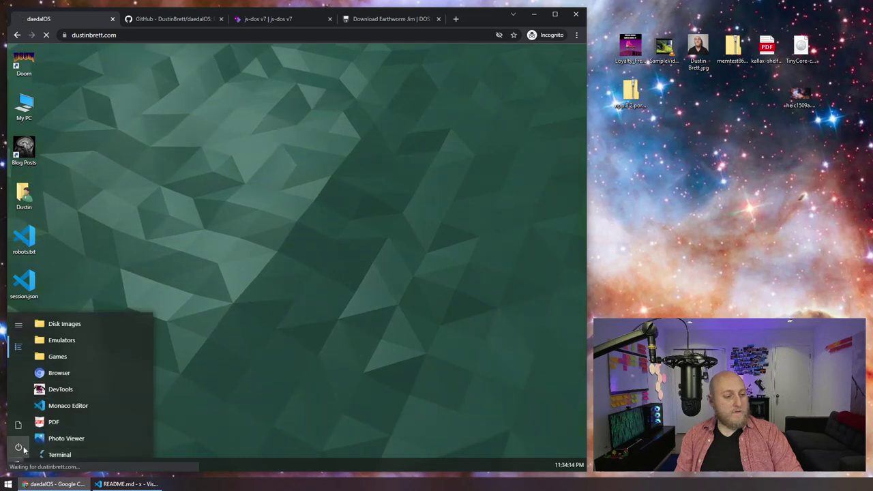
# Look through the apps listed in daedalOS's Start menu
pyautogui.click(15, 464)
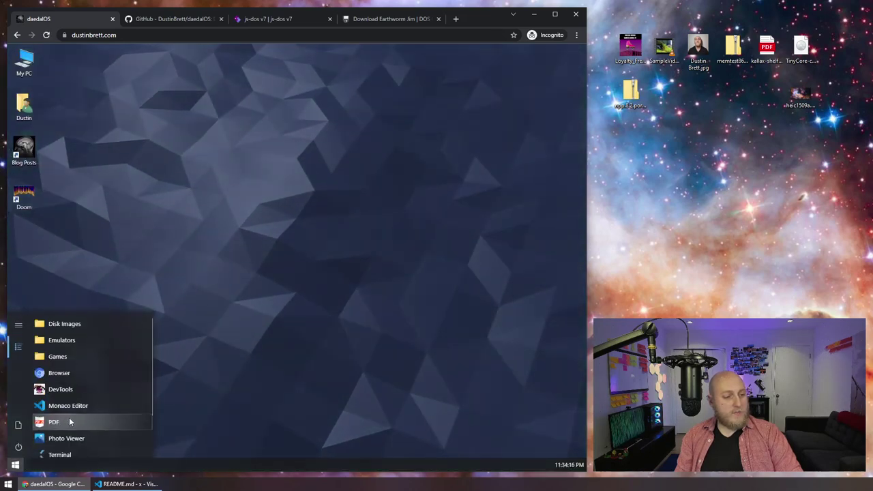
pyautogui.scroll(-1, 86, 415)
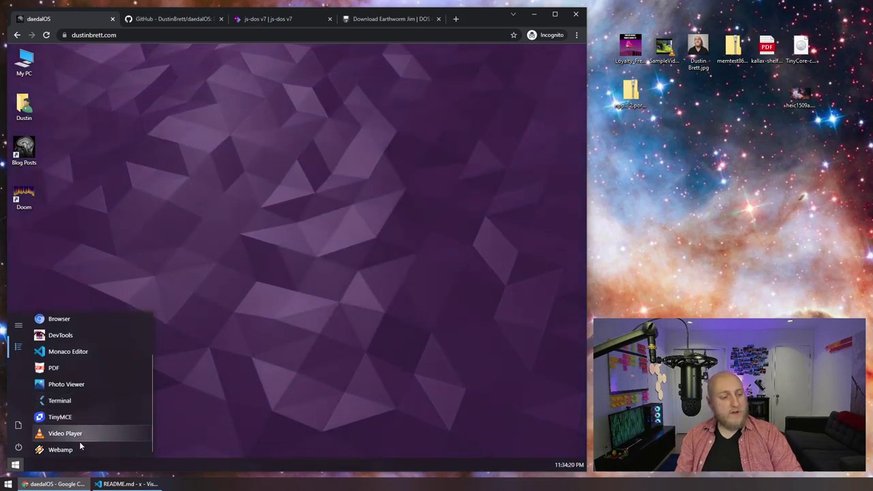
pyautogui.click(249, 291)
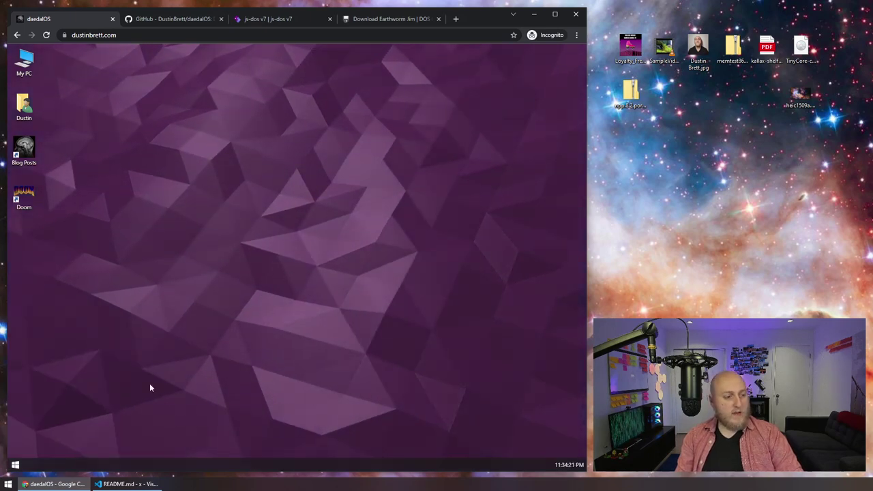
# Open the Terminal, move its window higher on the desktop, and close it
pyautogui.click(15, 464)
pyautogui.click(47, 456)
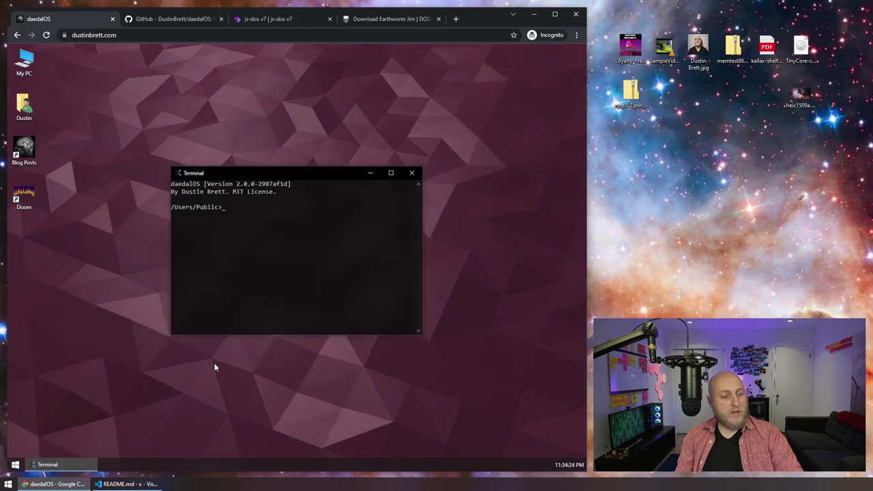
pyautogui.moveTo(240, 175); pyautogui.dragTo(222, 108)
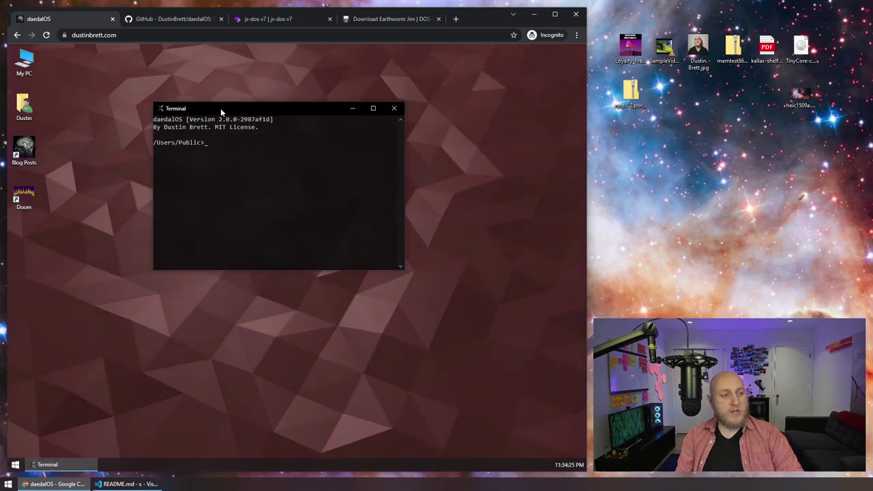
pyautogui.click(393, 109)
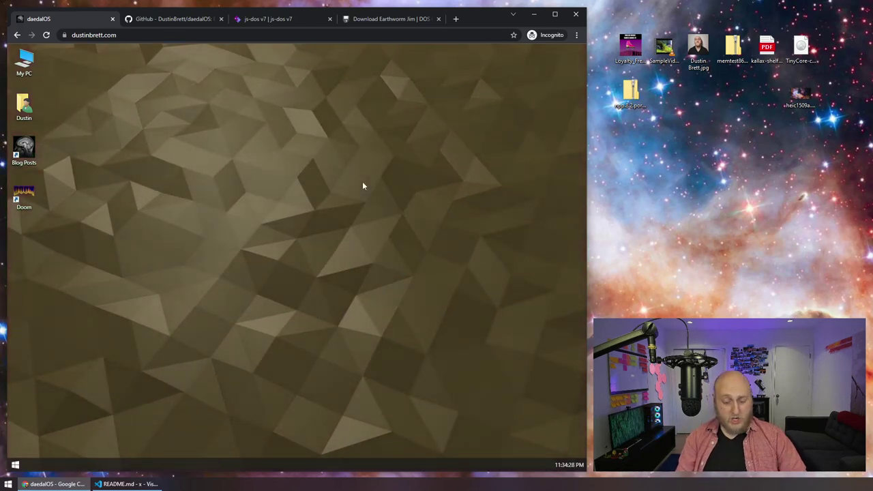
# Open a Terminal over the desktop, reposition its window, and run the help command
pyautogui.hotkey('ctrl', 'alt', 't')
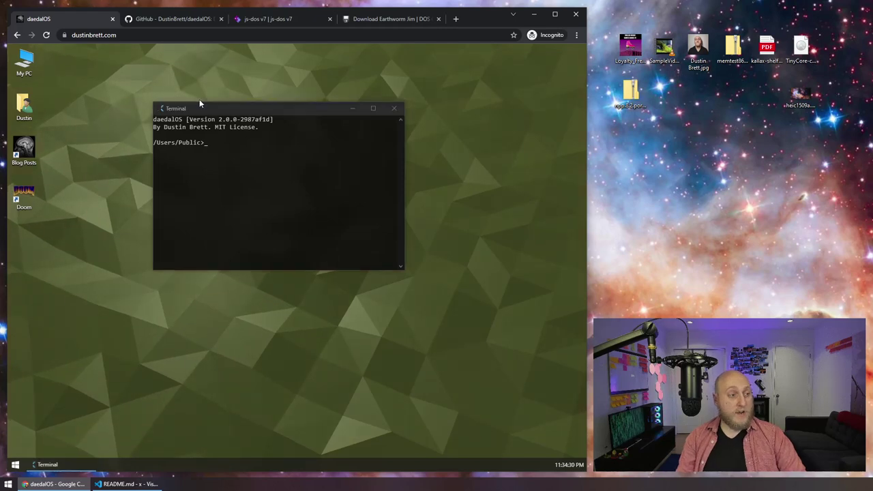
pyautogui.moveTo(244, 111); pyautogui.dragTo(300, 90)
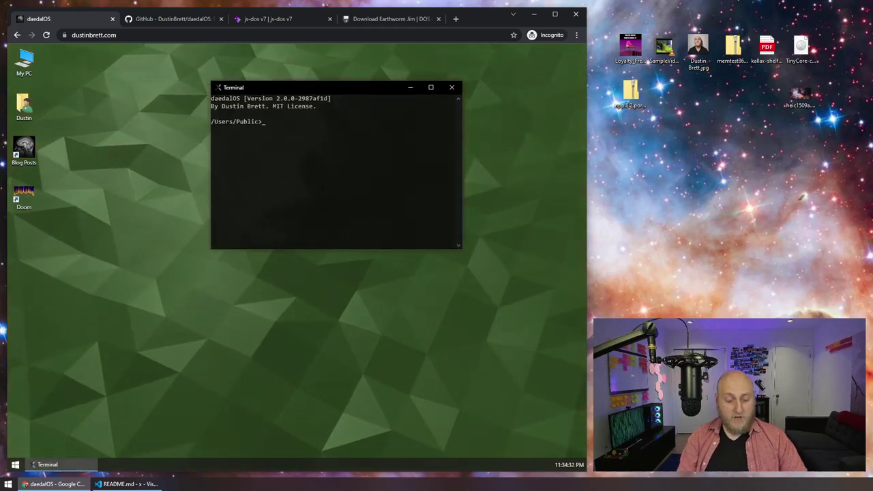
pyautogui.write('help')
pyautogui.press('Return')
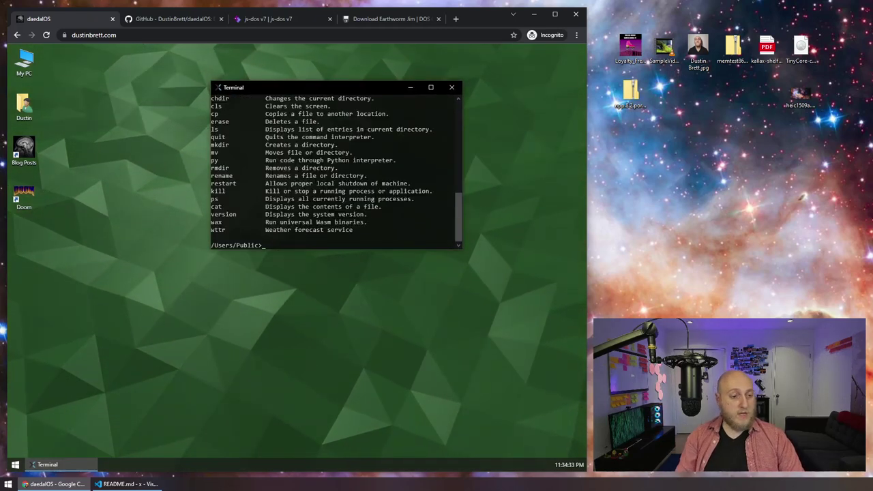
# Examine the full list of commands and aliases in a maximized Terminal, and restore the window to its normal size
pyautogui.click(430, 87)
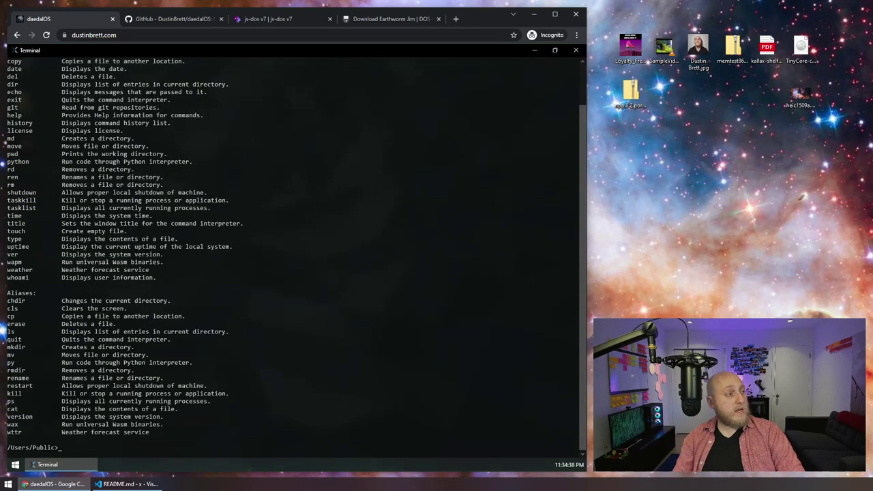
pyautogui.scroll(2, 293, 252)
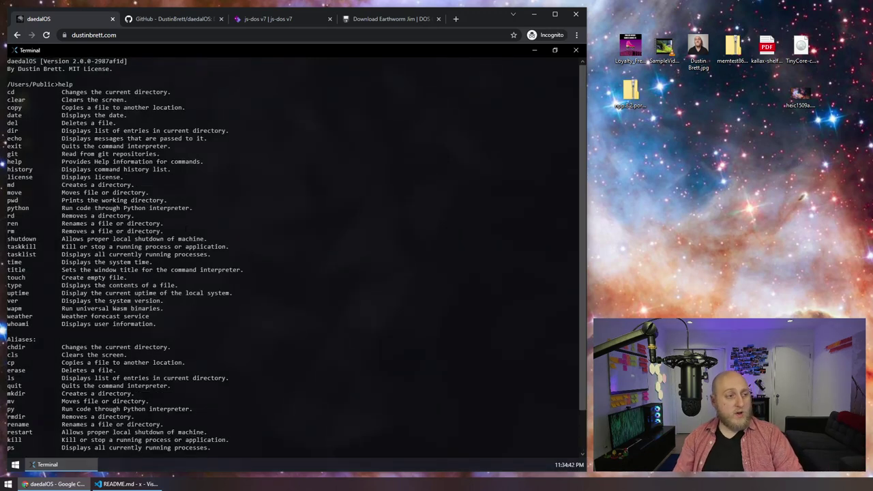
pyautogui.scroll(-2, 296, 292)
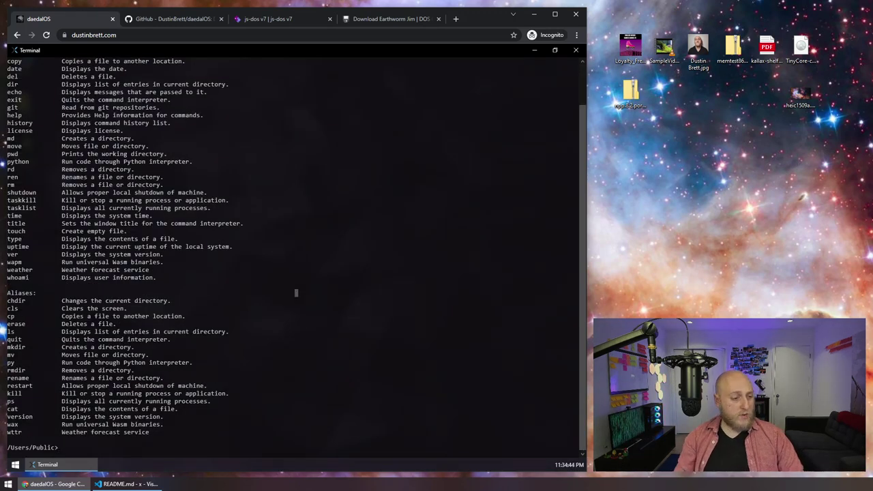
pyautogui.doubleClick(208, 51)
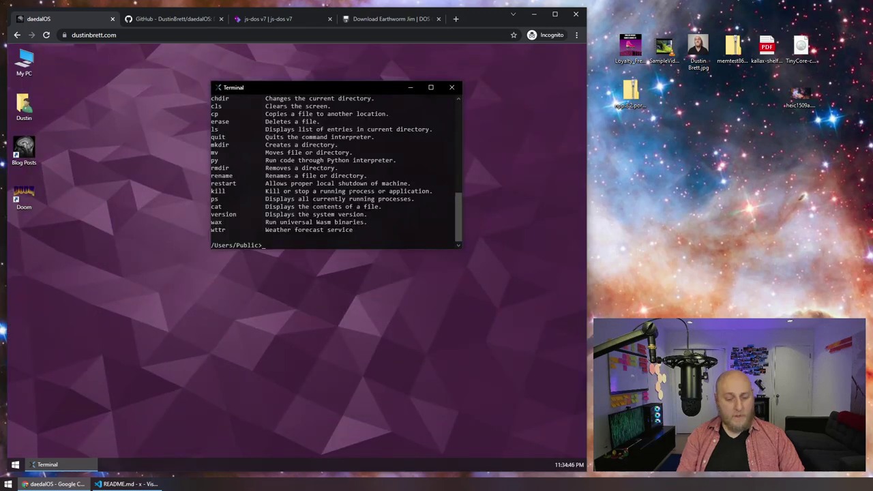
# List the contents of the /Users/Public directory with the dir command
pyautogui.write('dir')
pyautogui.press('Return')
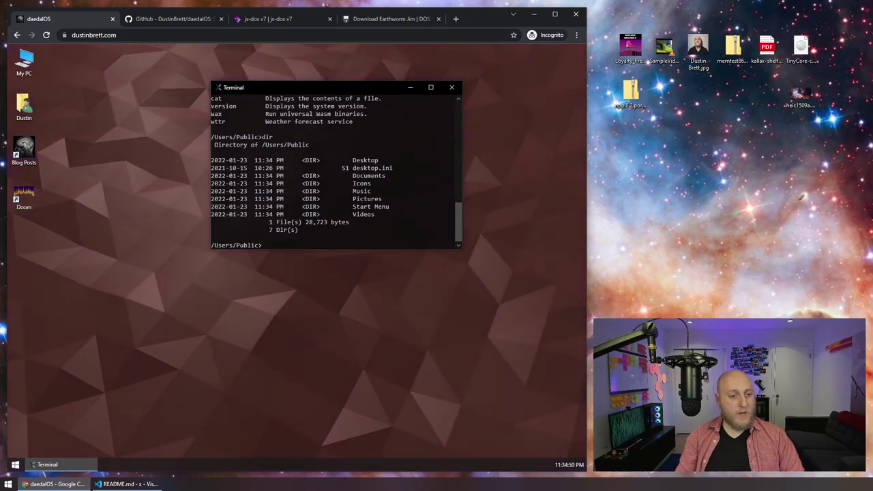
# Change to the Desktop directory in the Terminal and list its contents with the dir command
pyautogui.write('cd Desktop')
pyautogui.press('Return')
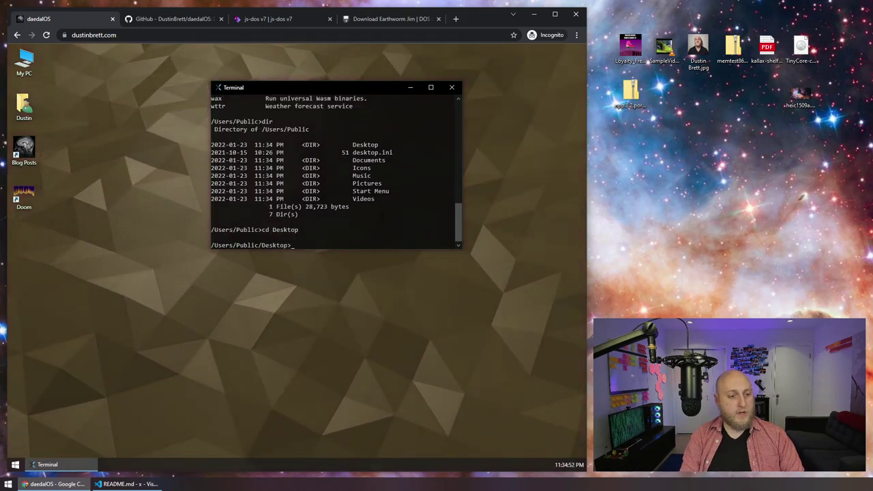
pyautogui.write('dir')
pyautogui.press('Return')
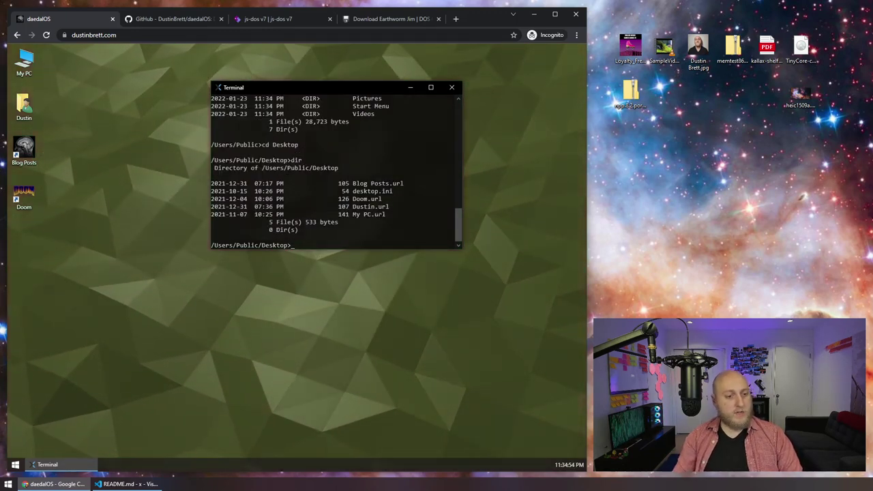
# Create a new text document on the daedalOS desktop and name it Dustin.txt
pyautogui.click(69, 283)
pyautogui.rightClick(69, 280)
pyautogui.moveTo(121, 342)
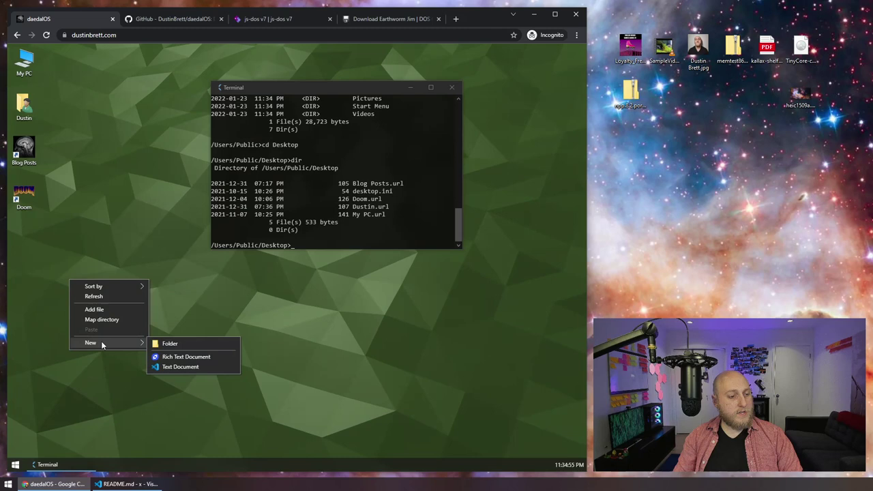
pyautogui.click(188, 368)
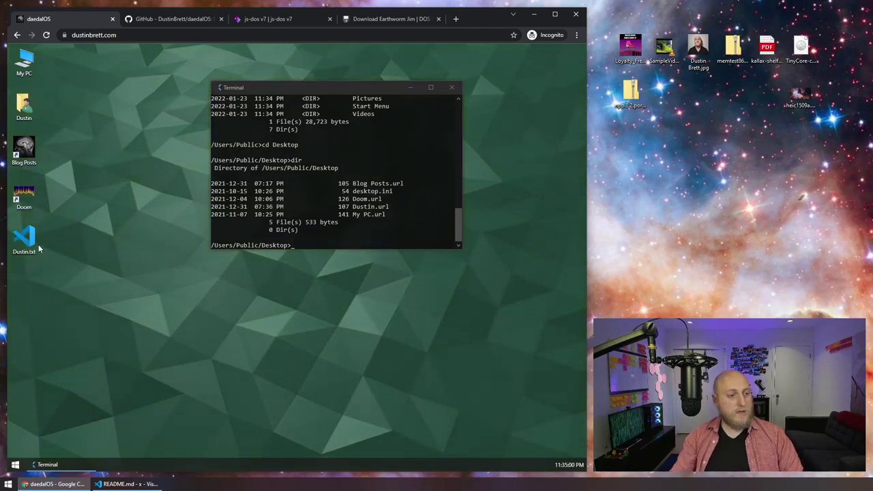
# List the Desktop directory again in the Terminal to check for the new text file
pyautogui.click(207, 173)
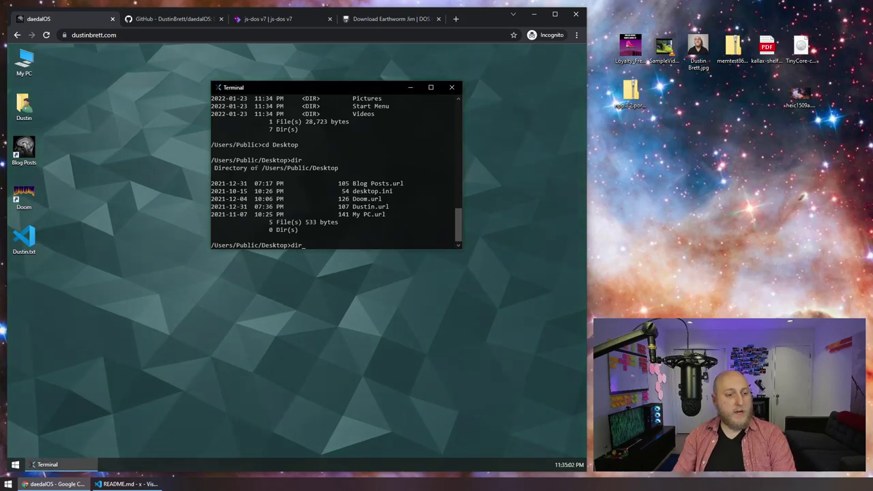
pyautogui.write('dir')
pyautogui.press('Return')
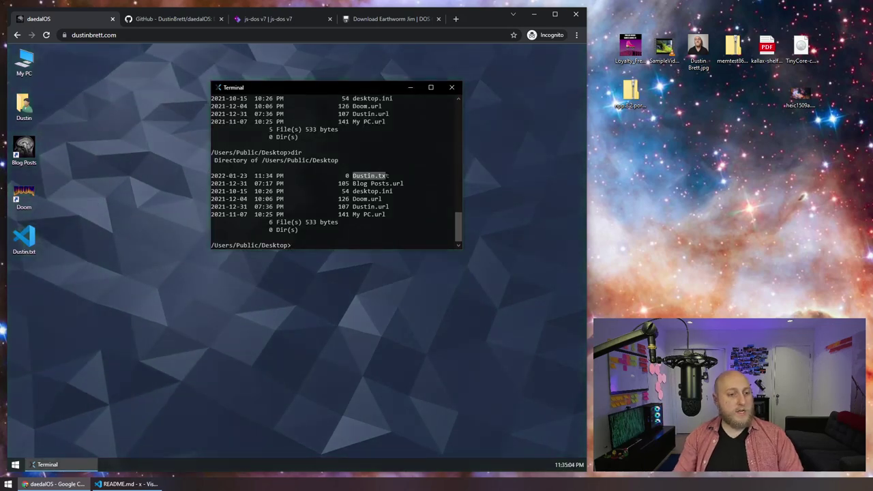
# Open Dustin.txt from the desktop in Monaco Editor, save the text "Hello" in it, and close the editor
pyautogui.click(30, 241)
pyautogui.doubleClick(30, 242)
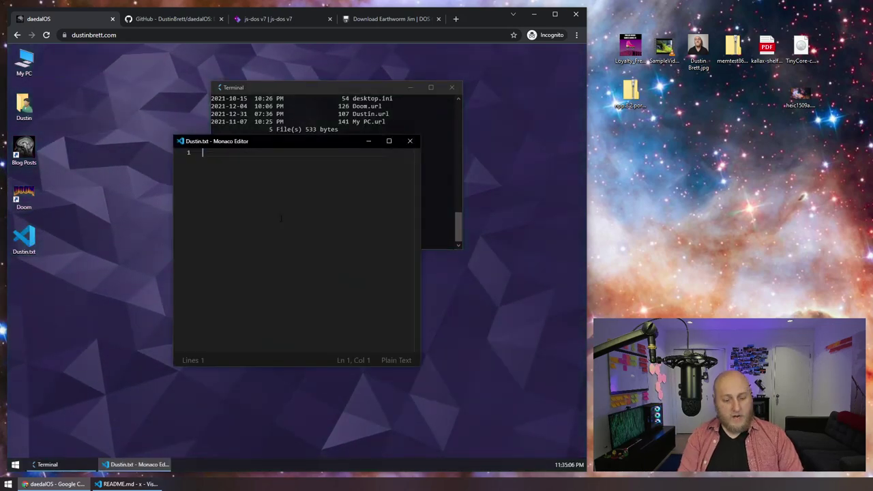
pyautogui.write('Hello')
pyautogui.click(410, 141)
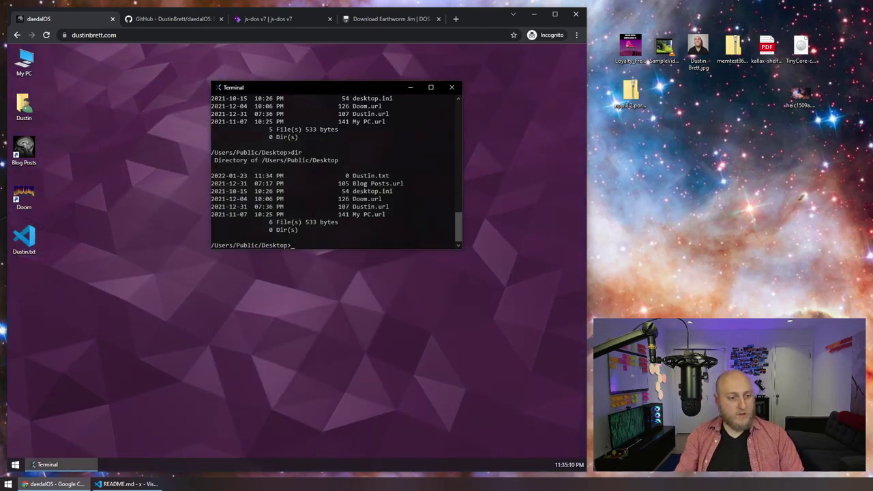
# Display the contents of Dustin.txt in the Terminal with the type command, and close the Terminal
pyautogui.write('type ')
pyautogui.write('Dustin.url')
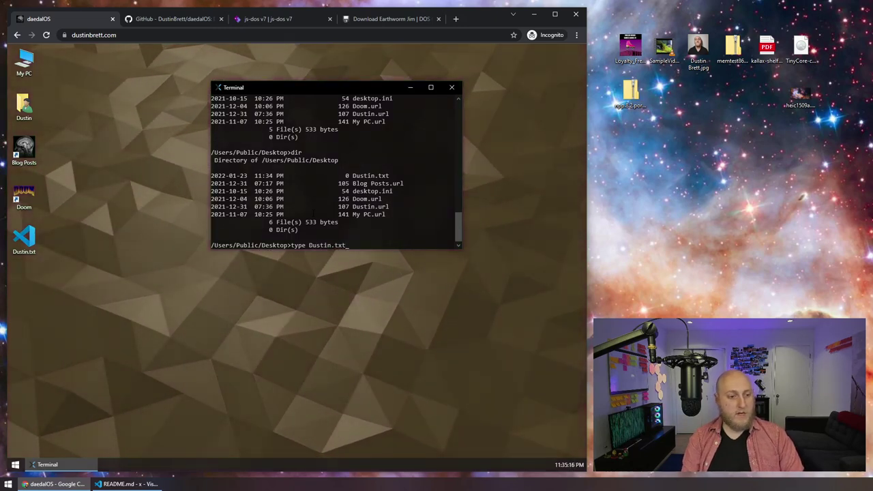
pyautogui.press('Return')
pyautogui.moveTo(211, 227); pyautogui.dragTo(216, 229)
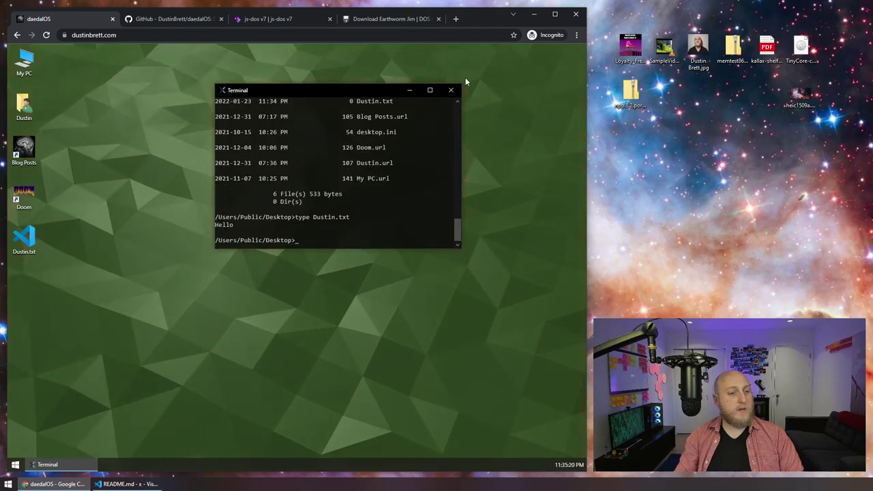
pyautogui.click(451, 89)
# Open a fresh Terminal, reposition its window on the desktop, and view the command list with help
pyautogui.click(15, 464)
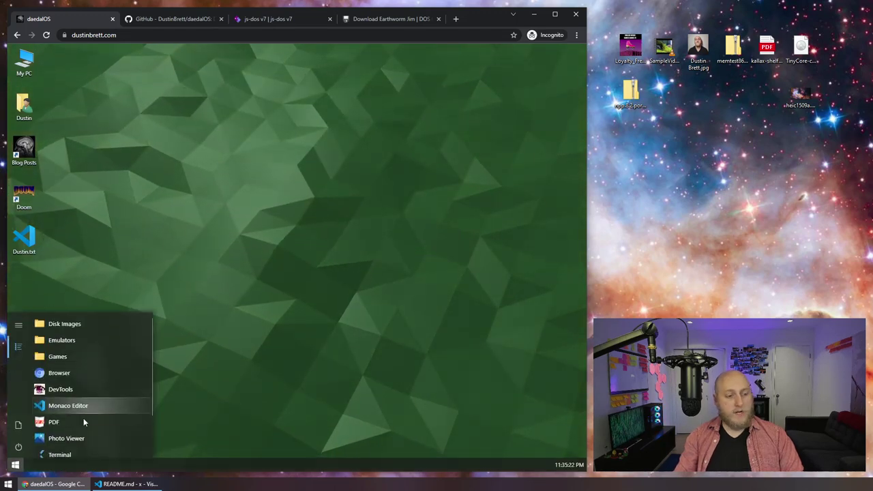
pyautogui.click(68, 453)
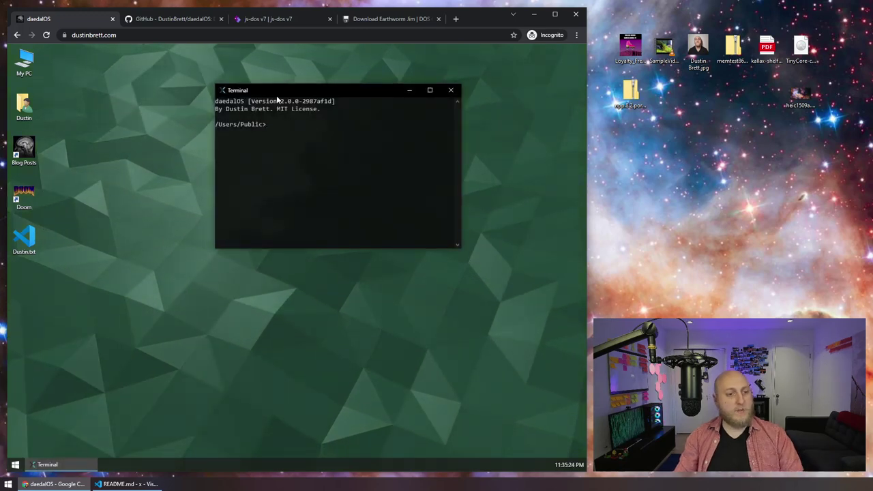
pyautogui.moveTo(276, 95); pyautogui.dragTo(249, 103)
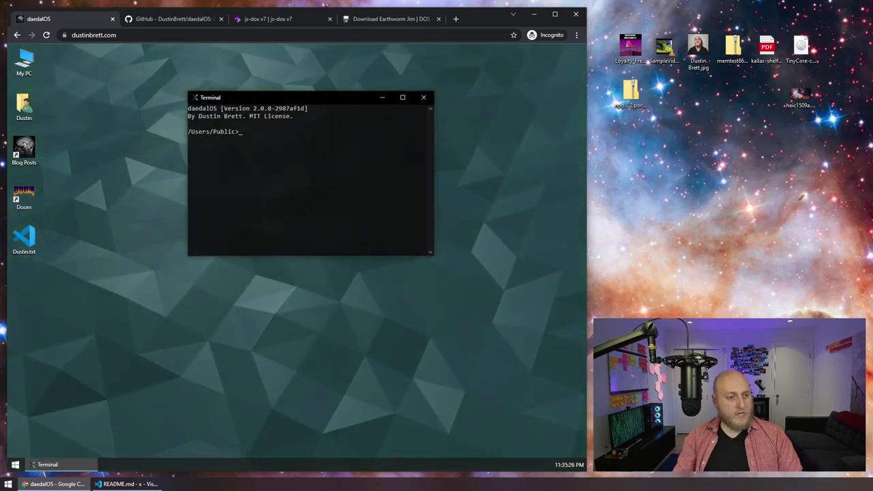
pyautogui.write('help')
pyautogui.press('Return')
pyautogui.scroll(5, 310, 180)
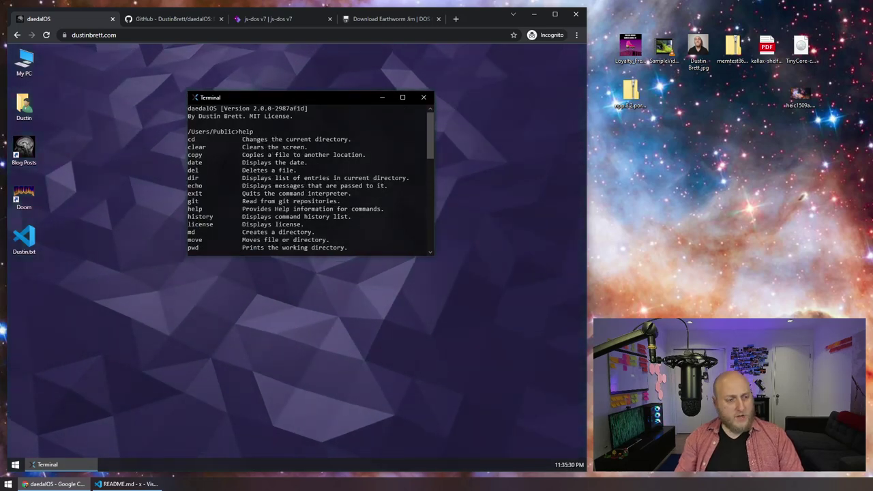
# Show the current date with the date command and list the /Users/Public directory with dir
pyautogui.write('da')
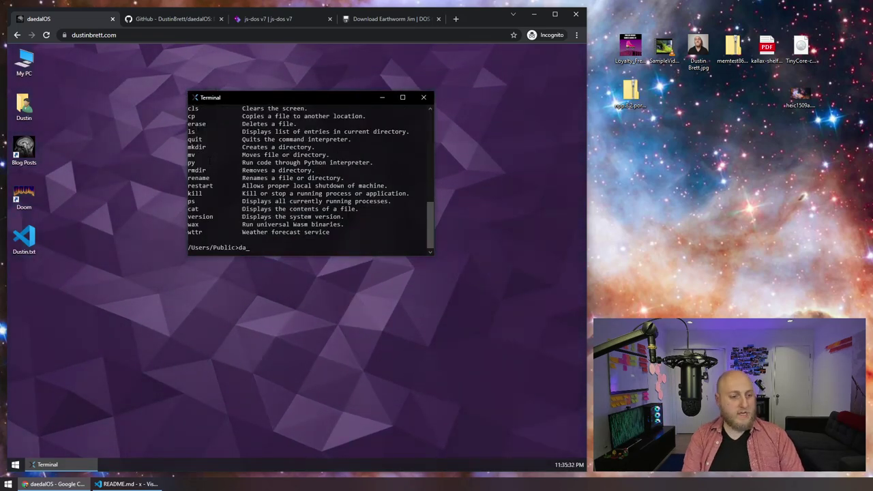
pyautogui.write('te')
pyautogui.press('Return')
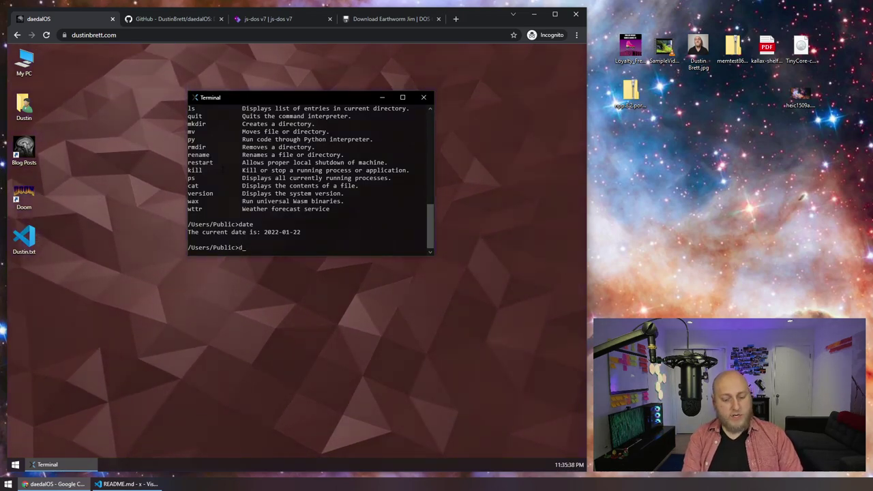
pyautogui.write('dir')
pyautogui.press('Return')
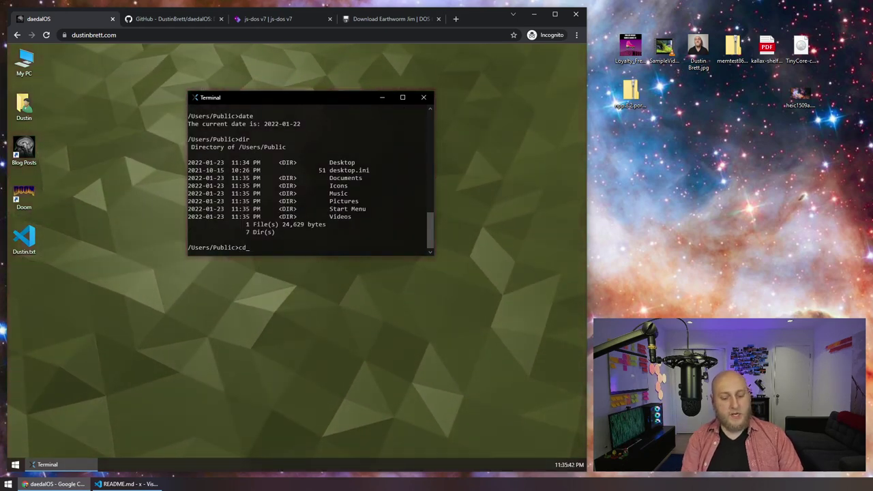
# Change to the Icons directory and list its contents with the dir command
pyautogui.write('cd Icons')
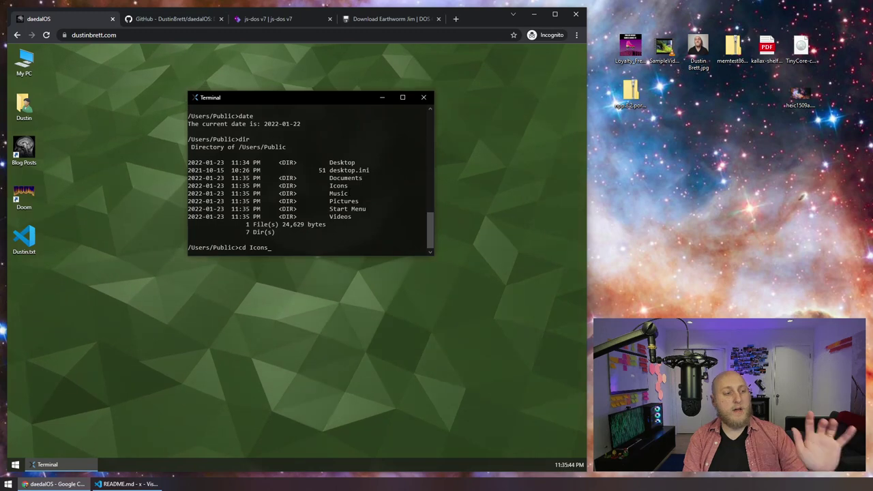
pyautogui.press('Return')
pyautogui.write('dir')
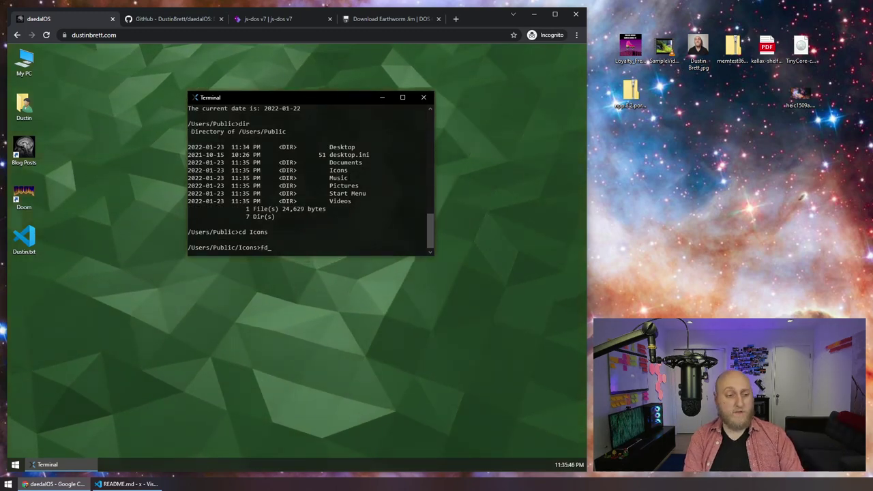
pyautogui.press('Return')
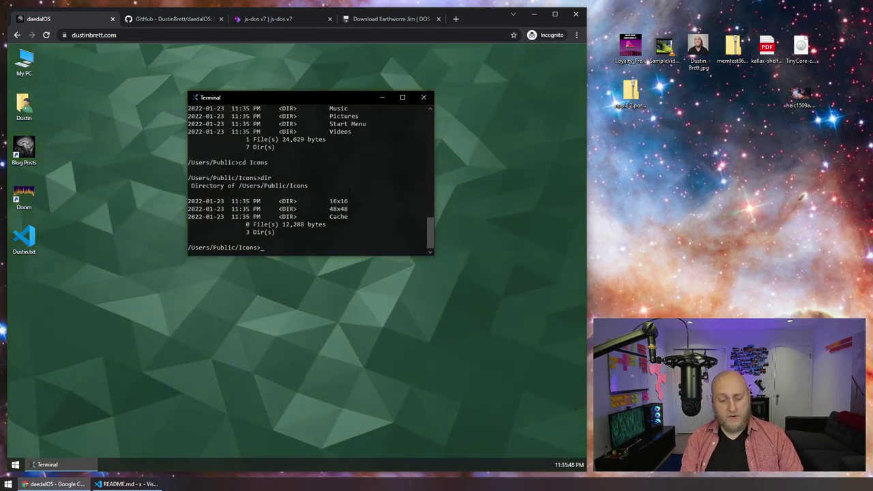
# Return to the parent /Users/Public directory with cd .. and list its contents
pyautogui.write('cd ..')
pyautogui.press('Return')
pyautogui.write('dir')
pyautogui.press('Return')
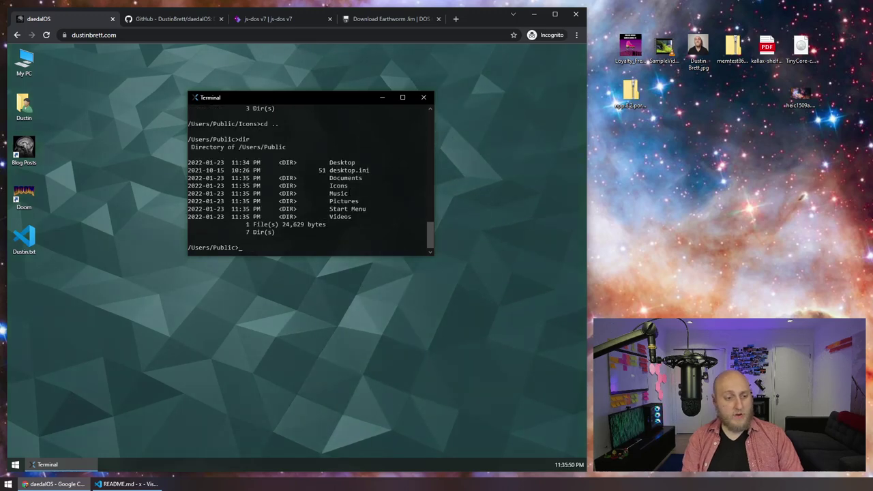
# Go up one more level to the /Users directory and list its contents
pyautogui.write('cd ..')
pyautogui.press('Return')
pyautogui.write('d')
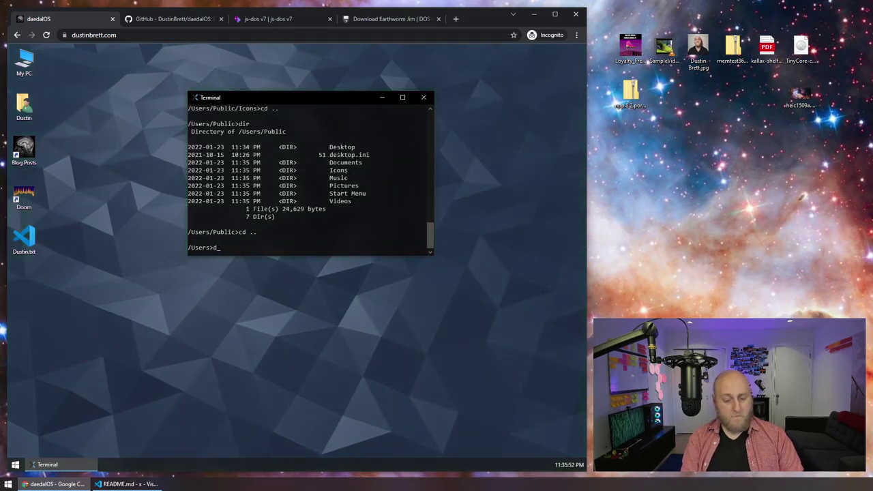
pyautogui.write('ir')
pyautogui.press('Return')
# Run the help command in /Users and read through the full list of commands and aliases
pyautogui.write('h')
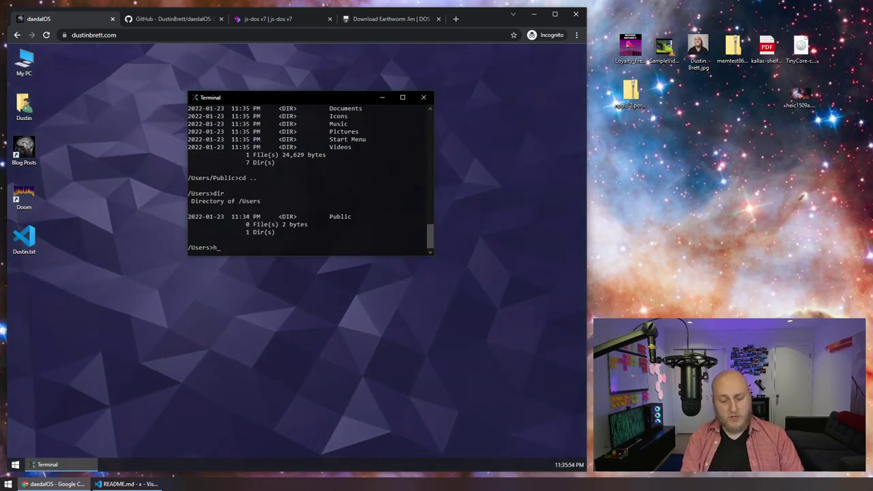
pyautogui.write('elp')
pyautogui.press('Return')
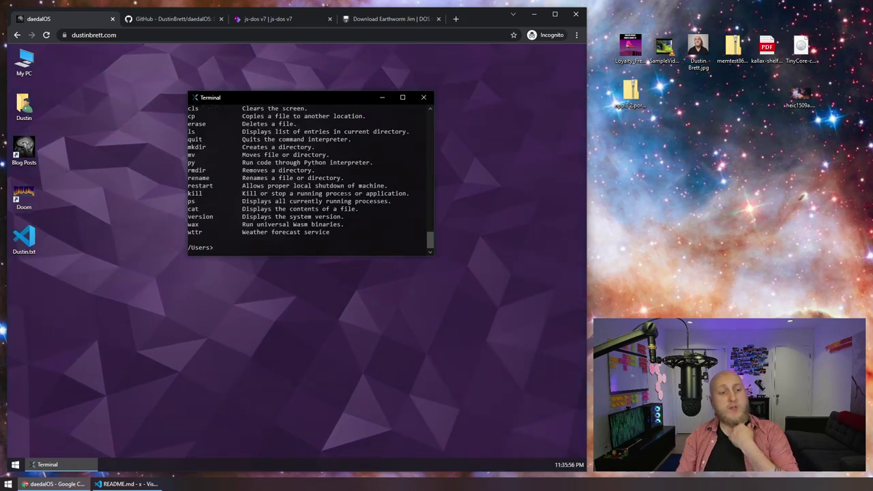
pyautogui.scroll(7, 310, 177)
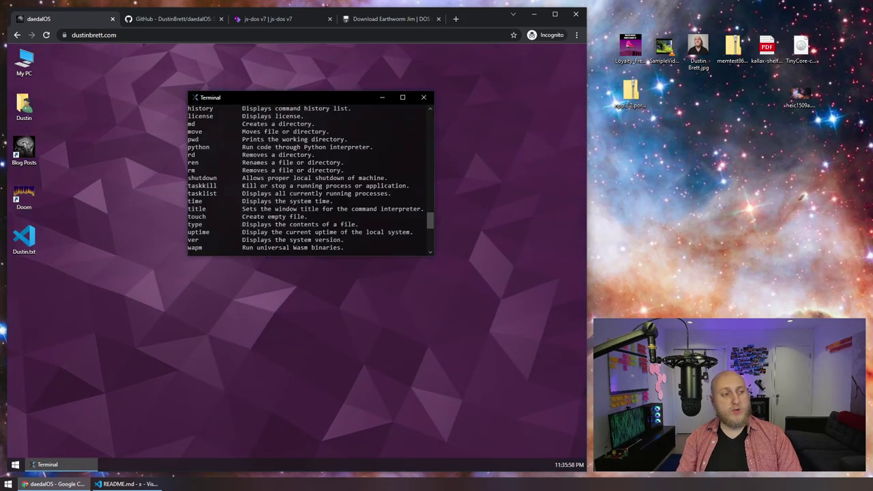
pyautogui.scroll(7, 310, 177)
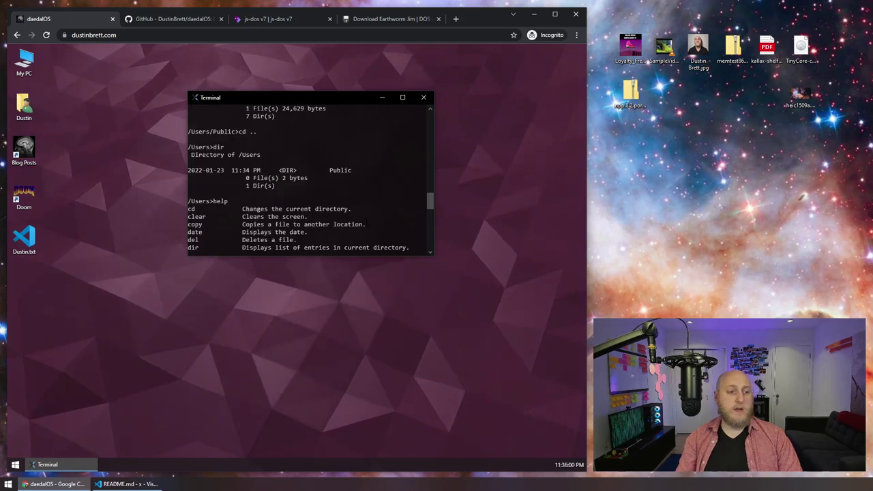
pyautogui.scroll(-2, 310, 177)
pyautogui.scroll(-2, 311, 177)
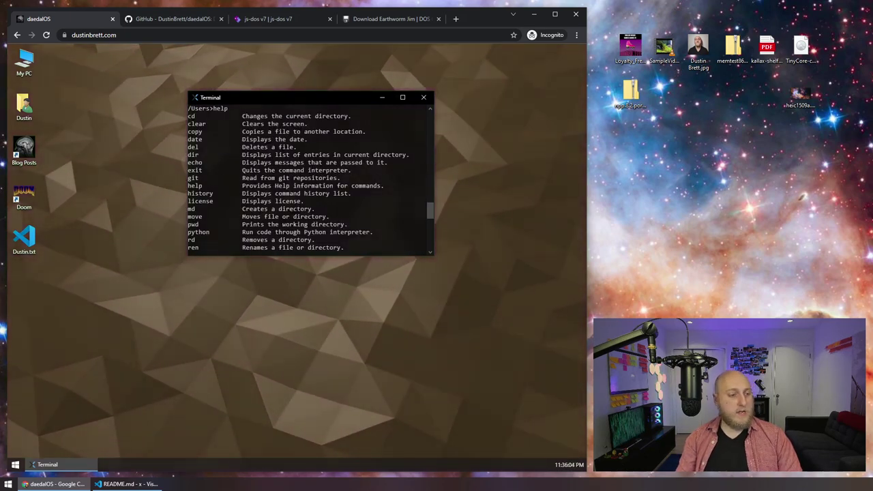
pyautogui.scroll(-6, 311, 177)
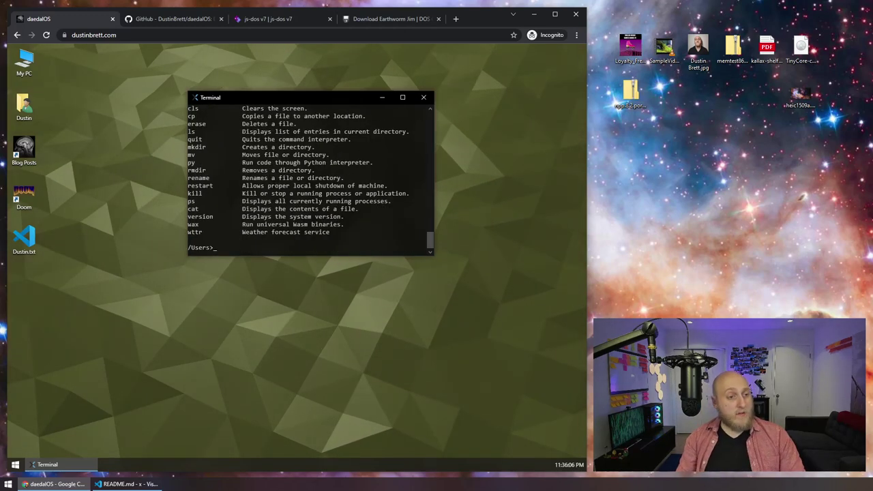
# Select the HTTPS clone URL of the daedalOS repository on GitHub, and return to the daedalOS desktop
pyautogui.click(183, 20)
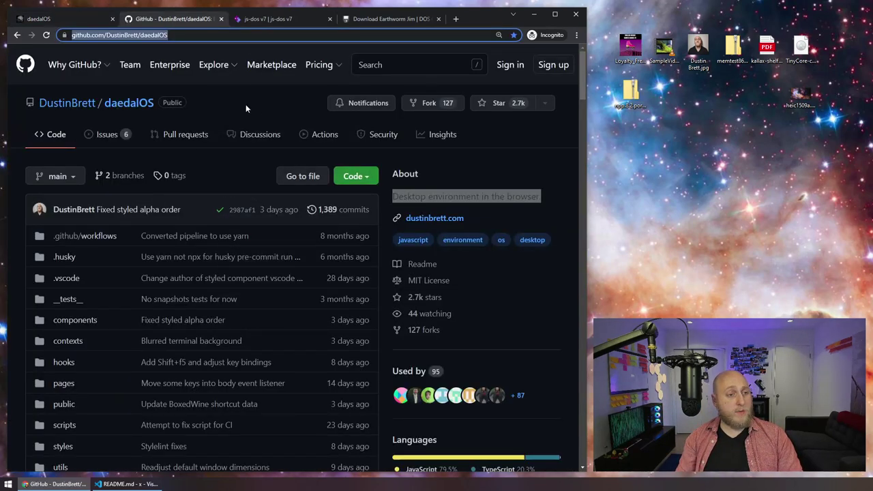
pyautogui.click(132, 151)
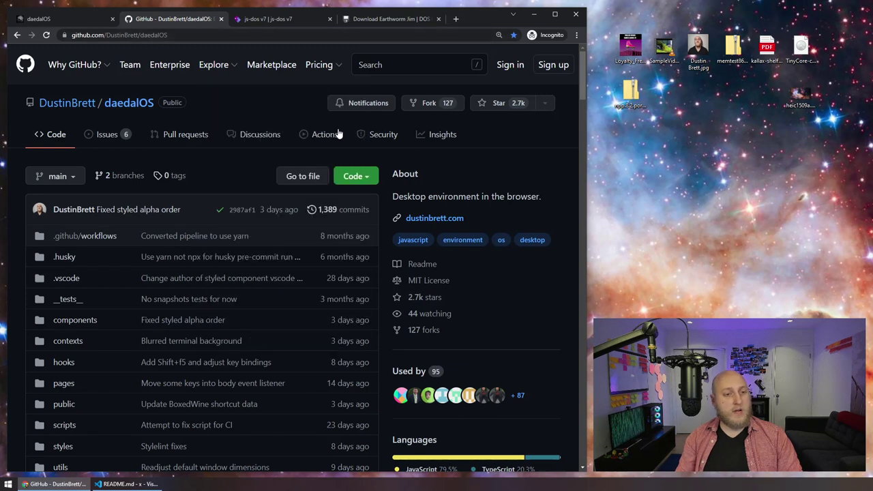
pyautogui.click(354, 176)
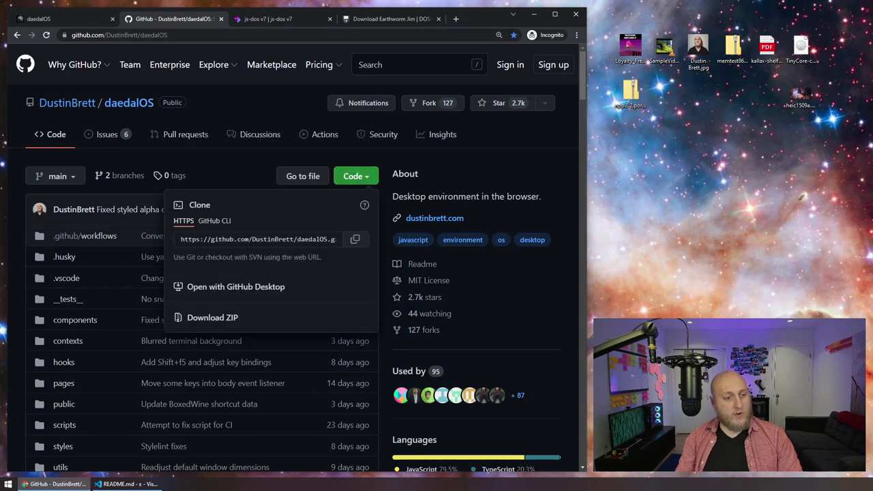
pyautogui.click(257, 239)
pyautogui.click(75, 19)
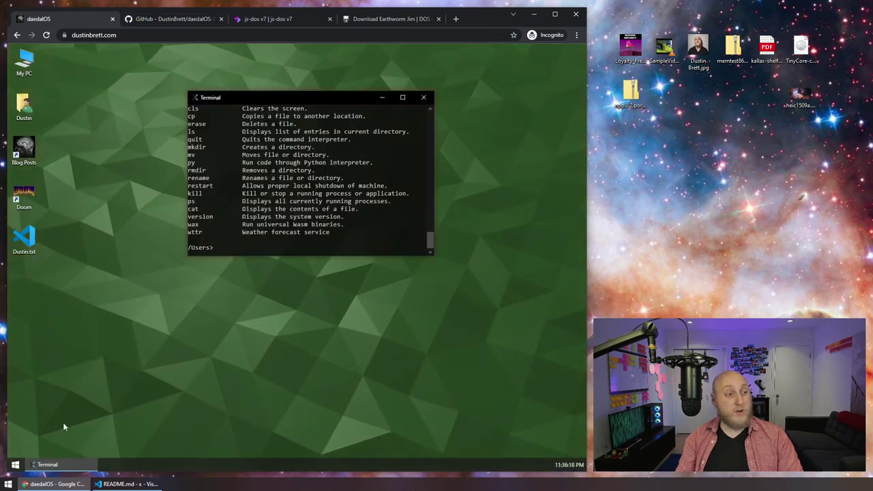
# Restart daedalOS to reset its desktop and session, and open a new Terminal
pyautogui.click(15, 465)
pyautogui.click(14, 450)
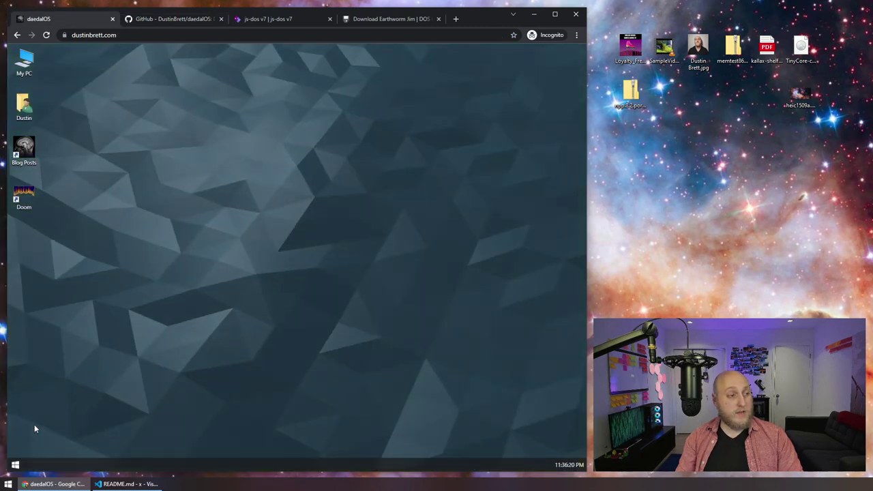
pyautogui.click(12, 466)
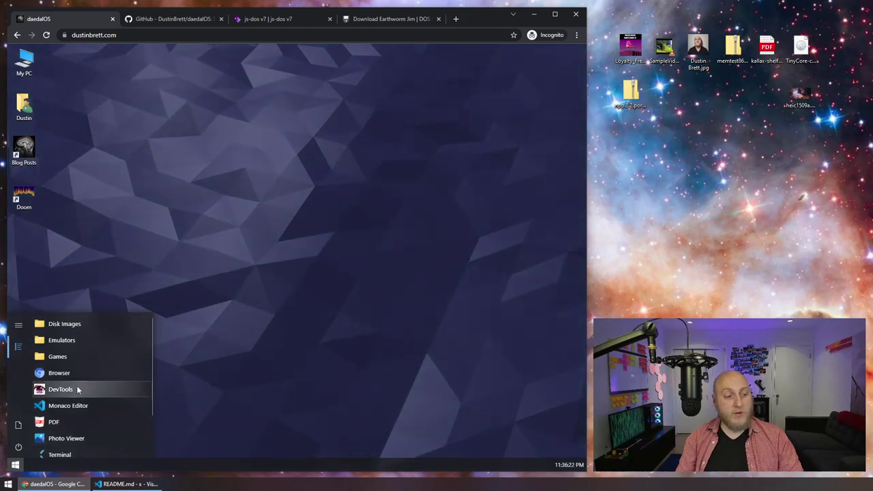
pyautogui.click(77, 455)
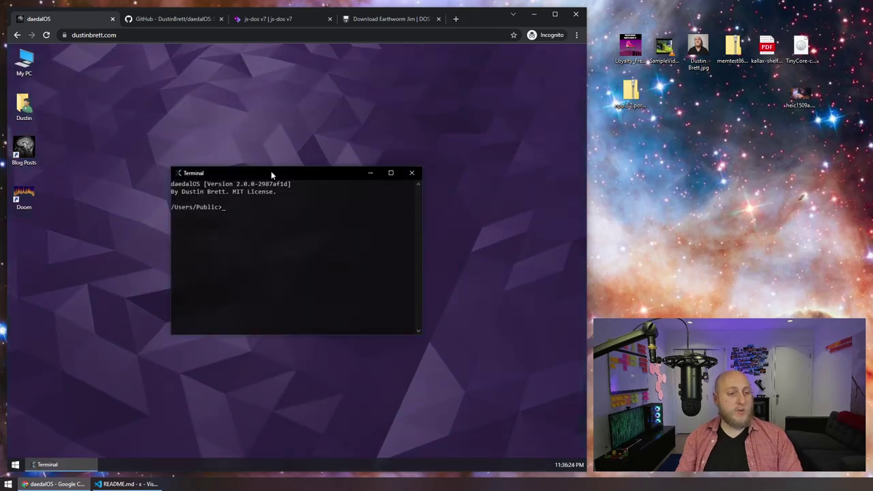
# Change to the Desktop directory in the Terminal and try to git clone the daedalOS repository from its GitHub HTTPS URL
pyautogui.moveTo(271, 174); pyautogui.dragTo(298, 114)
pyautogui.write('cd Deskt')
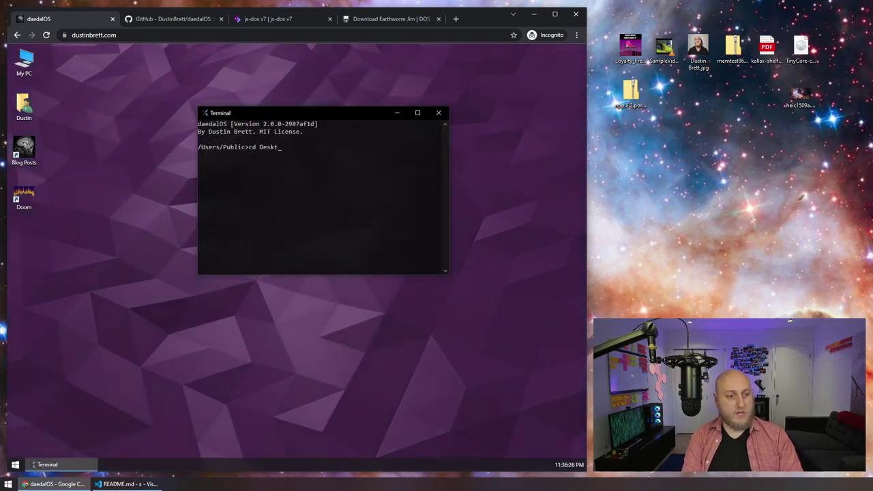
pyautogui.write('op')
pyautogui.press('Return')
pyautogui.write('git cl')
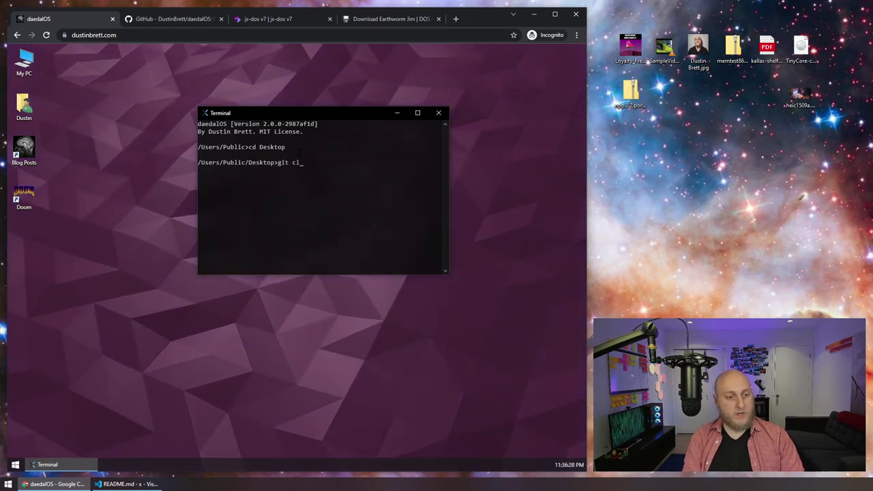
pyautogui.write('one')
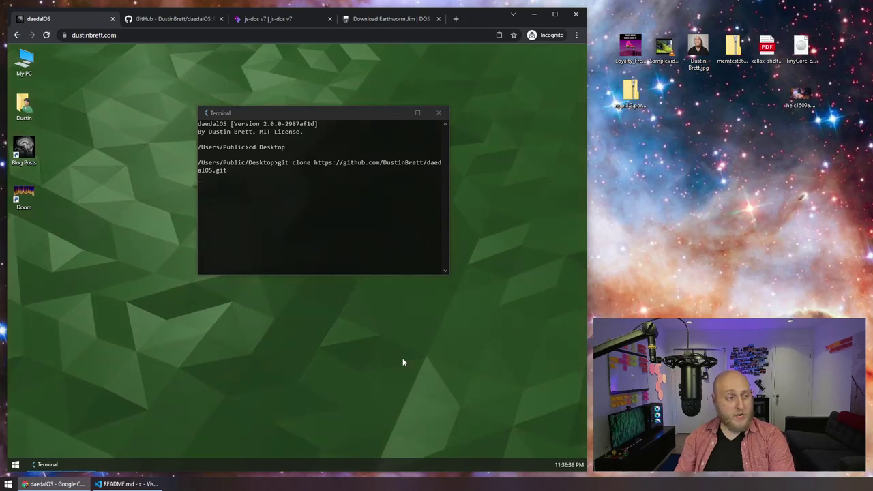
# Check the browser's developer console for errors related to the git clone, and close it again
pyautogui.hotkey('ctrl', 'shift', 'j')
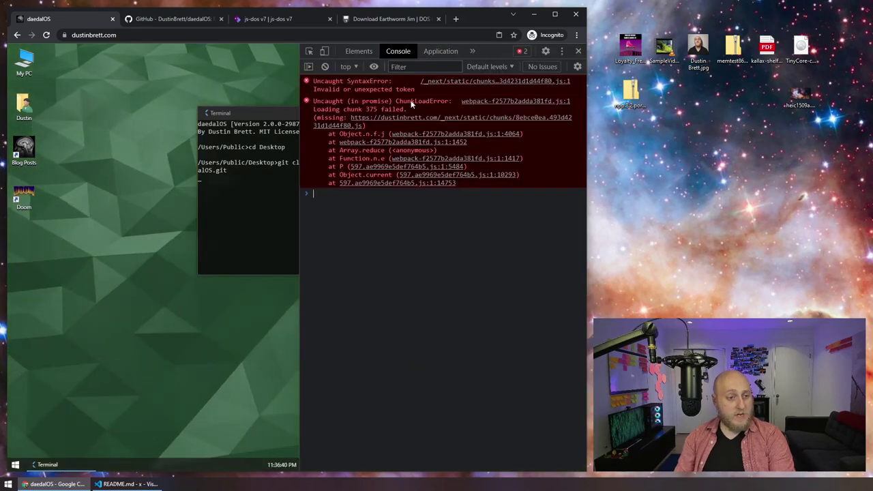
pyautogui.hotkey('ctrl', 'shift', 'j')
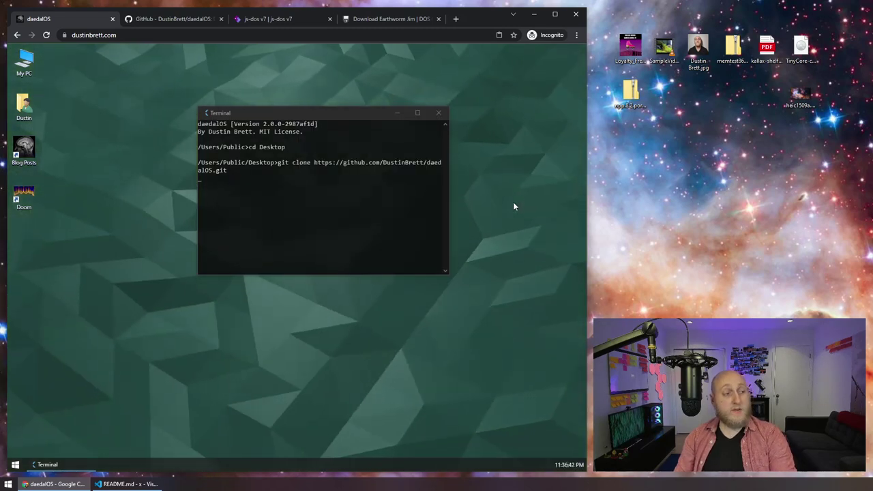
# Close the stuck Terminal, reload the daedalOS page and open a fresh Terminal
pyautogui.click(438, 112)
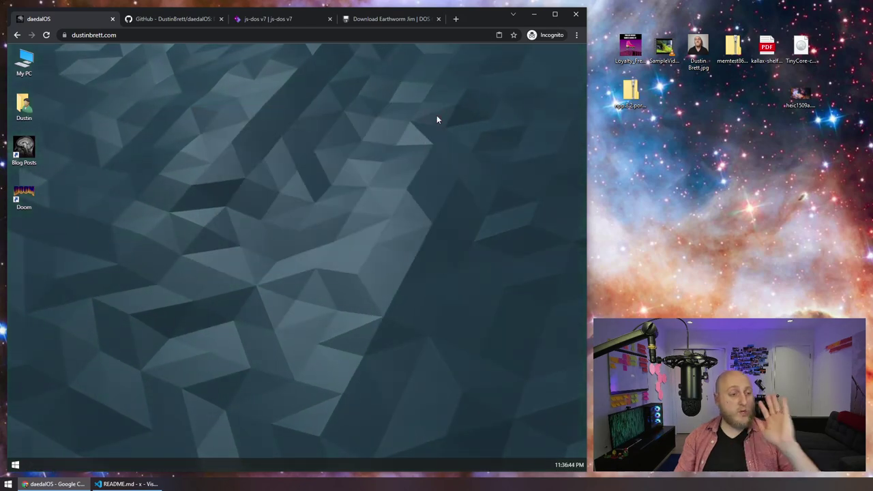
pyautogui.click(45, 37)
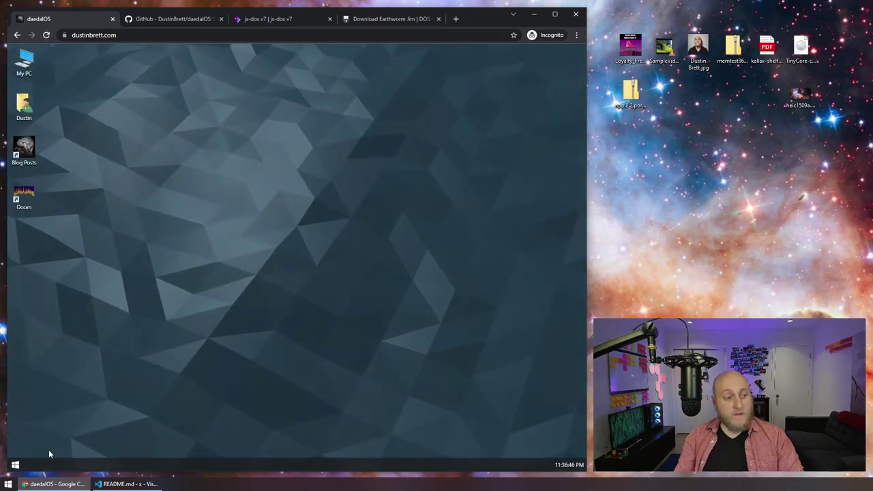
pyautogui.click(15, 465)
pyautogui.scroll(-2, 85, 421)
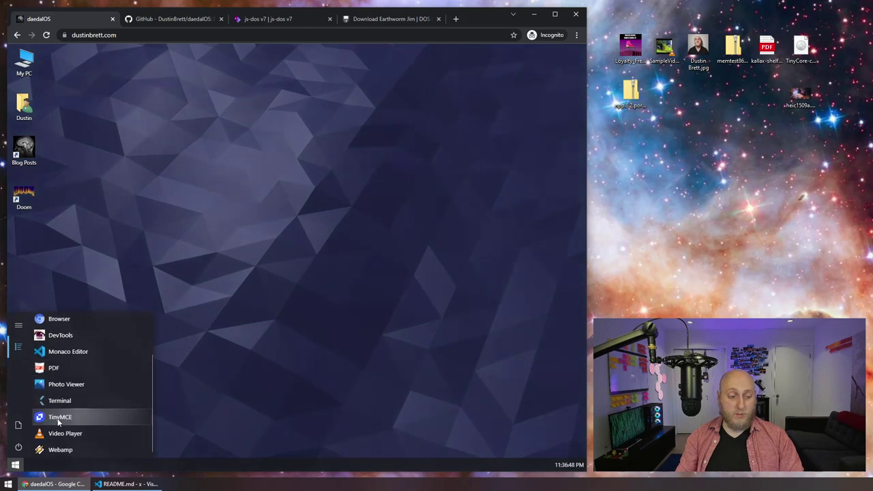
pyautogui.click(73, 402)
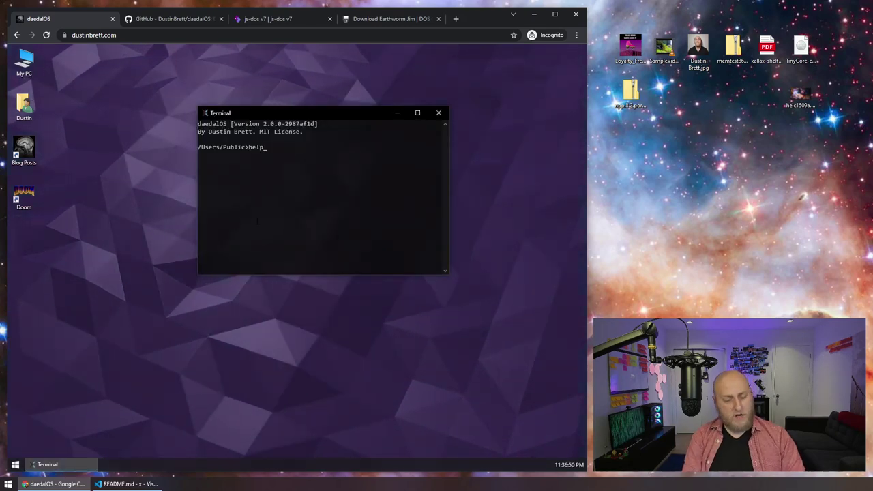
# Run the help command in /Users/Public and read through the available commands and aliases
pyautogui.write('help')
pyautogui.press('Return')
pyautogui.scroll(5, 323, 198)
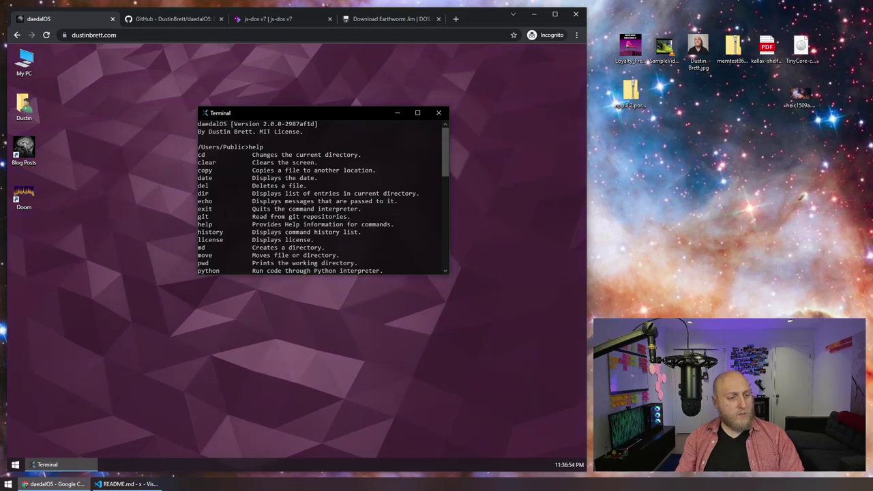
pyautogui.scroll(-2, 323, 198)
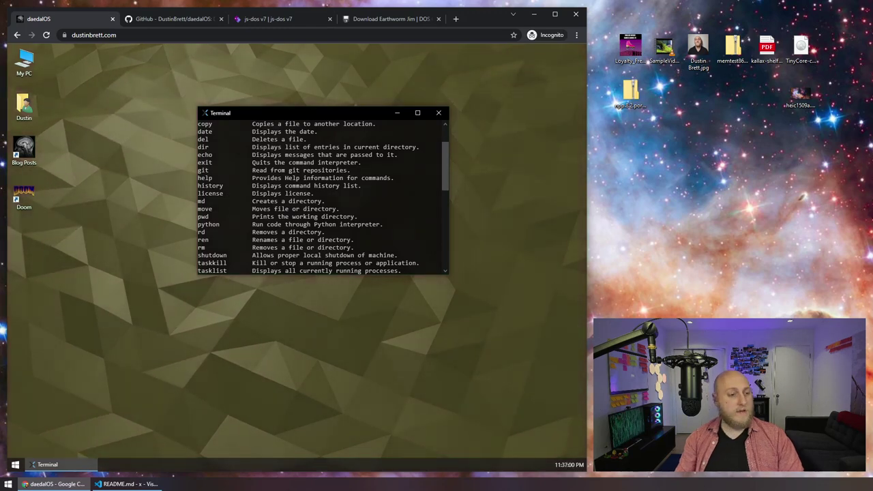
pyautogui.scroll(-2, 323, 198)
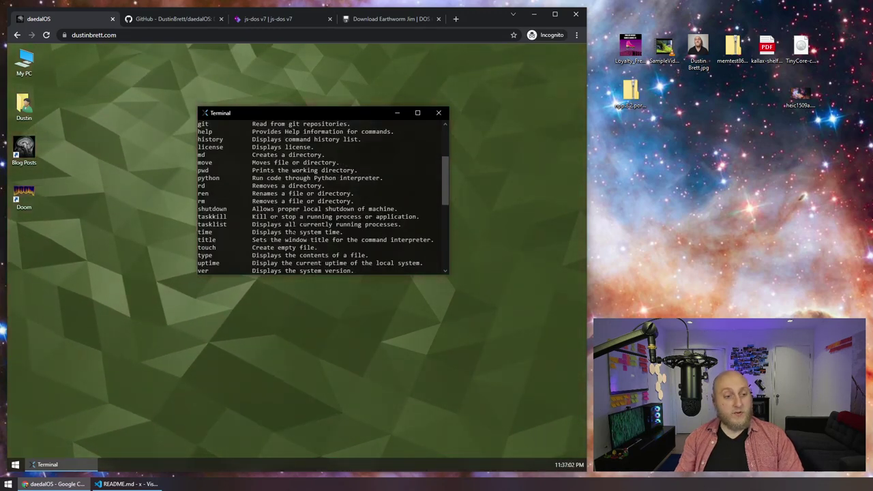
pyautogui.scroll(-5, 323, 197)
# Evaluate 1+1 with the Terminal's python command
pyautogui.write('poy')
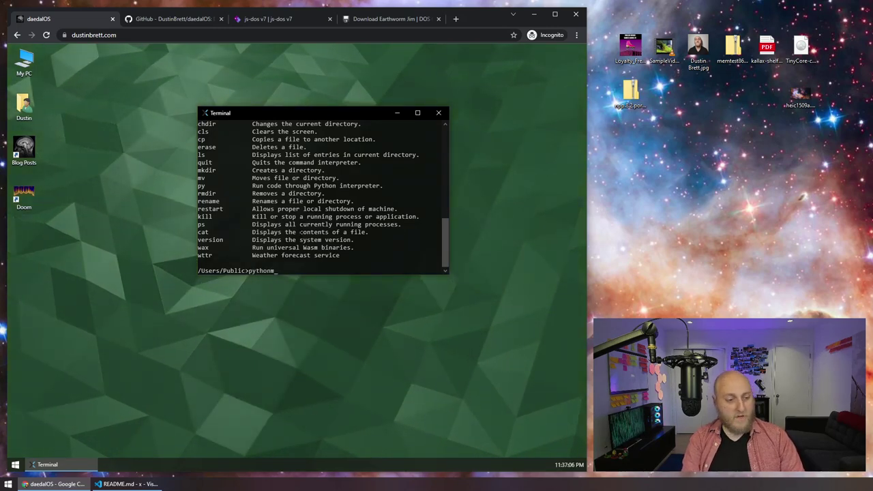
pyautogui.write('hon 1+1')
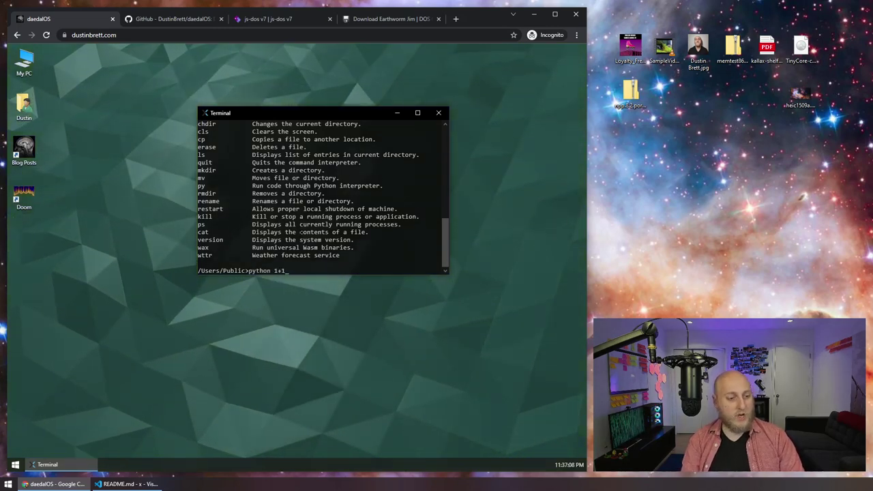
pyautogui.press('Return')
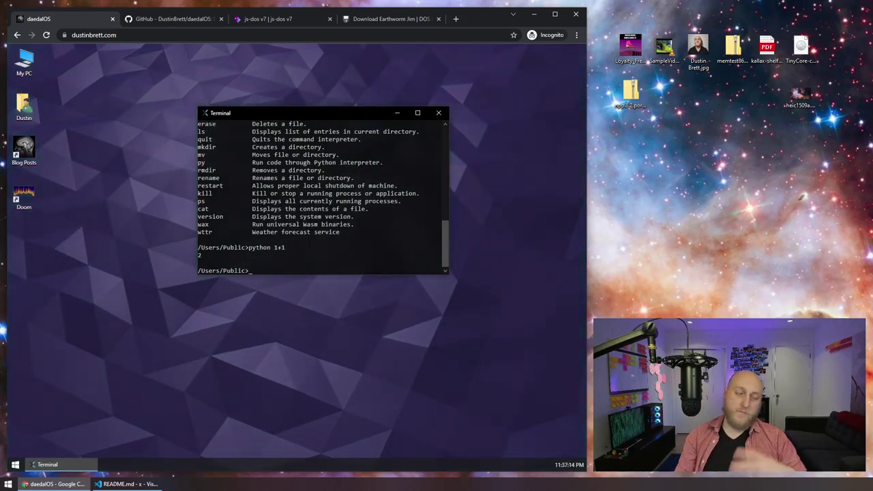
# Review the help list again and run tasklist to show the running processes
pyautogui.scroll(10, 322, 198)
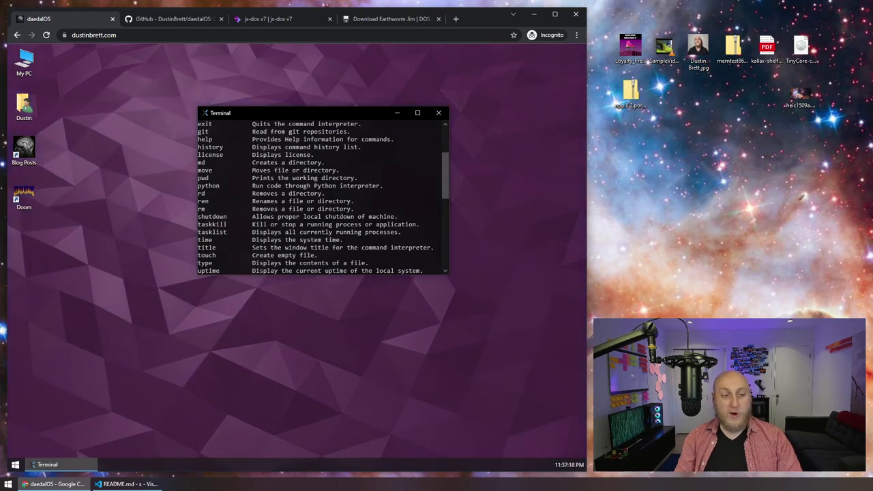
pyautogui.scroll(-10, 322, 198)
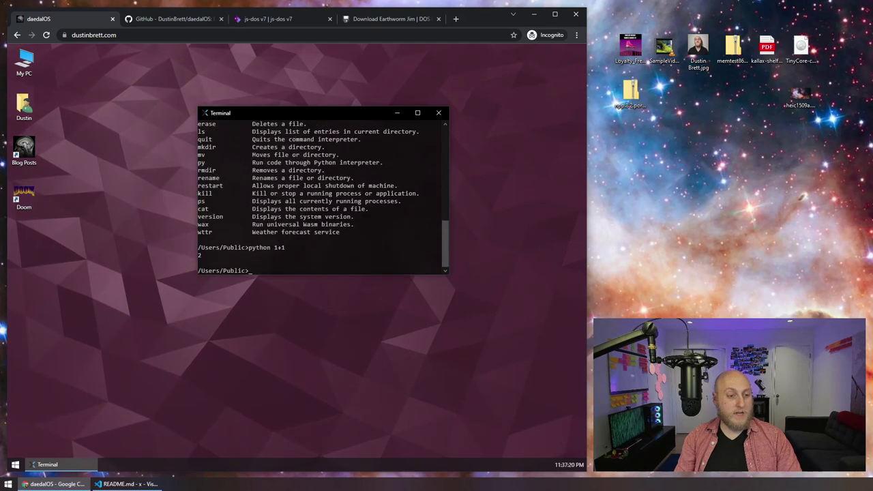
pyautogui.write('tas')
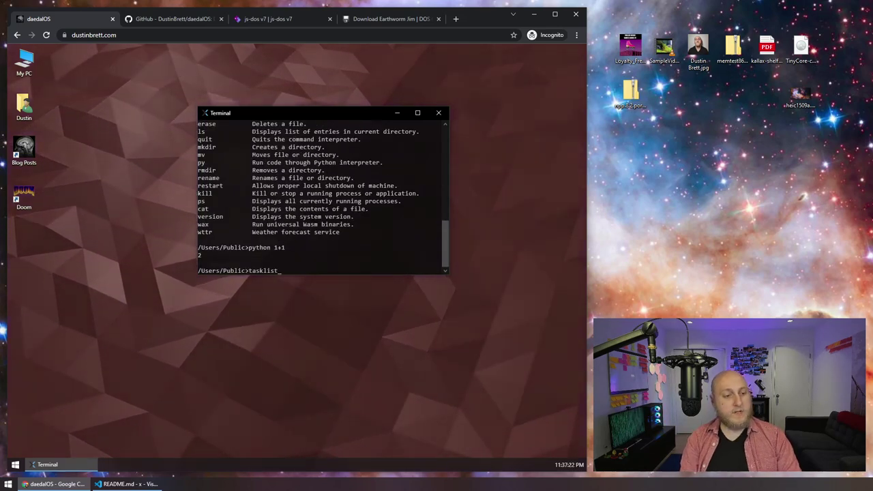
pyautogui.write('klist')
pyautogui.press('Return')
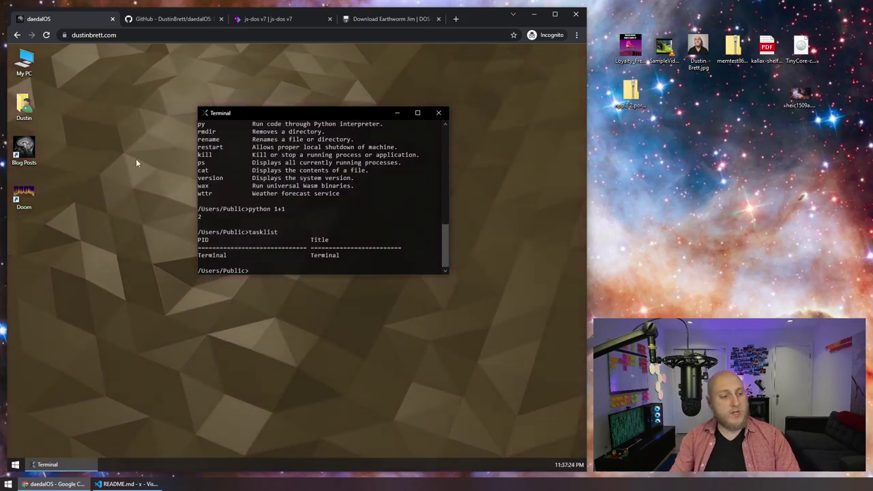
# Launch Doom, arrange its window beside the Terminal, and run tasklist again
pyautogui.doubleClick(24, 195)
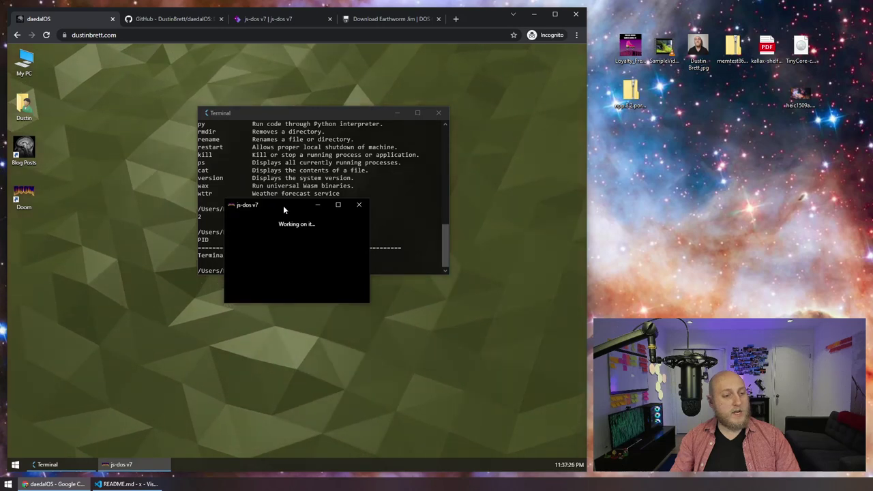
pyautogui.moveTo(365, 157); pyautogui.dragTo(171, 157)
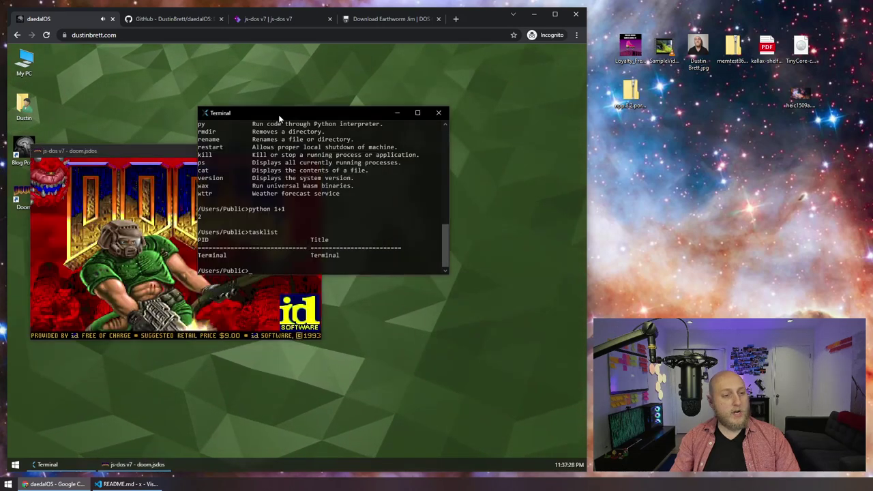
pyautogui.moveTo(259, 112); pyautogui.dragTo(348, 72)
pyautogui.press('Up')
pyautogui.press('Return')
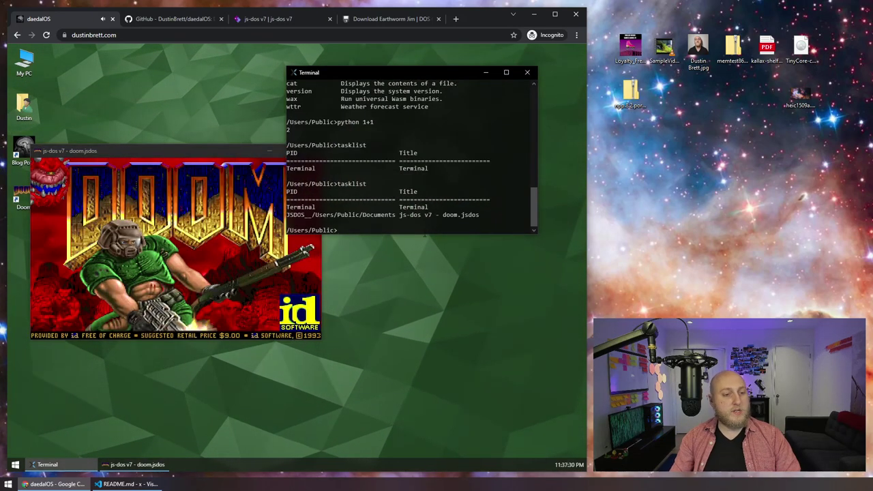
# Try to kill the process JSDOS__/Users/Public/Documents from the Terminal, and close the Doom window directly
pyautogui.moveTo(286, 215); pyautogui.dragTo(362, 208)
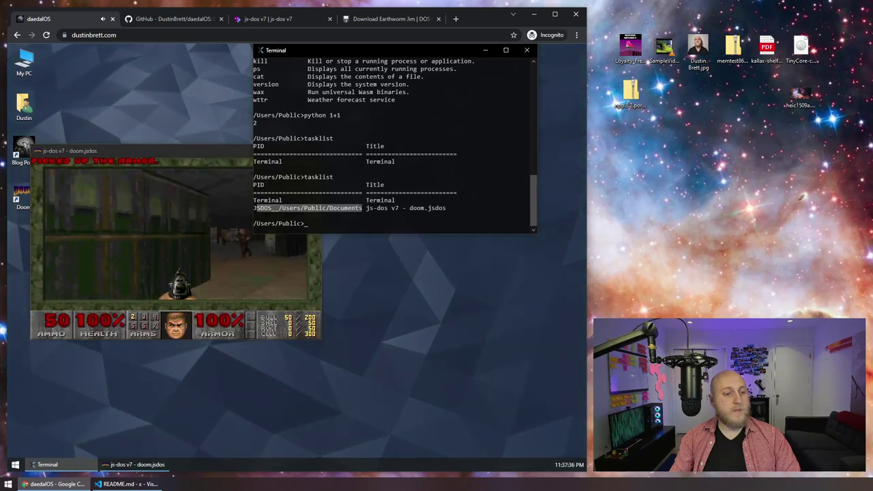
pyautogui.write('kil')
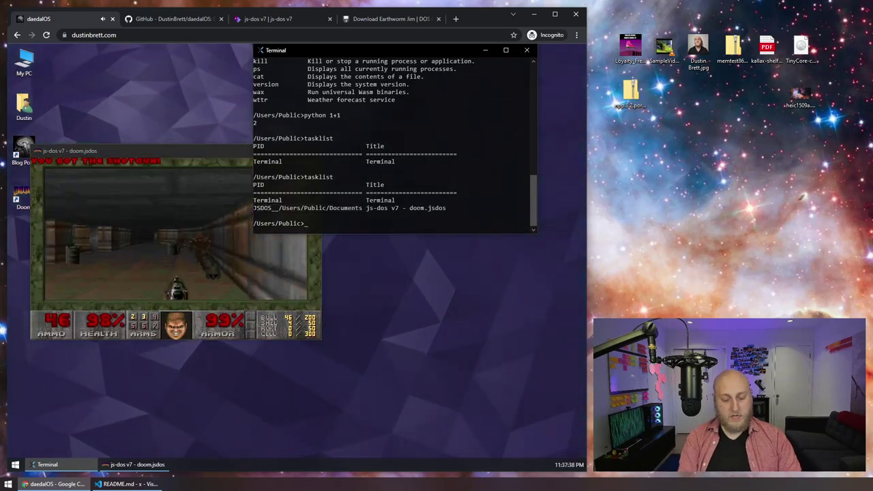
pyautogui.write('l')
pyautogui.write('JSDOS__/Users/Public/Documents')
pyautogui.press('Return')
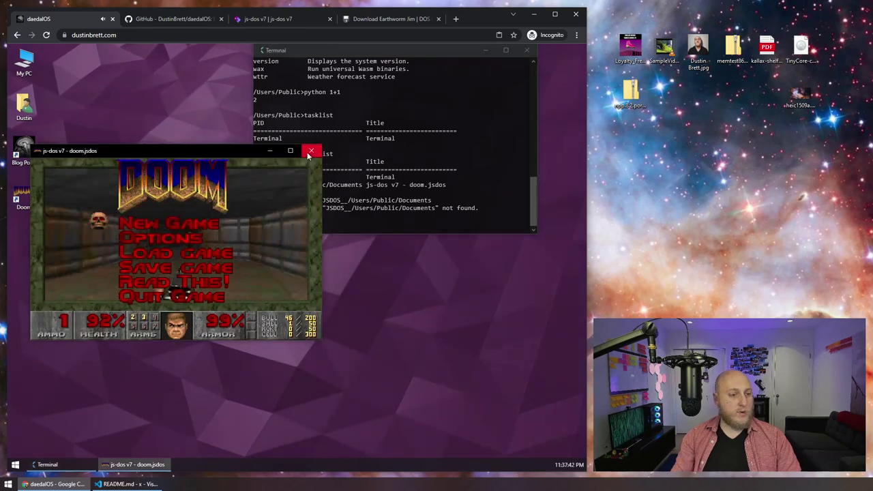
pyautogui.click(313, 151)
pyautogui.moveTo(382, 52); pyautogui.dragTo(370, 117)
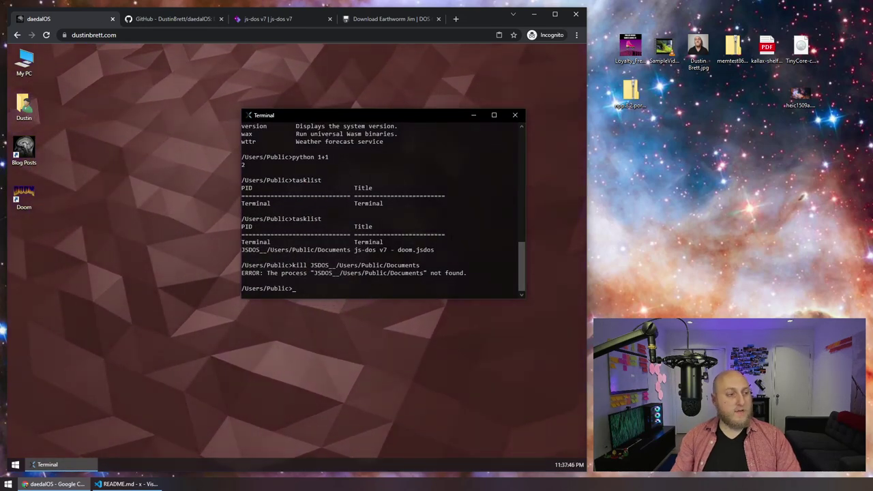
# Open the Public user folder, list the running processes, and kill FileExplorer__/Users/Public from the Terminal
pyautogui.click(47, 124)
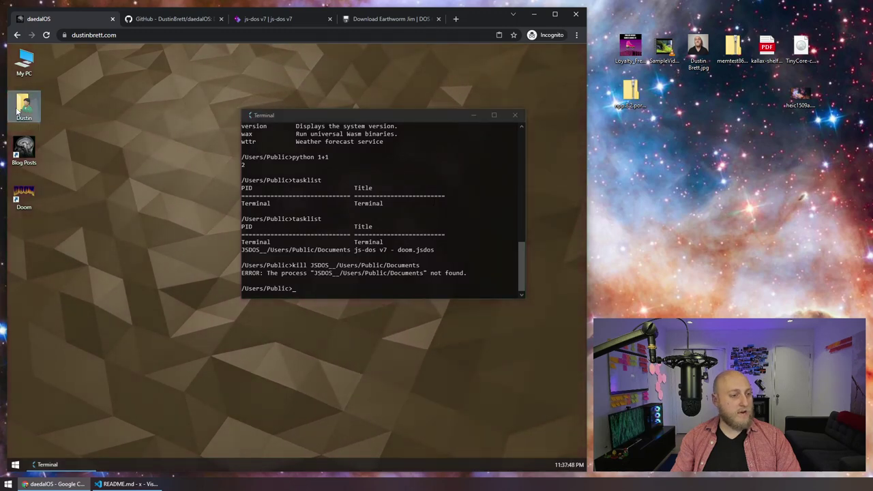
pyautogui.doubleClick(18, 110)
pyautogui.moveTo(257, 184); pyautogui.dragTo(107, 88)
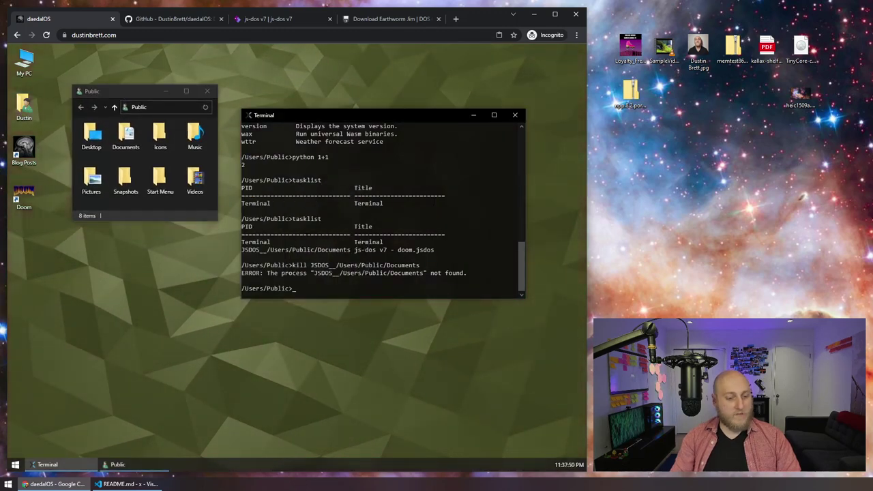
pyautogui.press('Up')
pyautogui.press('Return')
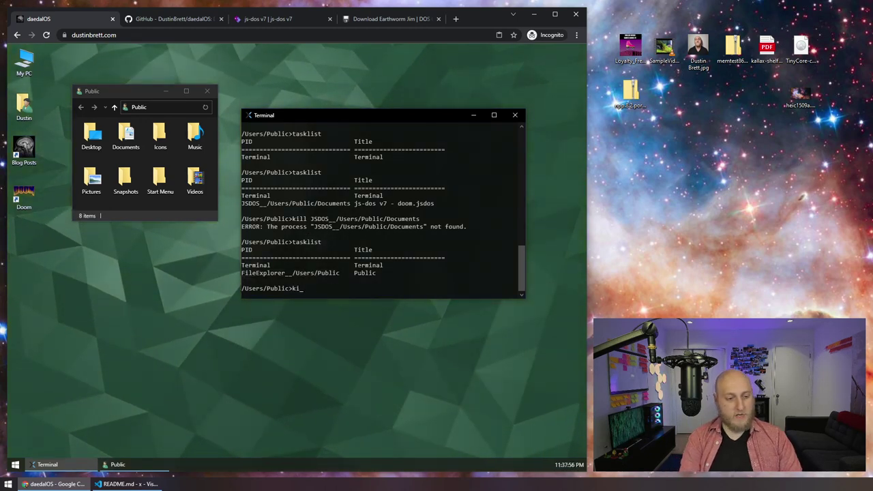
pyautogui.press('Return')
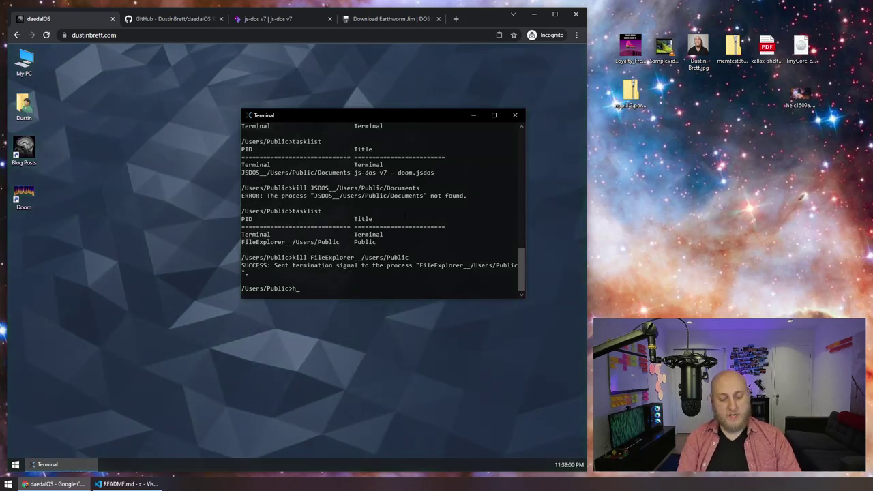
# Display the Terminal's help list again and look over the remaining commands, including wapm and weather
pyautogui.write('hwlp')
pyautogui.press('Return')
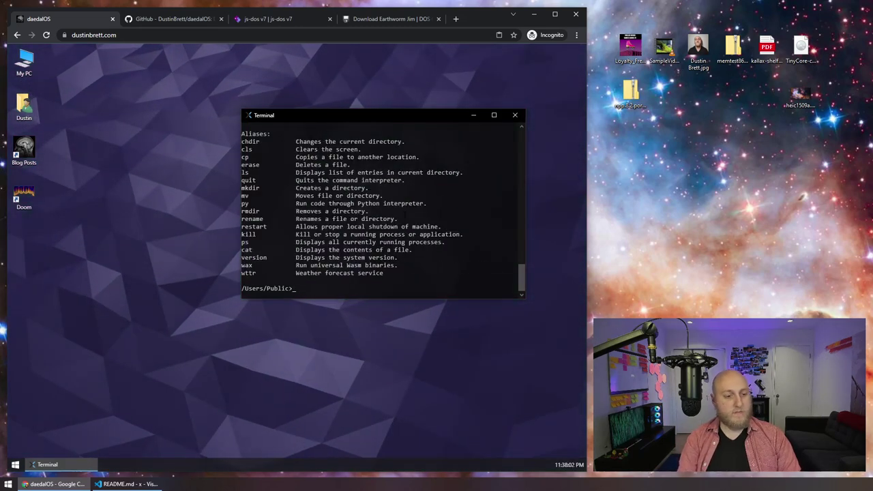
pyautogui.scroll(6, 382, 204)
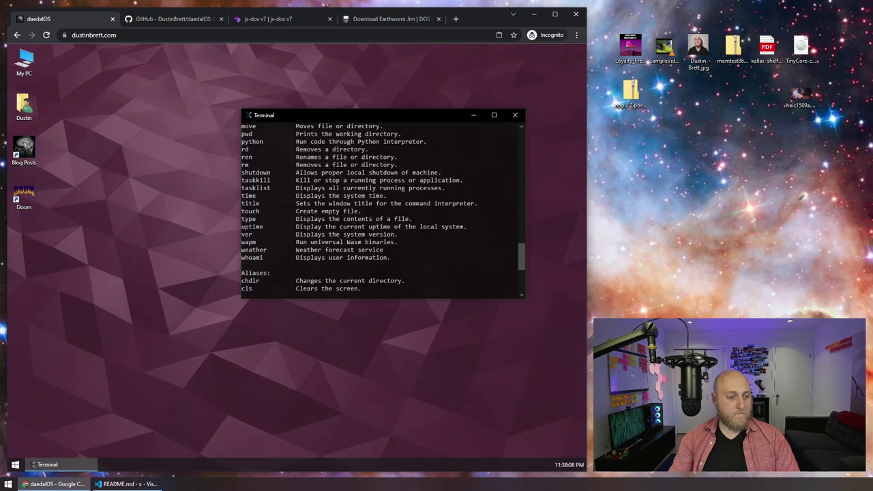
pyautogui.scroll(-6, 260, 198)
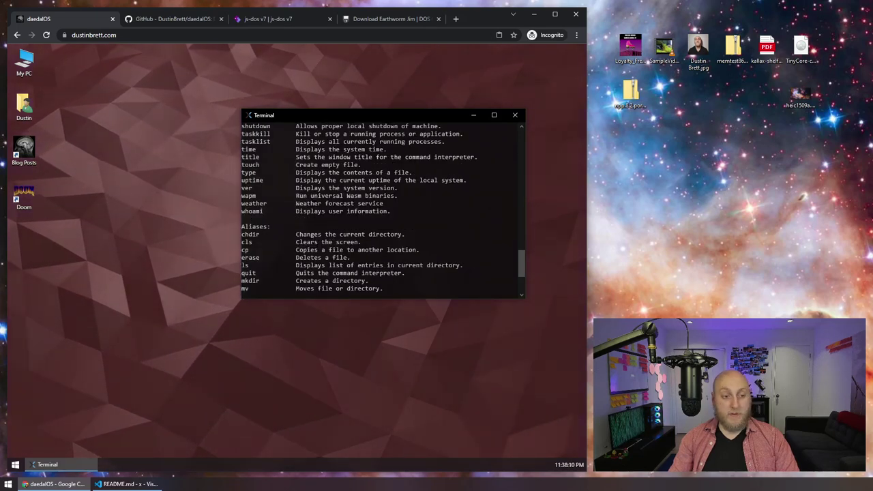
pyautogui.moveTo(320, 117); pyautogui.dragTo(196, 116)
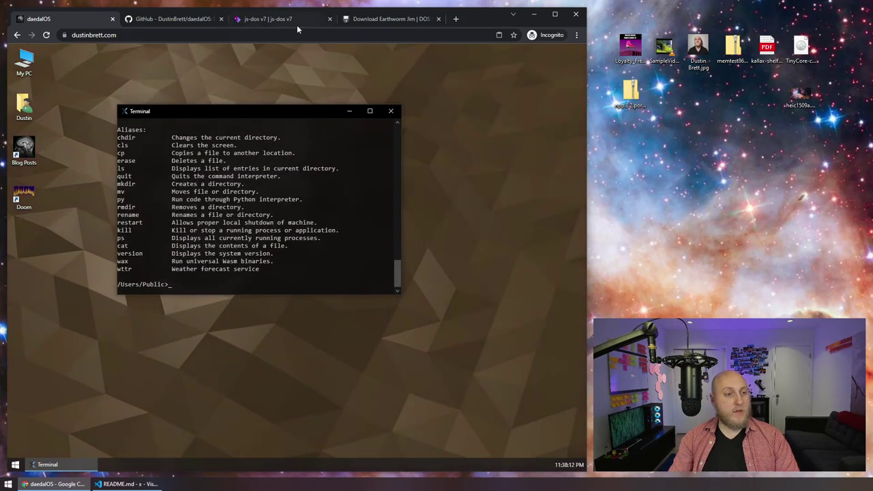
# Load the WebAssembly package manager site wapm.io in the browser page that shows js-dos
pyautogui.click(297, 24)
pyautogui.click(293, 33)
pyautogui.write('wapom')
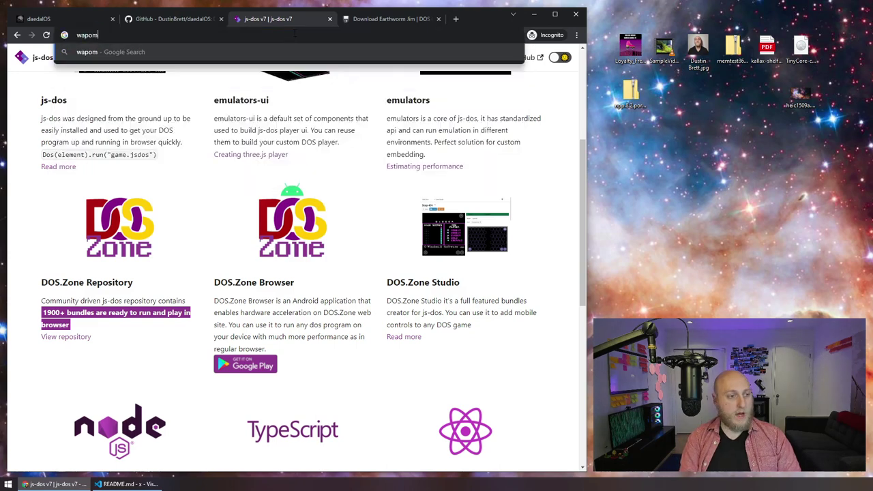
pyautogui.press('Down')
pyautogui.press('Down')
pyautogui.press('Down')
pyautogui.press('Down')
pyautogui.press('Down')
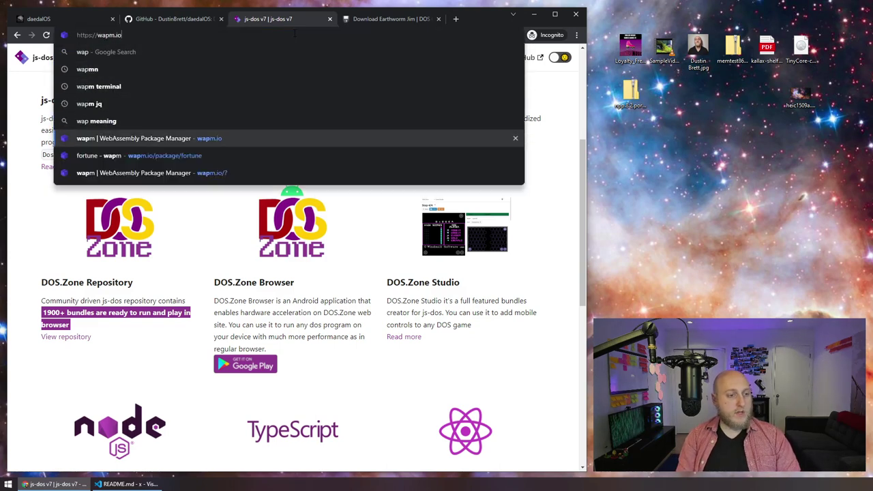
pyautogui.press('Return')
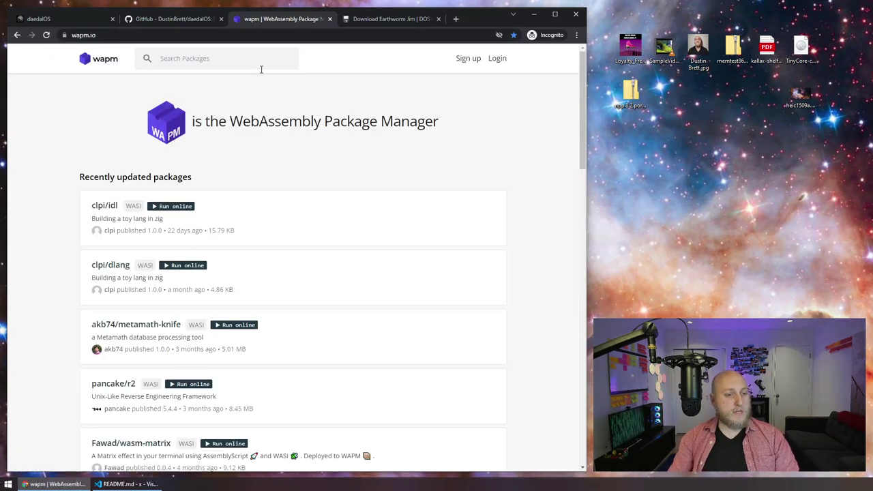
# Search the packages for cowsay, open the cowsay package page, and examine its example run output
pyautogui.click(197, 61)
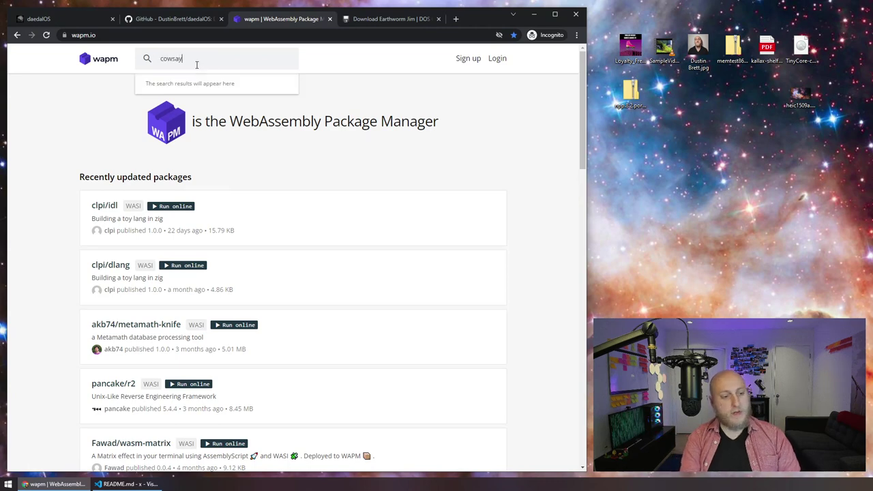
pyautogui.press('Return')
pyautogui.click(215, 66)
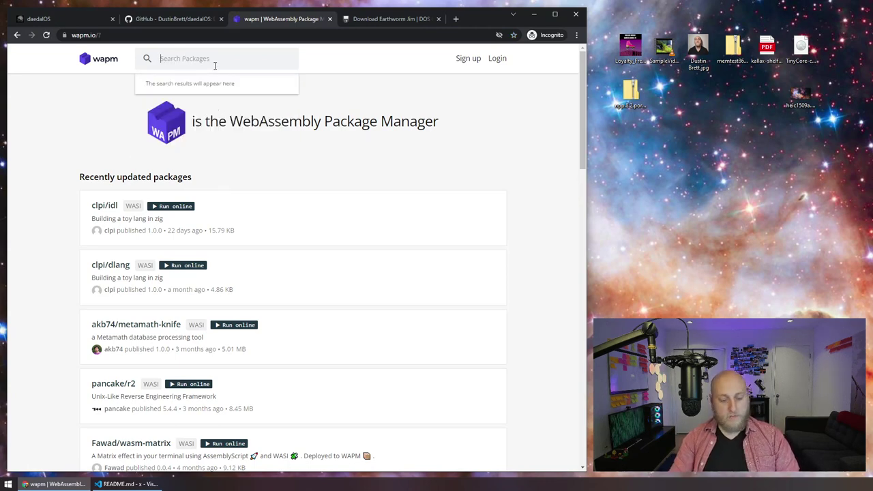
pyautogui.write('cowsay')
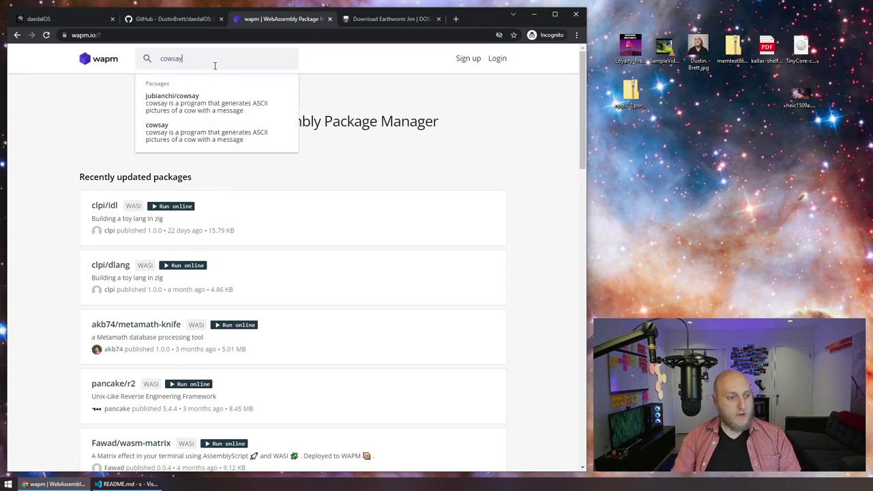
pyautogui.click(182, 137)
pyautogui.scroll(-2, 265, 321)
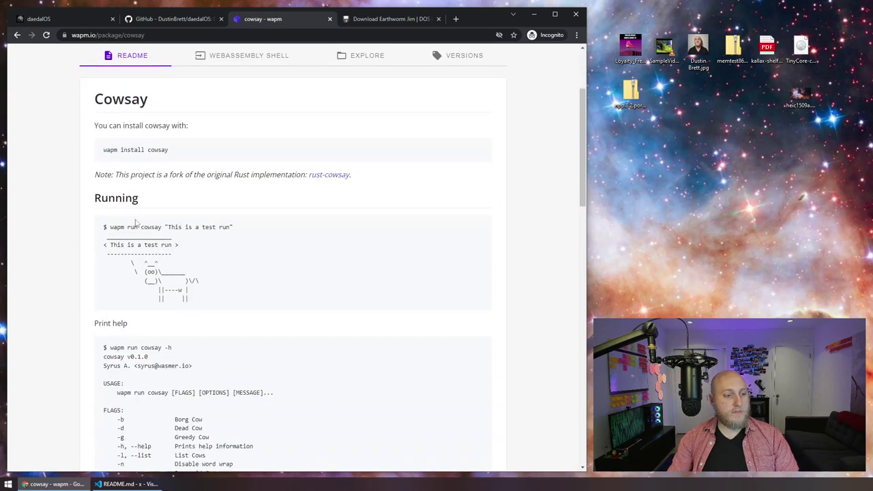
pyautogui.moveTo(104, 244); pyautogui.dragTo(232, 308)
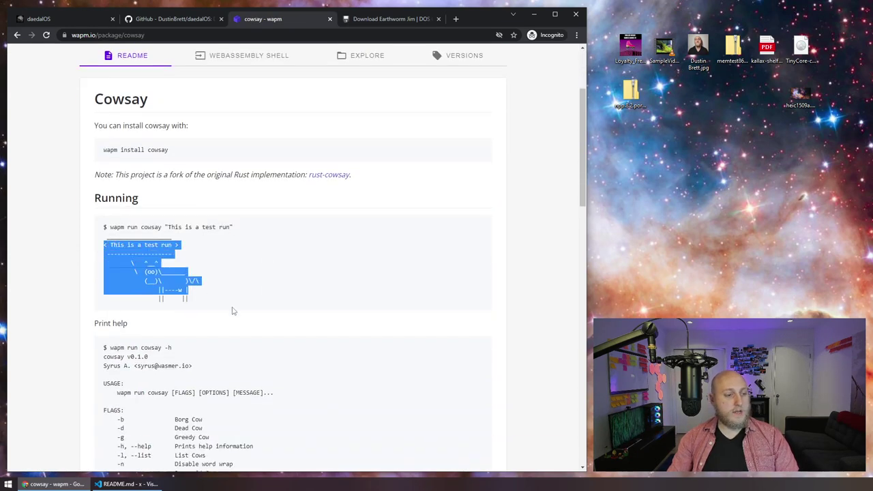
pyautogui.click(243, 288)
# Return to daedalOS and run wapm cowsay Hello wORLD in the Terminal
pyautogui.click(71, 22)
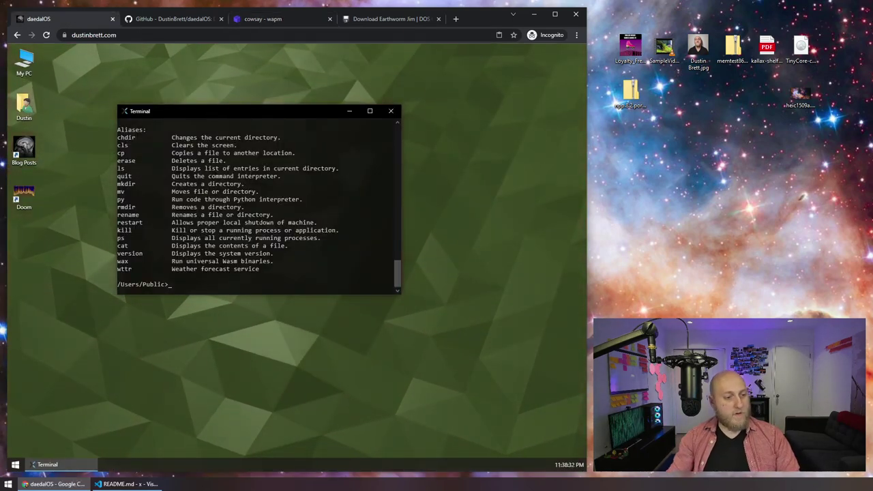
pyautogui.write('wapm c')
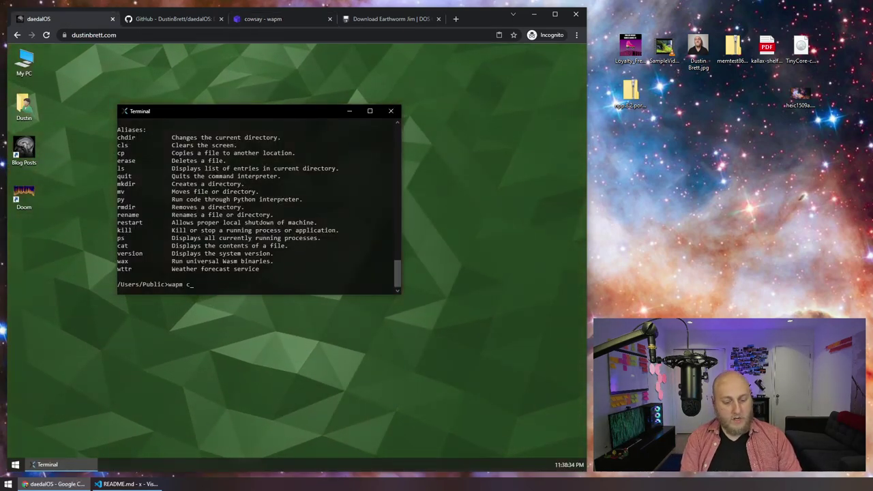
pyautogui.write('owsay Hello wO')
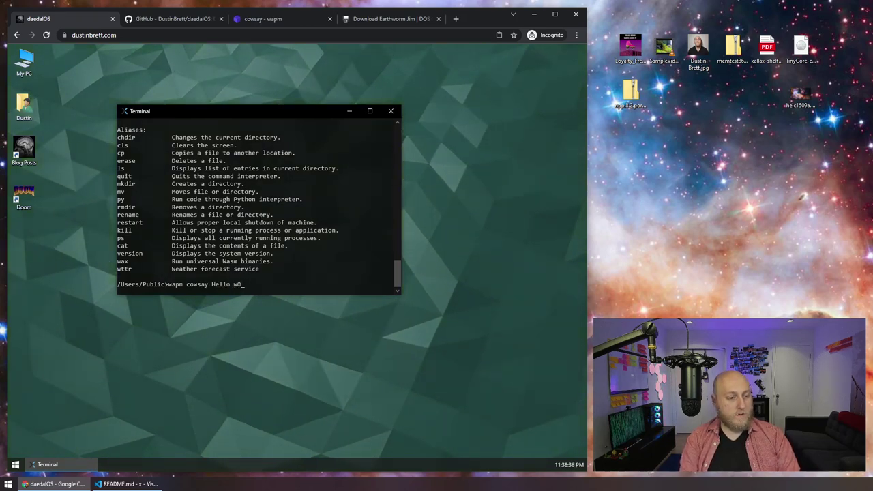
pyautogui.write('RLD')
pyautogui.press('Return')
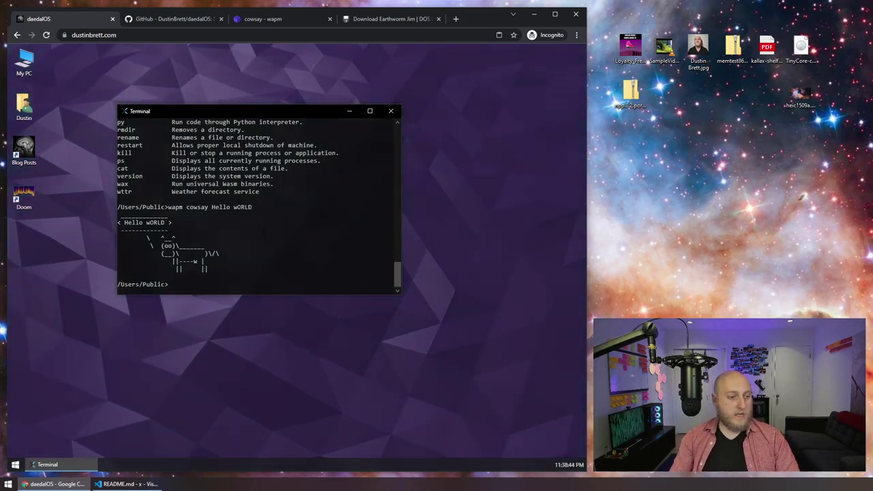
# Run wttr in the Terminal, look back over the command help, and run whoami
pyautogui.write('wttr')
pyautogui.press('Return')
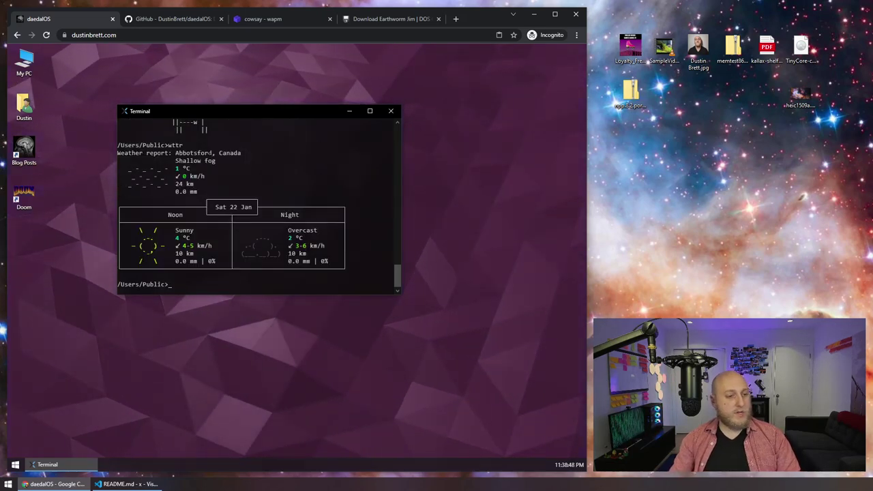
pyautogui.scroll(4, 218, 191)
pyautogui.scroll(2, 258, 201)
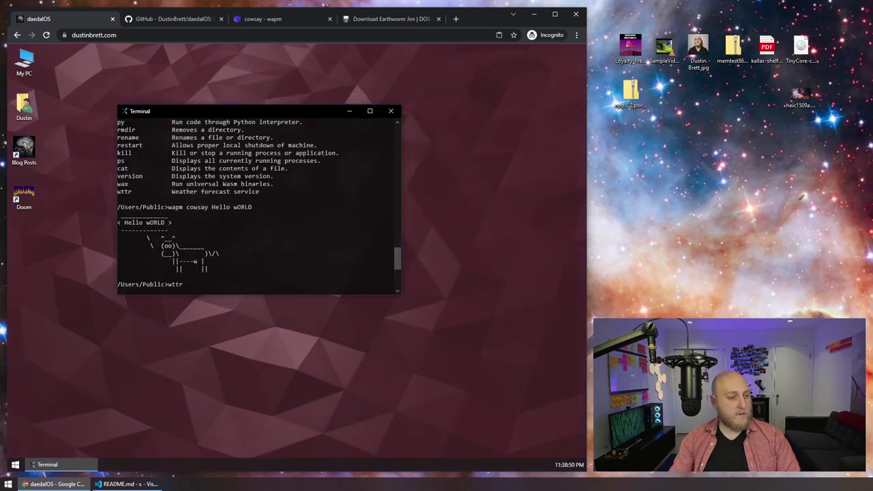
pyautogui.scroll(6, 258, 201)
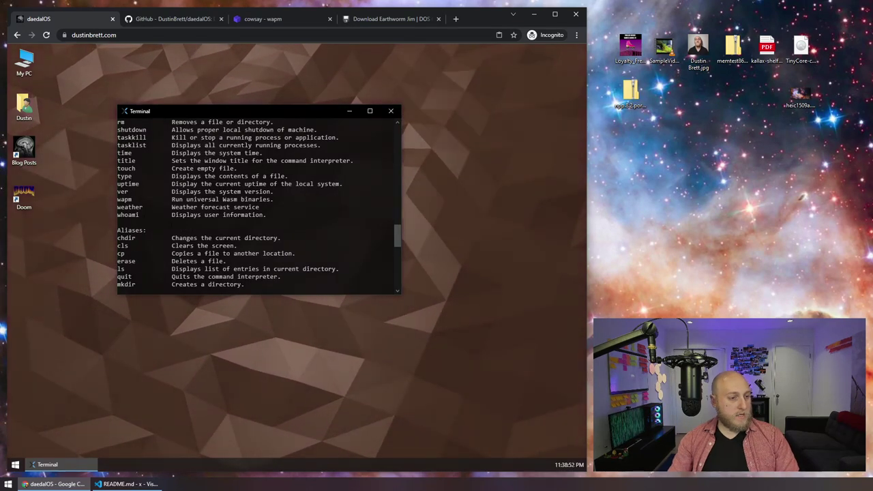
pyautogui.scroll(-12, 259, 201)
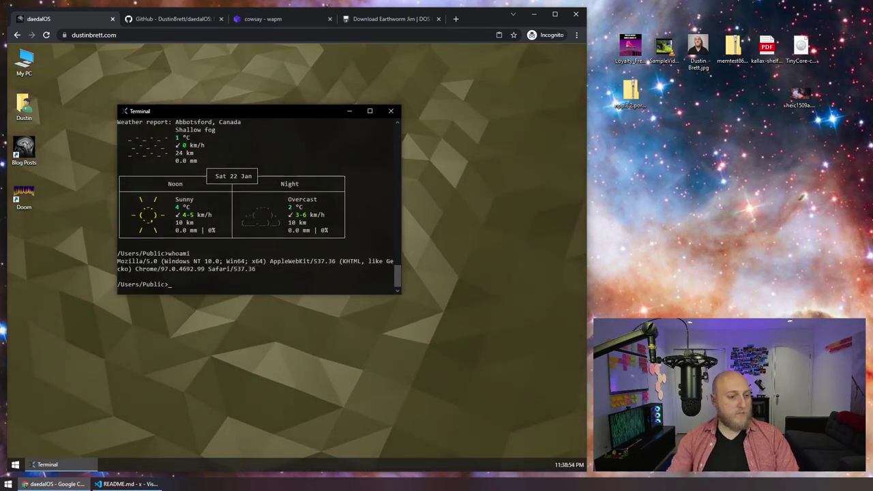
# Close the Terminal, and look briefly through the list of installed daedalOS apps
pyautogui.click(368, 111)
pyautogui.click(571, 51)
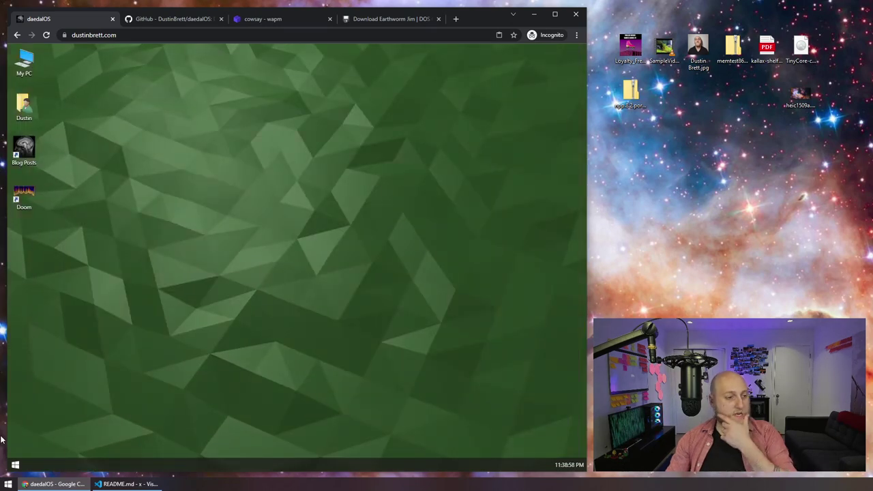
pyautogui.click(15, 464)
pyautogui.scroll(-5, 75, 430)
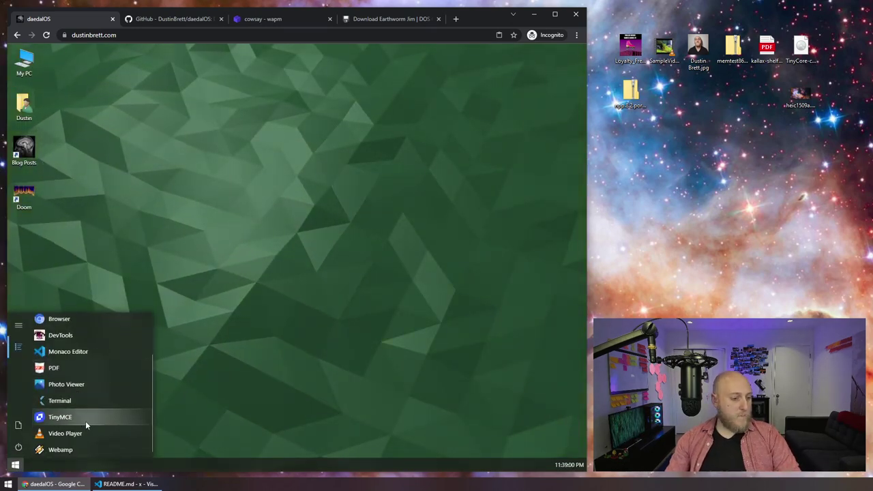
pyautogui.doubleClick(27, 61)
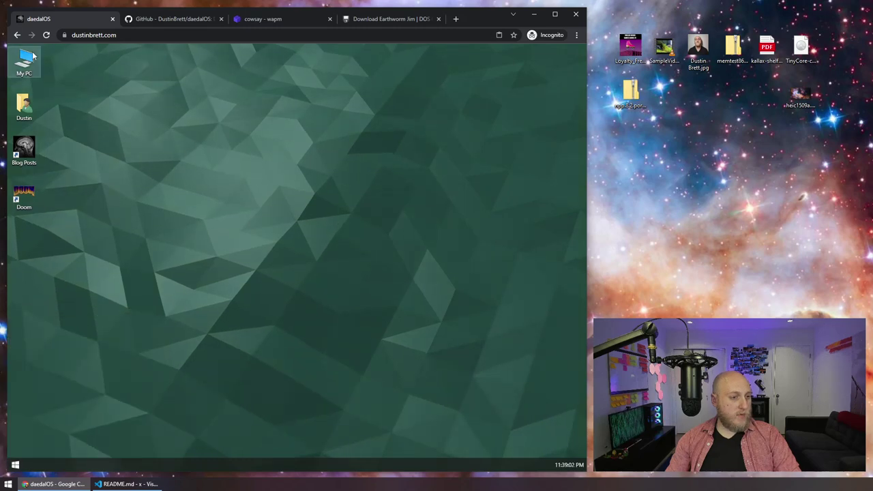
pyautogui.click(358, 188)
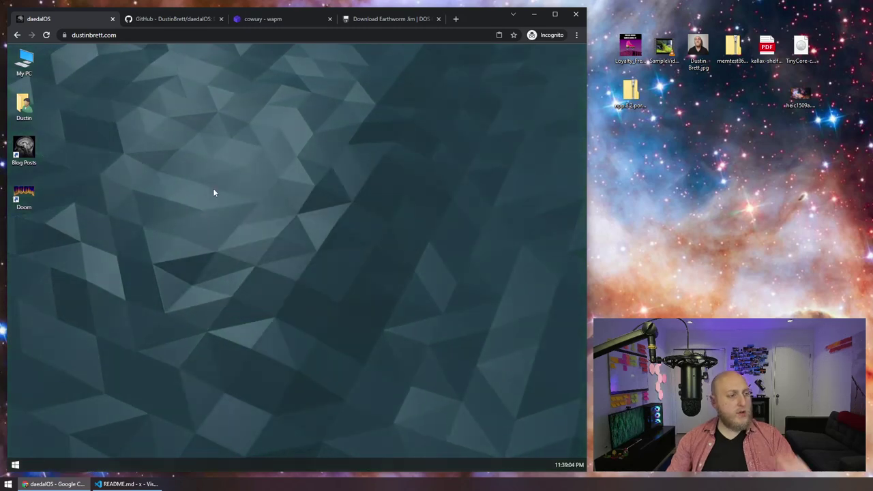
# Add the file ULTIMATE SETUP.png from the computer's daedalOS folder to the daedalOS desktop
pyautogui.rightClick(158, 170)
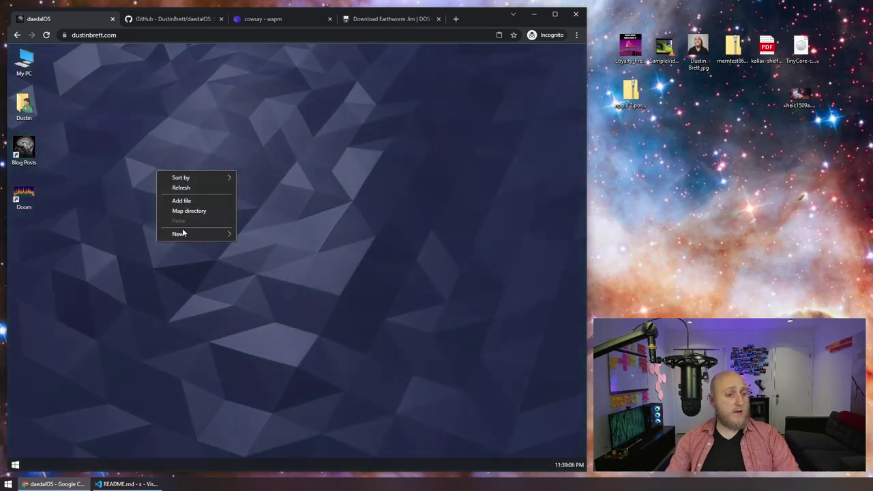
pyautogui.click(105, 154)
pyautogui.rightClick(132, 150)
pyautogui.click(157, 178)
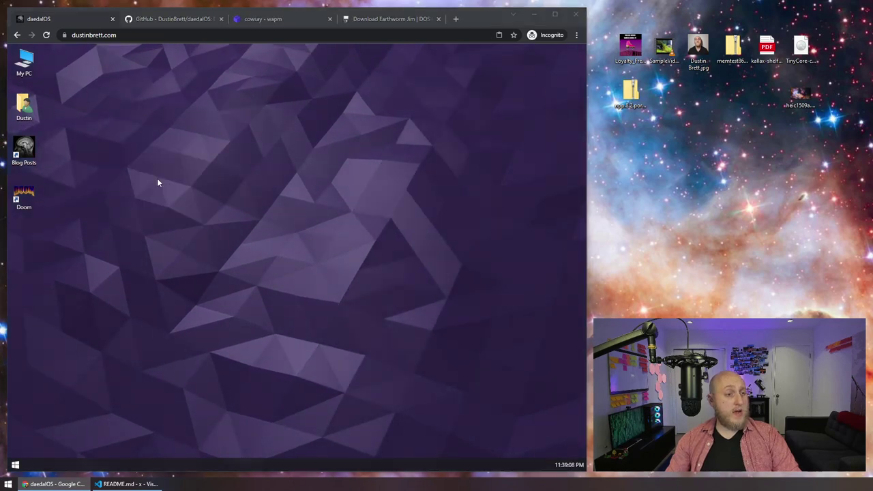
pyautogui.scroll(-10, 412, 217)
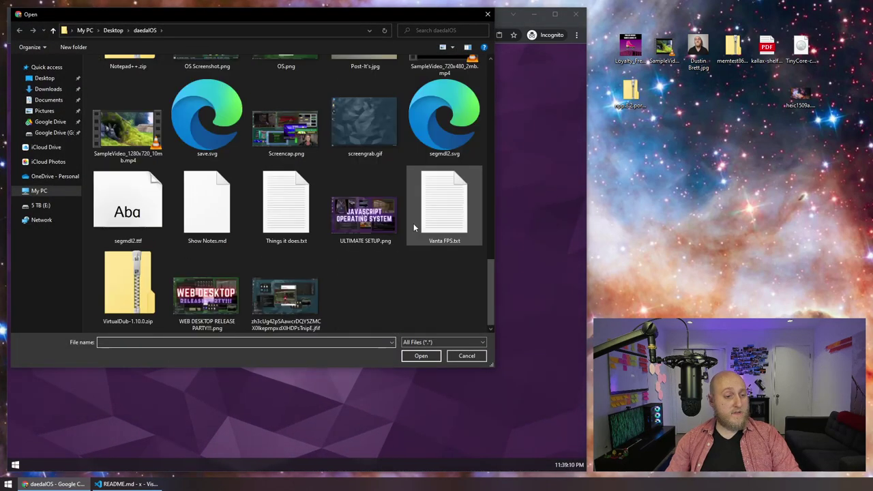
pyautogui.doubleClick(355, 217)
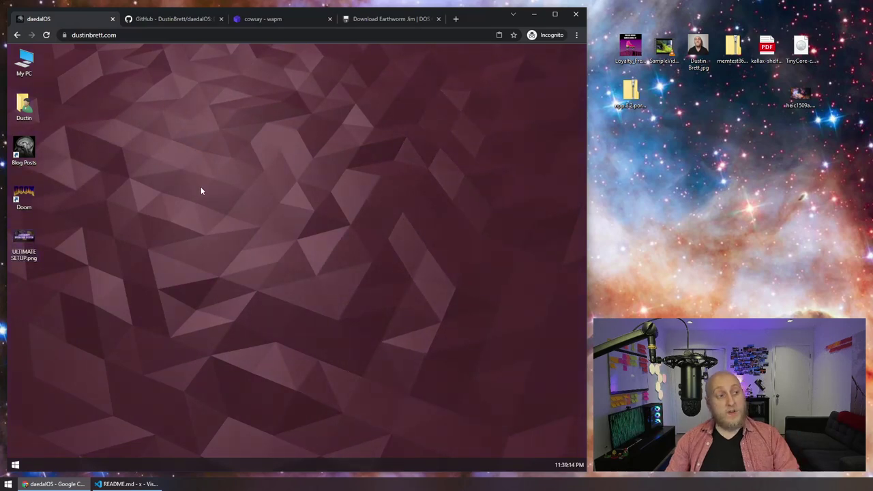
# Map the daedalOS folder on the computer's Desktop into daedalOS, and allow the site to view its files
pyautogui.rightClick(139, 126)
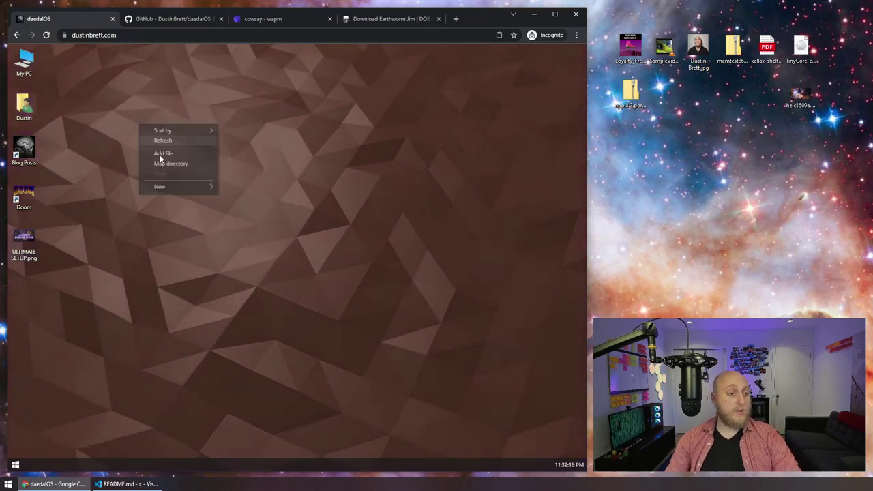
pyautogui.click(171, 164)
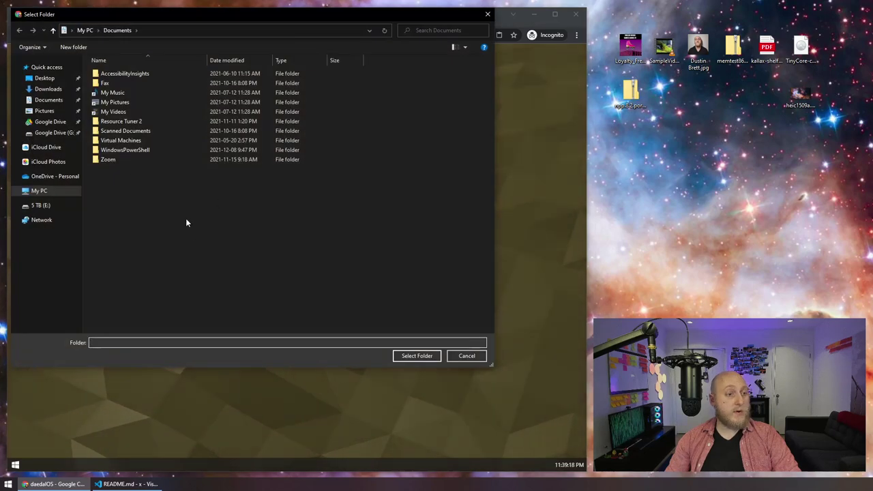
pyautogui.click(44, 78)
pyautogui.click(123, 73)
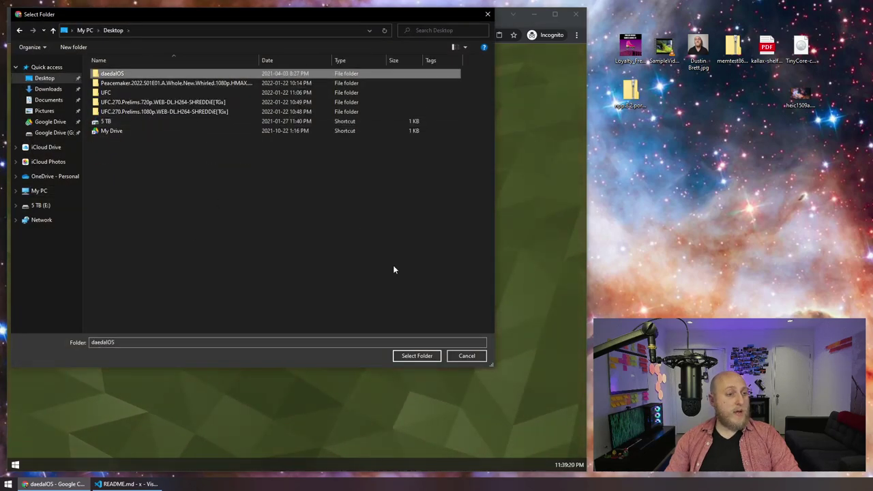
pyautogui.click(417, 356)
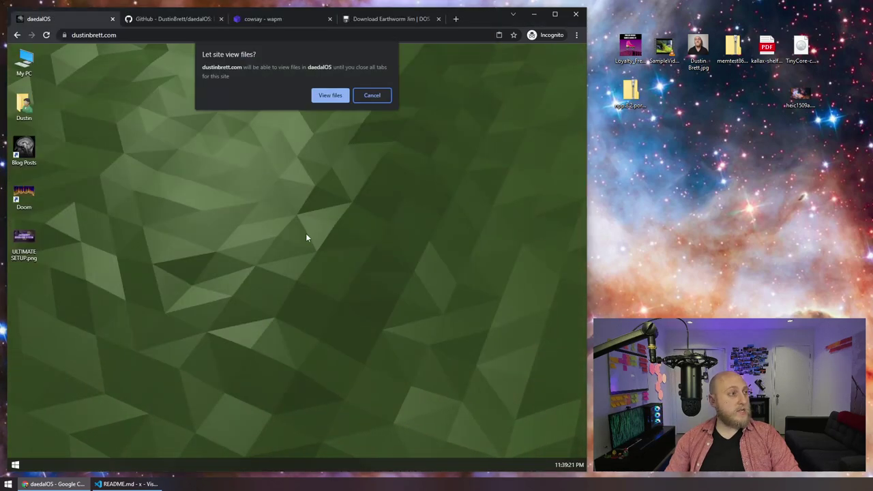
pyautogui.click(331, 94)
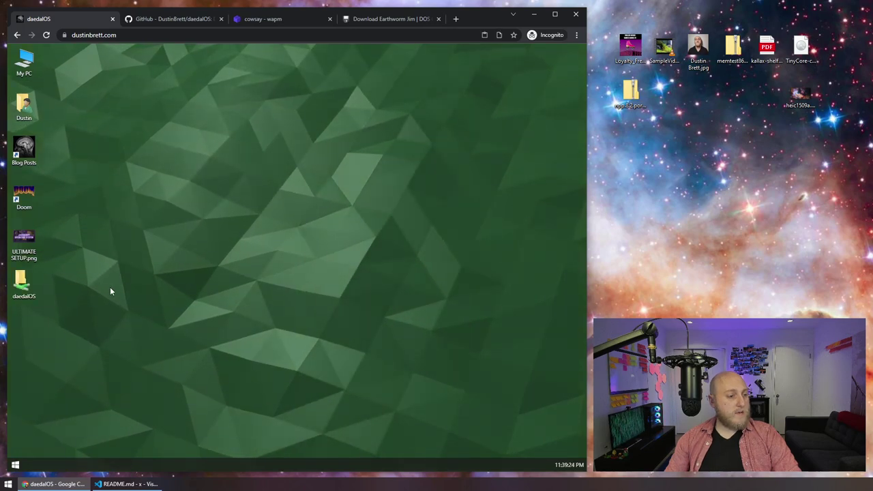
# Open the mapped daedalOS folder and compare its contents side by side with the real folder in Windows File Explorer
pyautogui.doubleClick(22, 279)
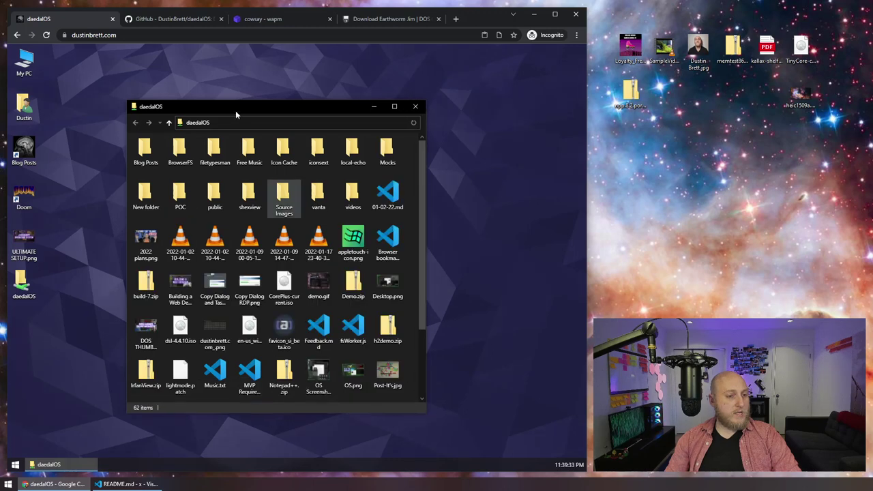
pyautogui.moveTo(212, 102); pyautogui.dragTo(191, 79)
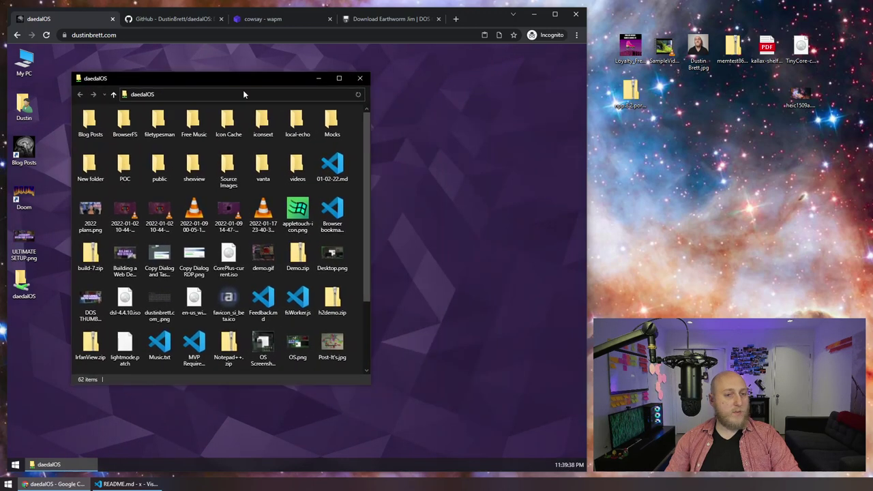
pyautogui.click(631, 92)
pyautogui.press('super+e')
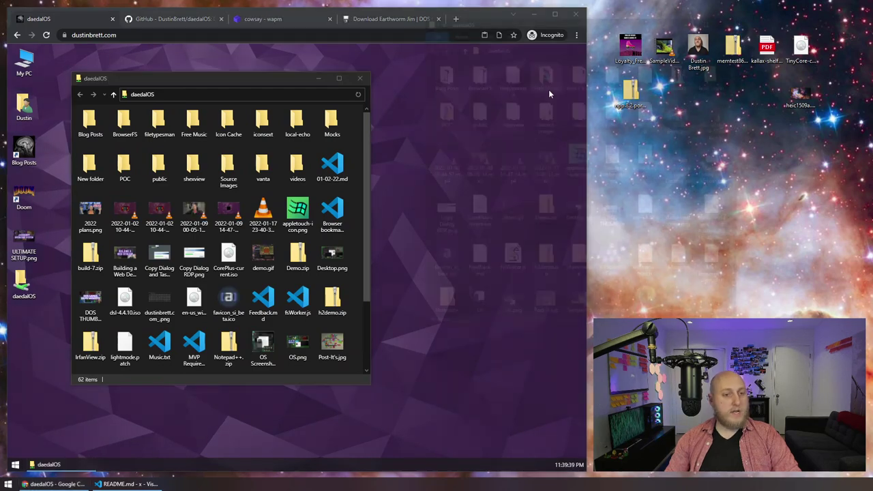
pyautogui.moveTo(553, 21); pyautogui.dragTo(521, 79)
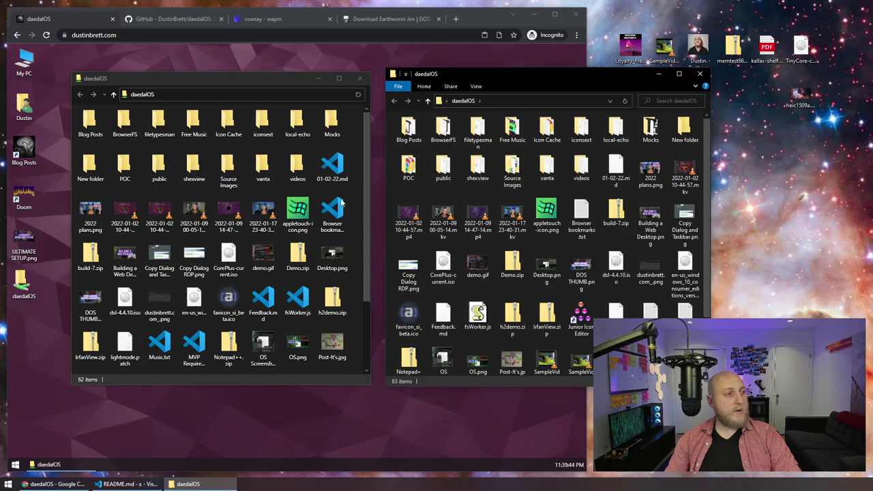
pyautogui.click(699, 73)
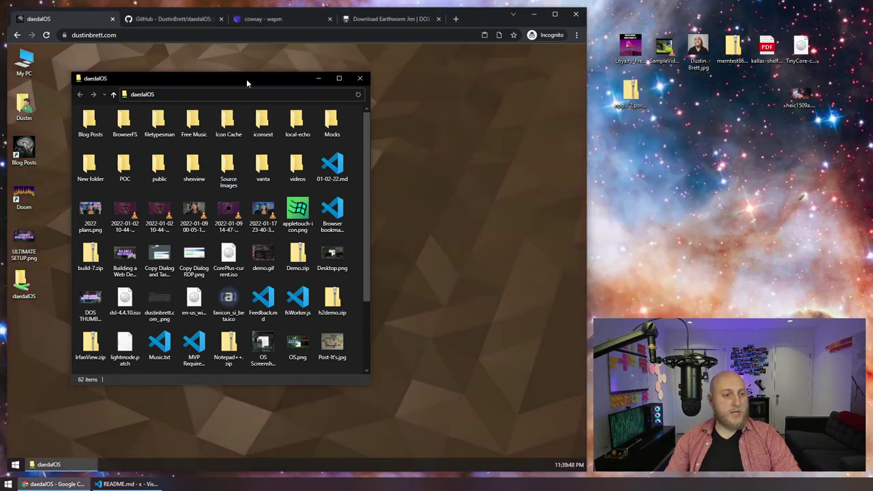
pyautogui.moveTo(246, 79); pyautogui.dragTo(363, 89)
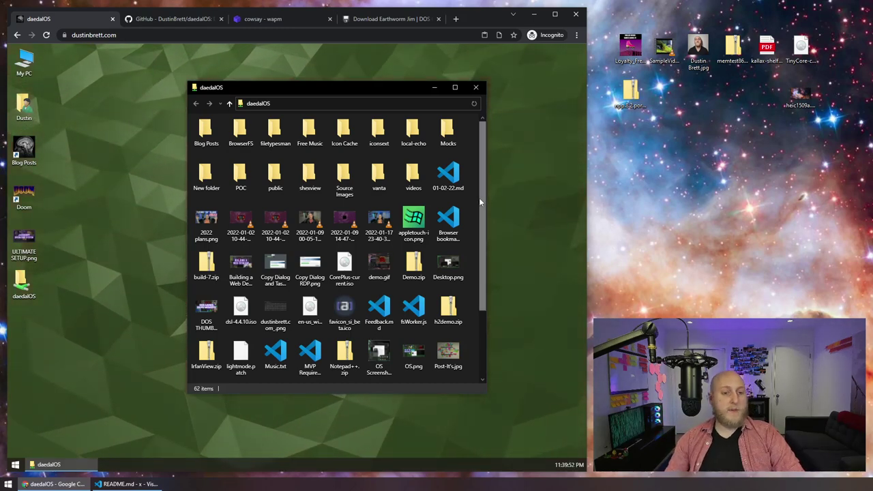
# Browse the mapped daedalOS folder, view demo.gif in Photos, and close the viewer
pyautogui.moveTo(482, 201); pyautogui.dragTo(491, 252)
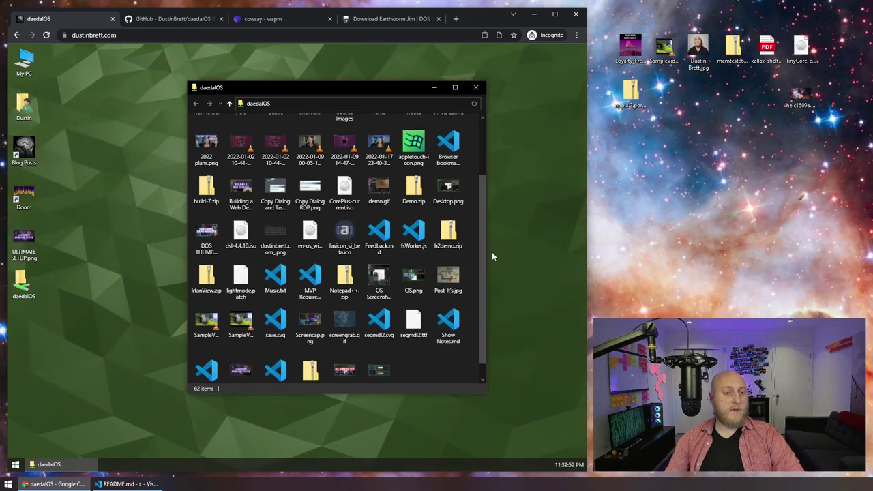
pyautogui.doubleClick(386, 188)
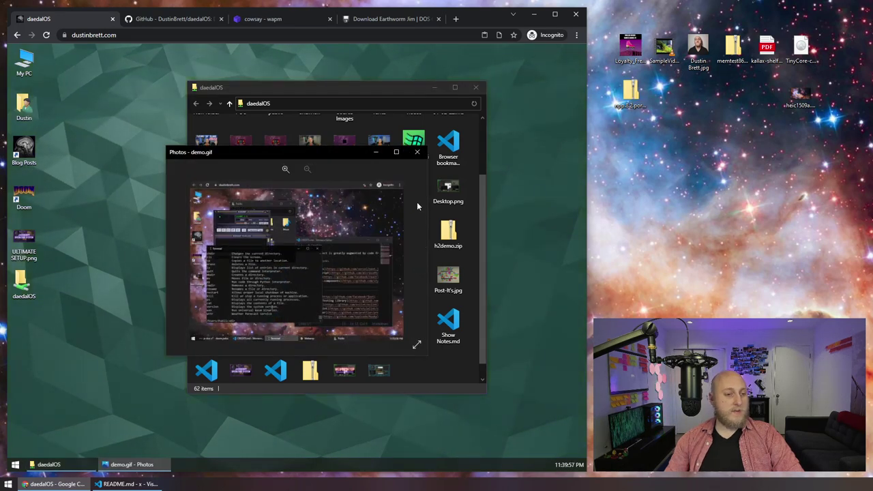
pyautogui.click(417, 151)
pyautogui.scroll(3, 371, 273)
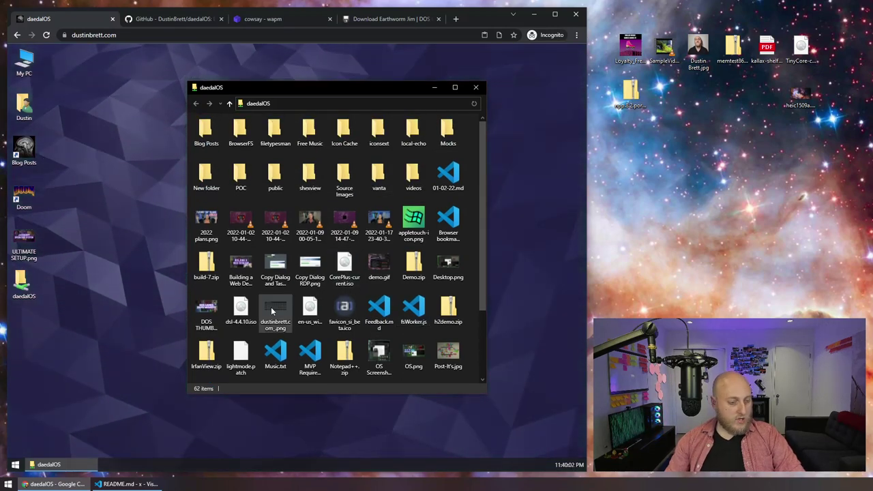
# Open dsl-4.4.10.iso from the mapped folder with Virtual x86, start booting DSL, and close the emulator
pyautogui.rightClick(243, 315)
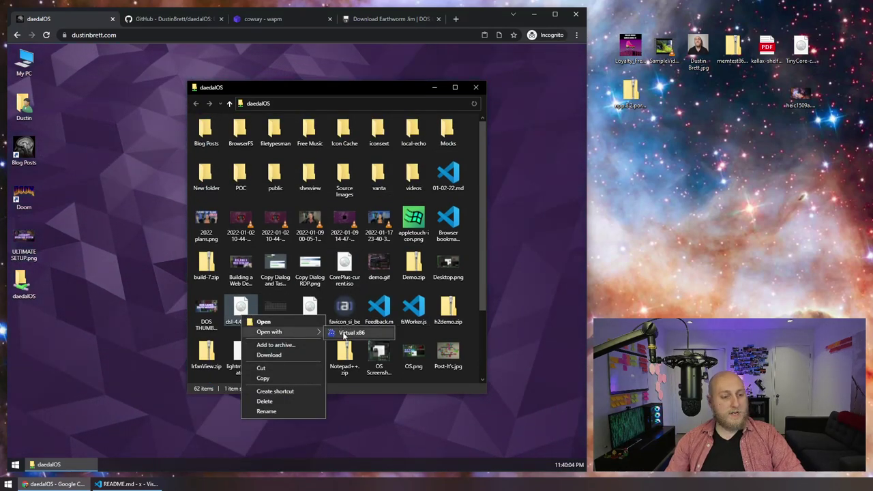
pyautogui.click(351, 333)
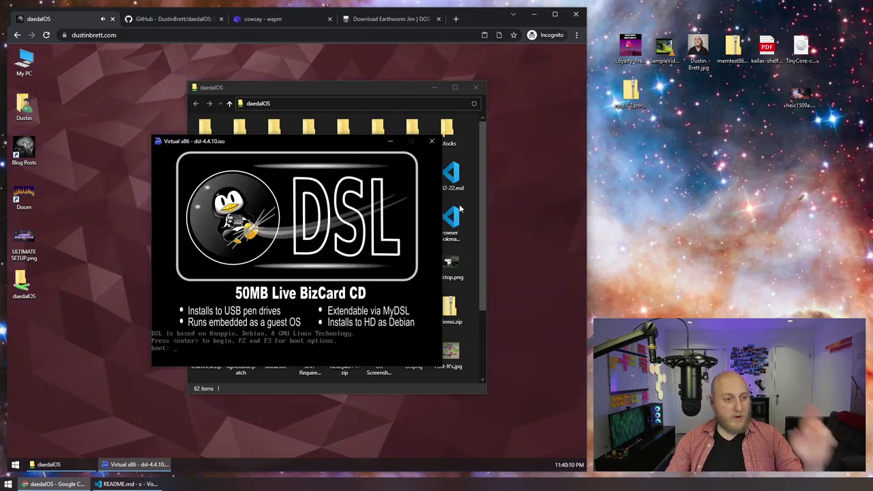
pyautogui.moveTo(272, 143); pyautogui.dragTo(205, 80)
pyautogui.press('Return')
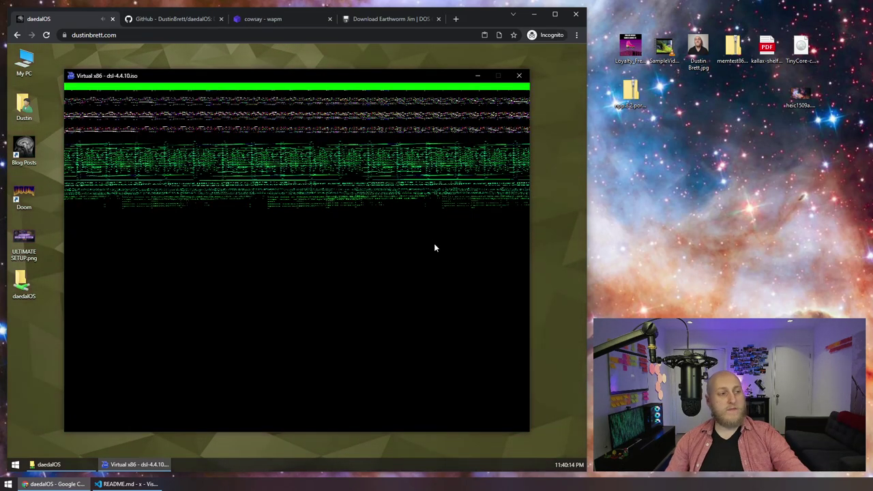
pyautogui.click(518, 77)
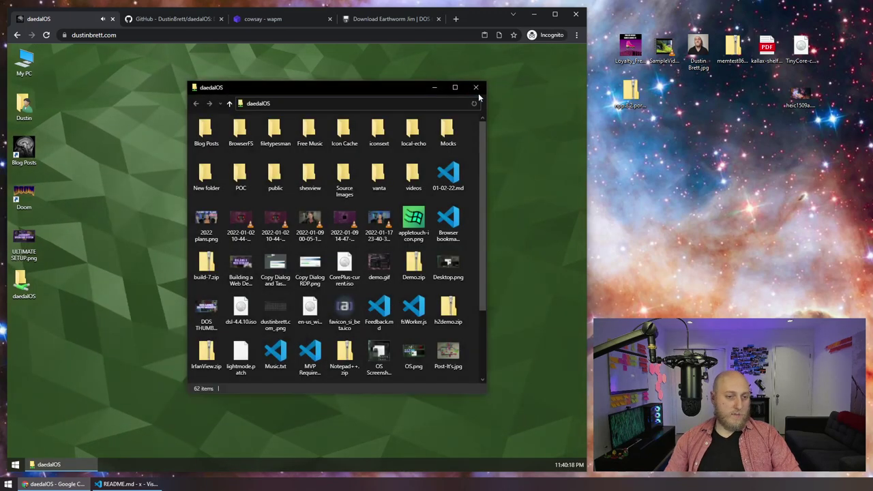
# Close the mapped daedalOS folder window, and reset and reload daedalOS to return to its default desktop
pyautogui.click(476, 88)
pyautogui.rightClick(172, 195)
pyautogui.click(35, 423)
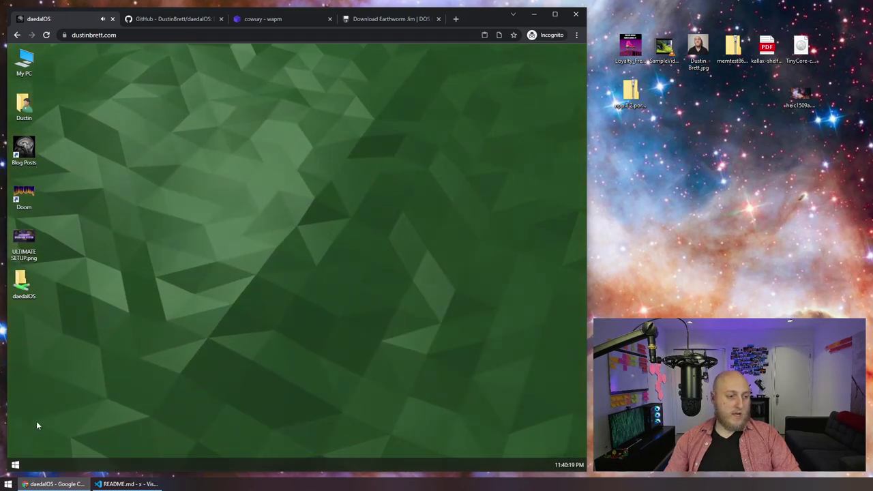
pyautogui.click(15, 464)
pyautogui.click(46, 35)
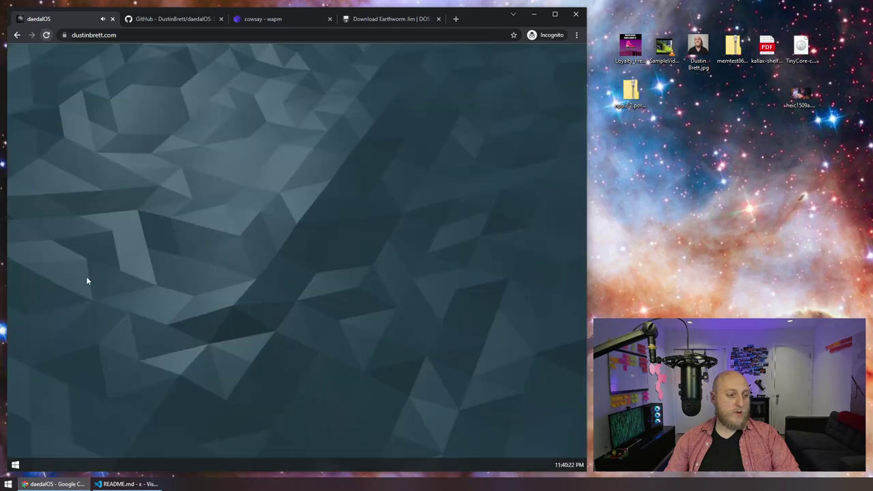
pyautogui.click(15, 464)
pyautogui.click(13, 454)
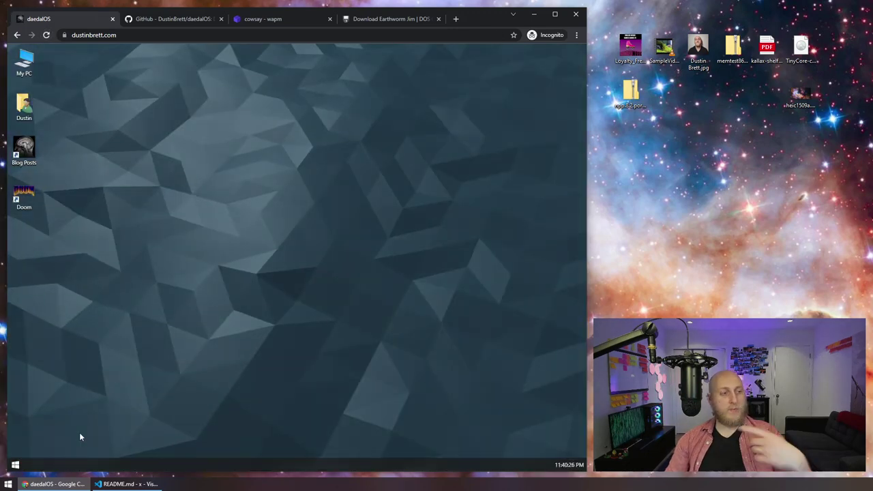